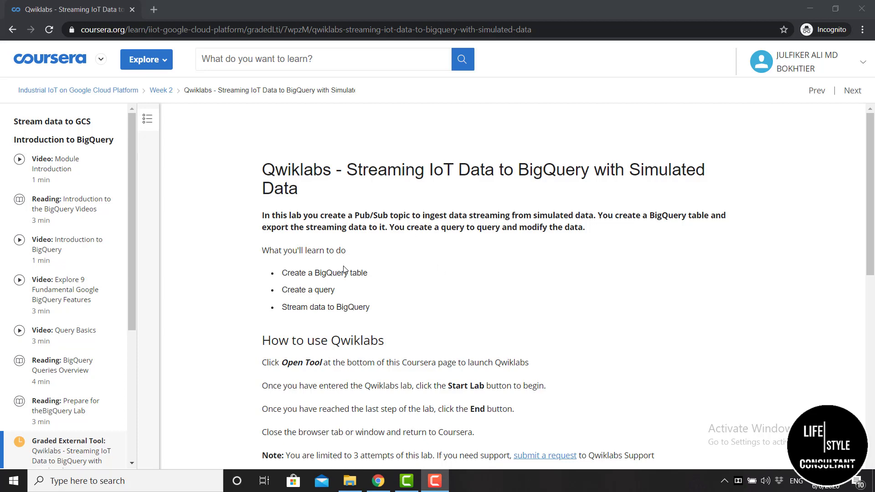
Step: Accept the Coursera honor code, open the Qwiklabs tool and start the Streaming IoT Data to BigQuery lab
{"action": "scroll", "coordinate": [344, 269], "scroll_direction": "down", "scroll_amount": 15}
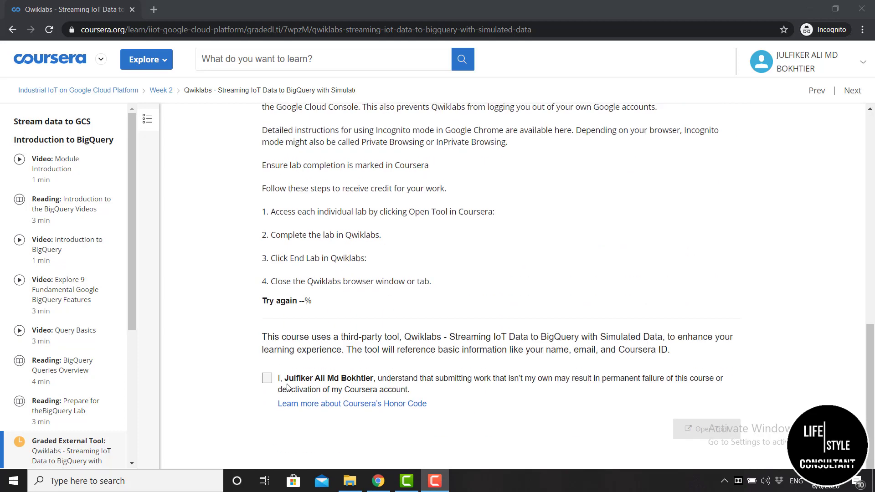
{"action": "left_click", "coordinate": [267, 378]}
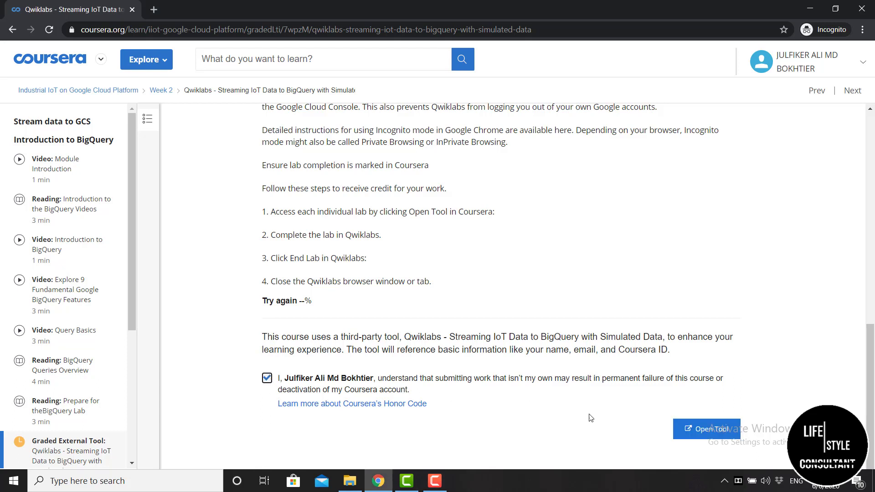
{"action": "left_click", "coordinate": [706, 431]}
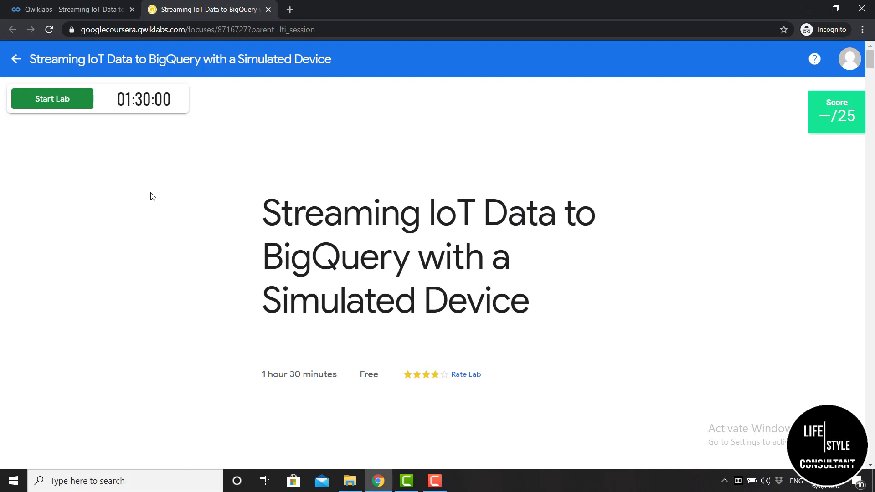
{"action": "left_click", "coordinate": [65, 108]}
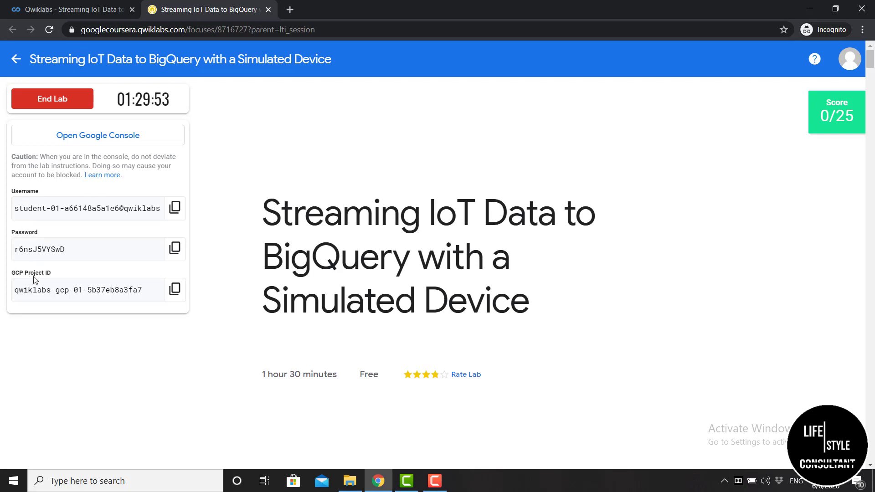
Step: Open the Google Console from the lab and submit the lab's username on the Google sign-in page
{"action": "left_click", "coordinate": [123, 142]}
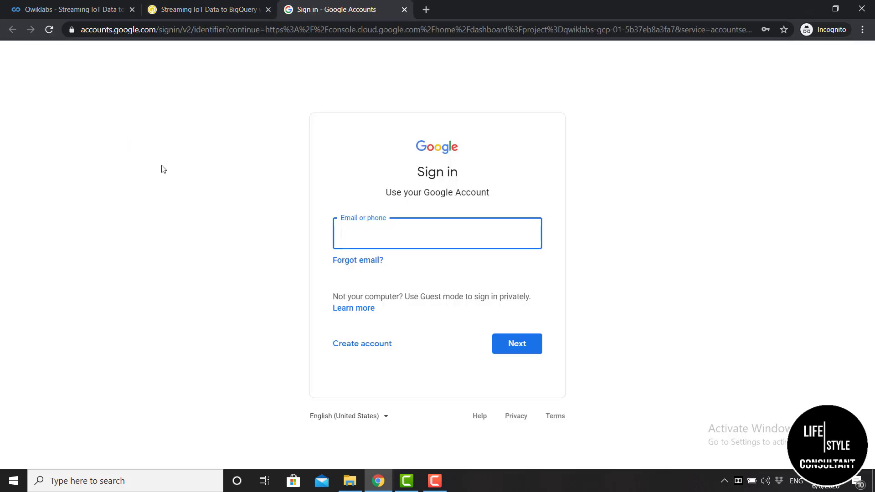
{"action": "left_click", "coordinate": [198, 17]}
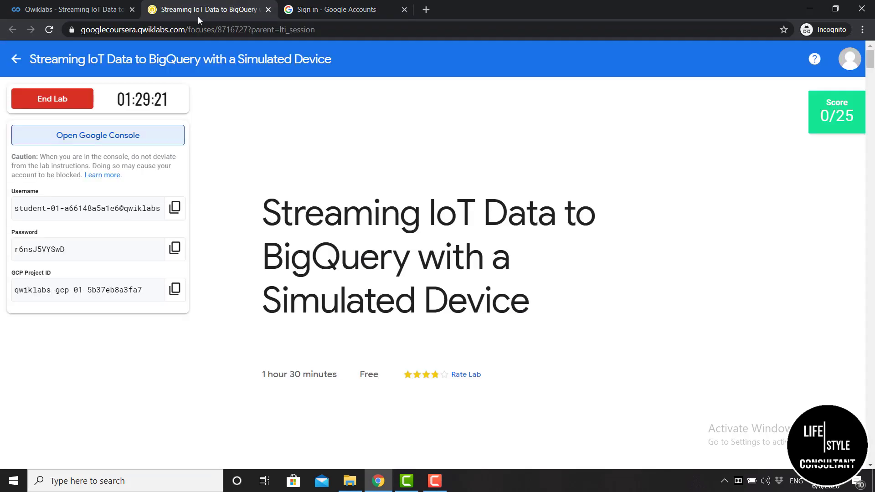
{"action": "left_click", "coordinate": [175, 207]}
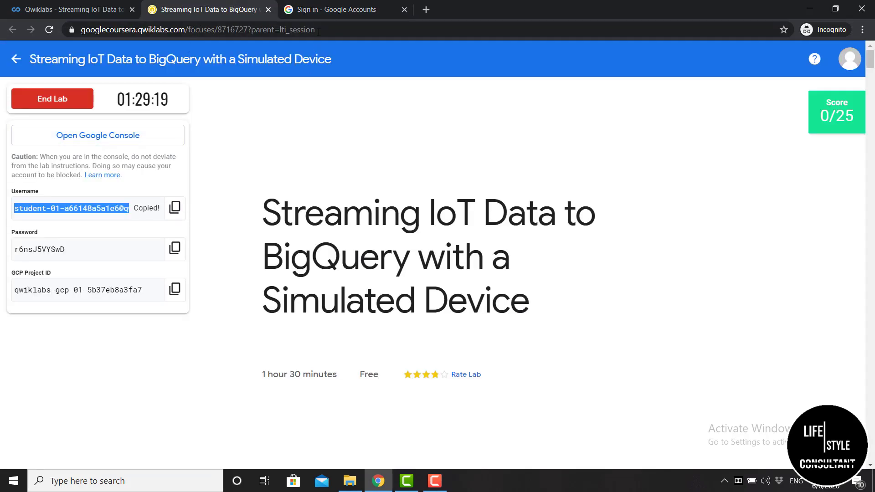
{"action": "left_click", "coordinate": [320, 14]}
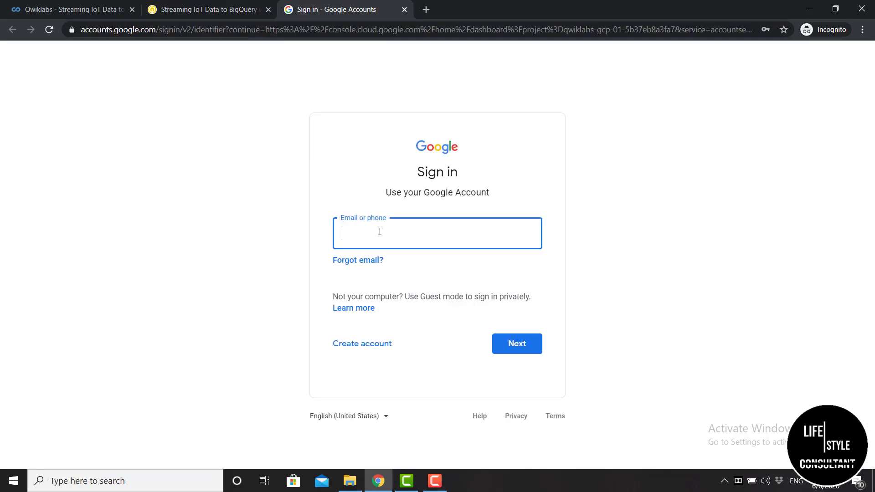
{"action": "key", "text": "ctrl+v"}
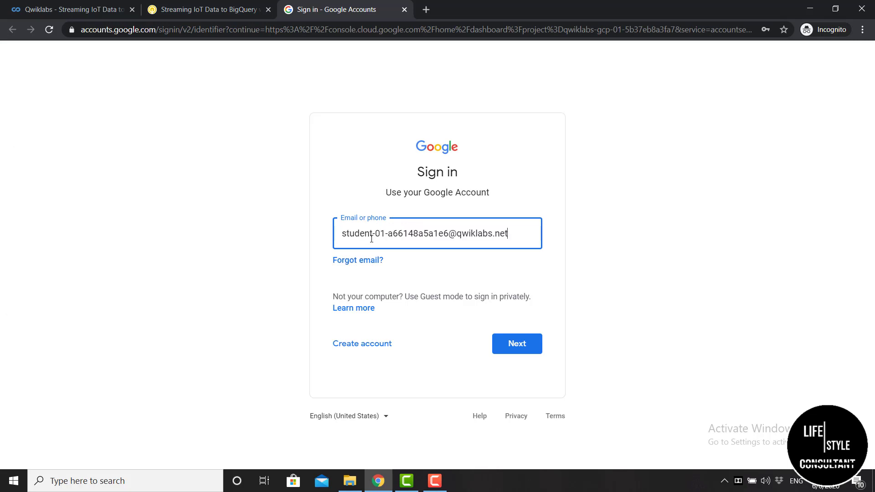
{"action": "left_click", "coordinate": [507, 345]}
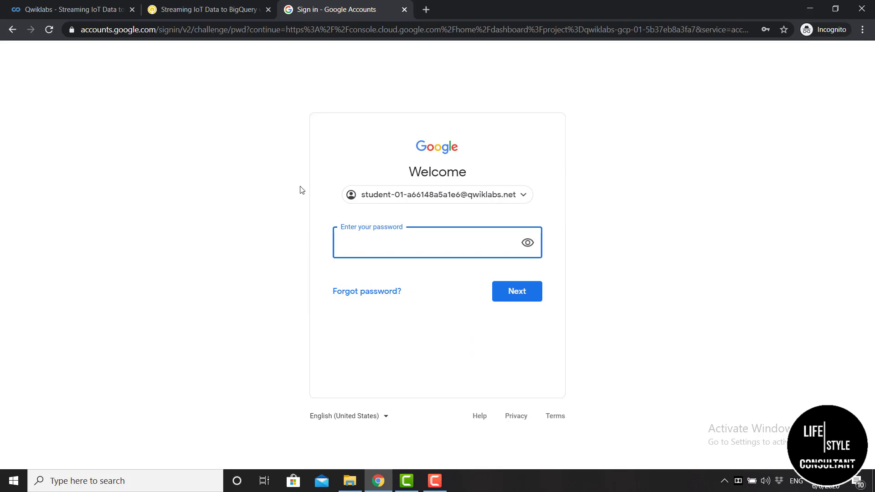
Step: Copy the lab's password from the Qwiklabs page and submit it as the Google account password
{"action": "left_click", "coordinate": [218, 16]}
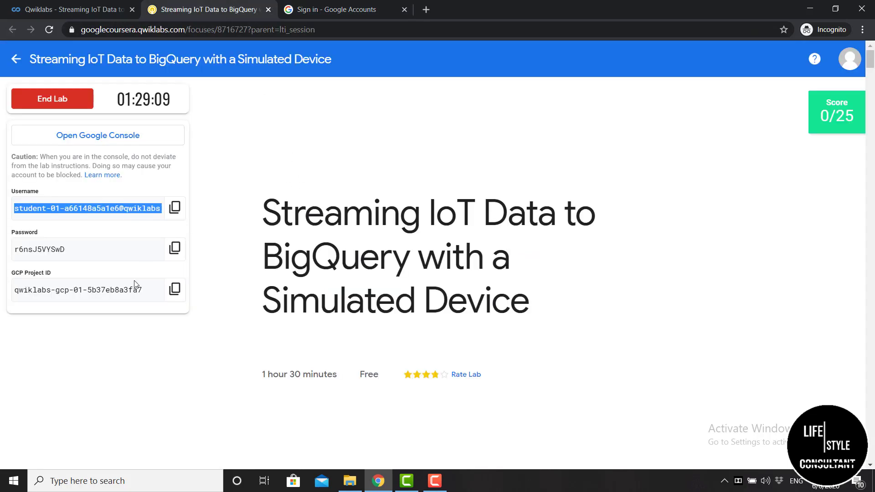
{"action": "left_click", "coordinate": [175, 248]}
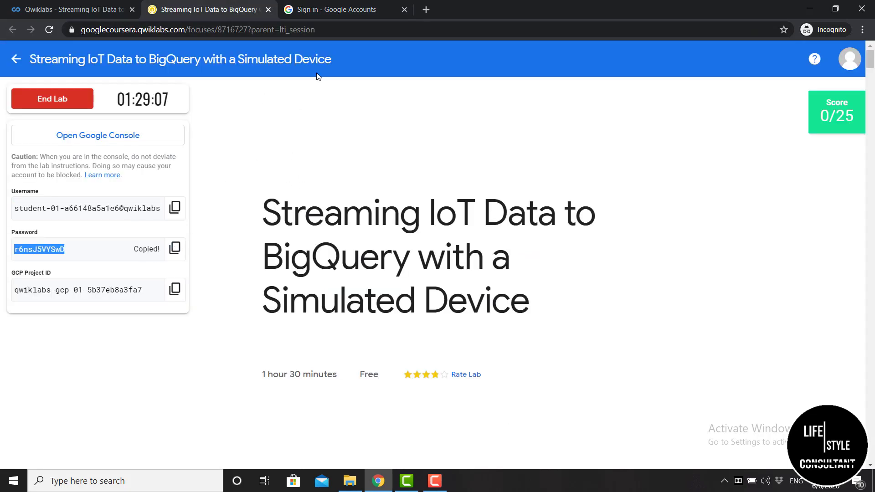
{"action": "left_click", "coordinate": [335, 11]}
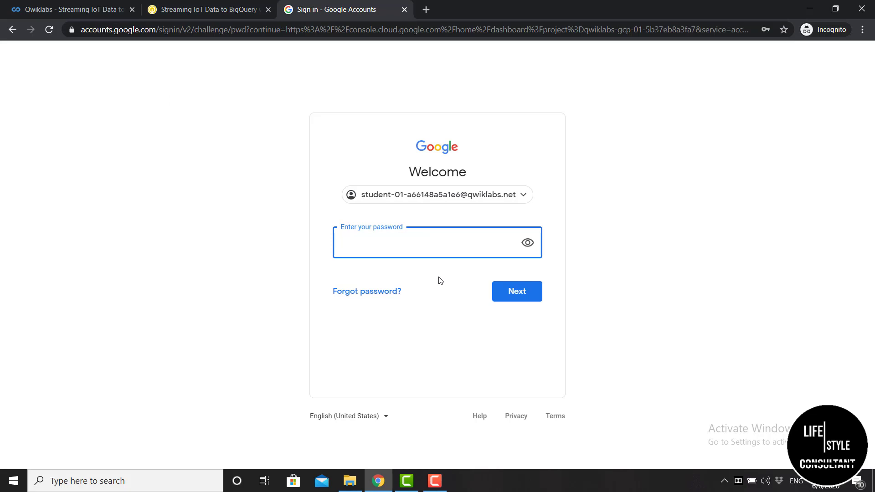
{"action": "key", "text": "ctrl+v"}
{"action": "left_click", "coordinate": [522, 296]}
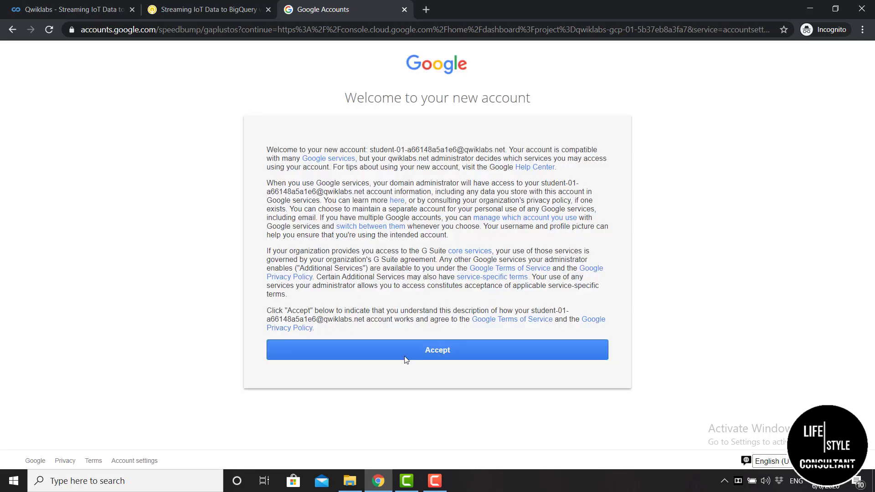
Step: Accept the new account's welcome and recovery notices, and agree to the Google Cloud Platform Terms of Service
{"action": "left_click", "coordinate": [411, 350]}
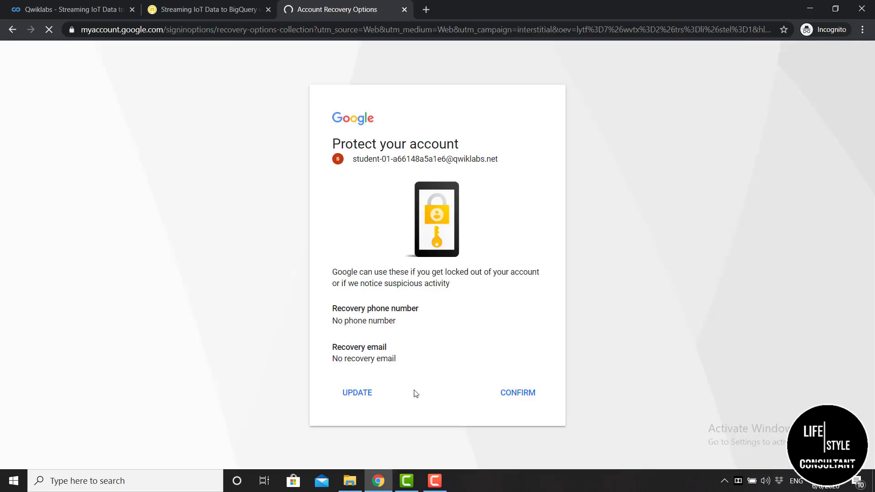
{"action": "left_click", "coordinate": [524, 399]}
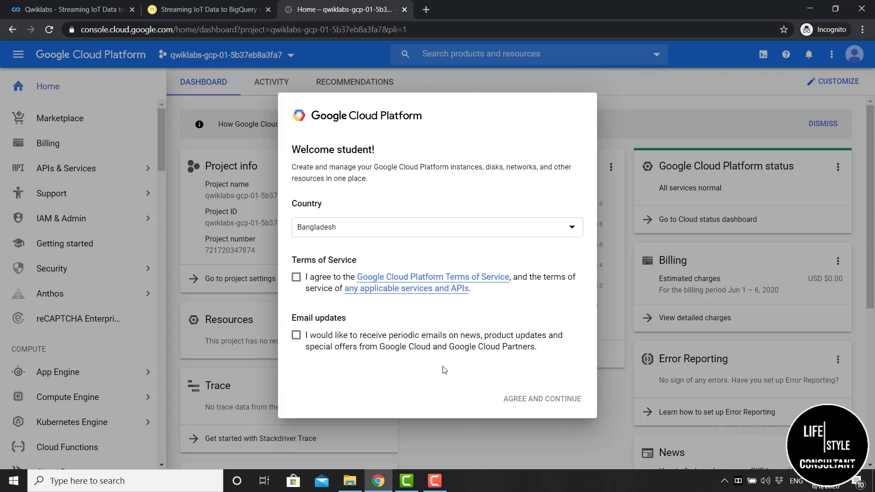
{"action": "left_click", "coordinate": [297, 278]}
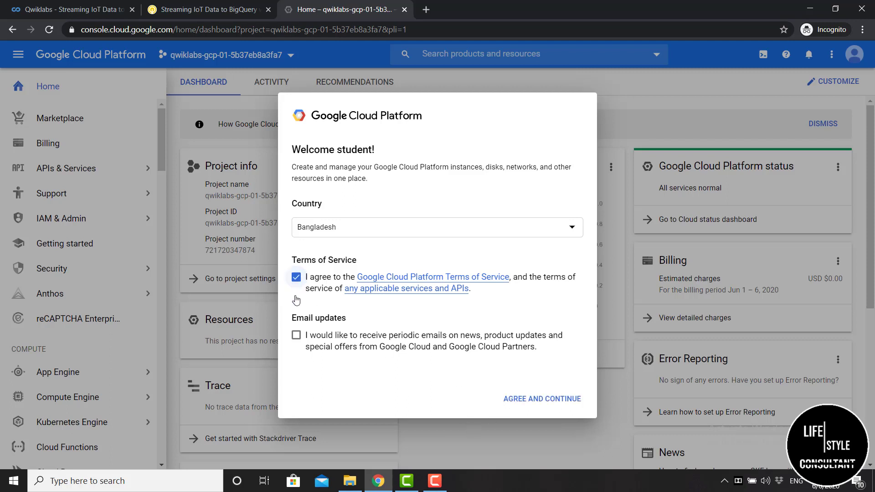
{"action": "left_click", "coordinate": [296, 336]}
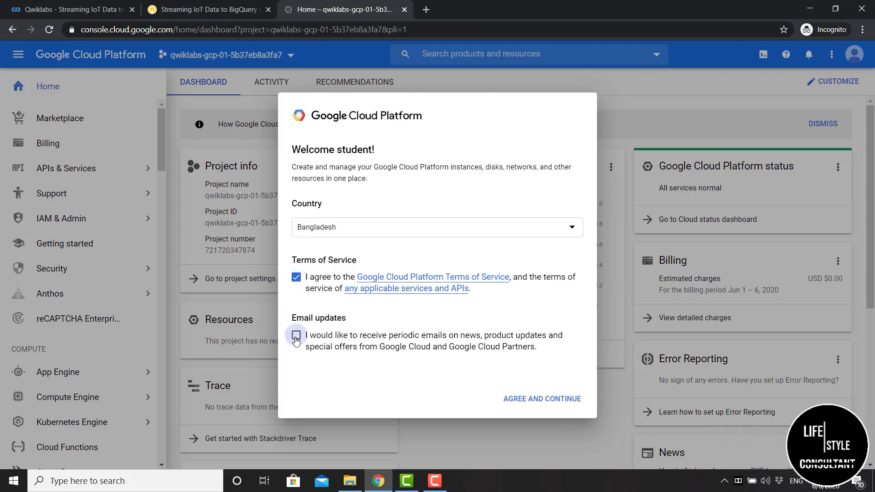
{"action": "left_click", "coordinate": [548, 400]}
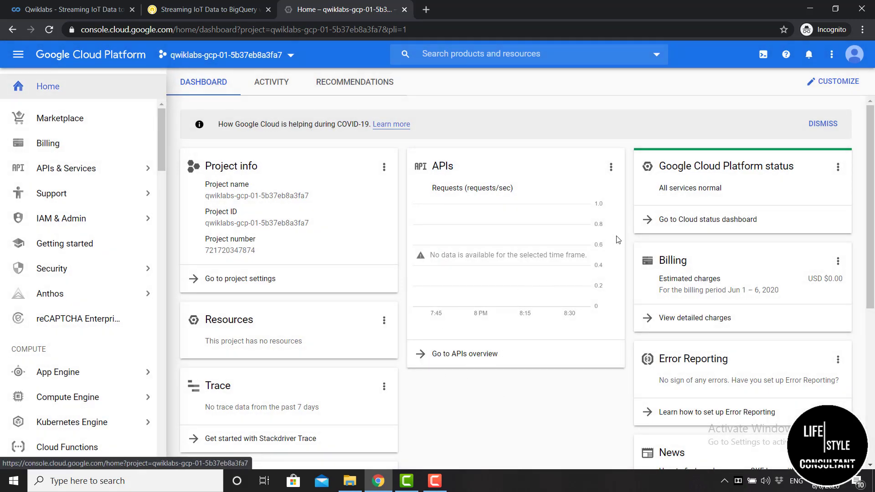
Step: Activate Cloud Shell for the lab project and open its terminal in a separate browser tab
{"action": "left_click", "coordinate": [763, 55]}
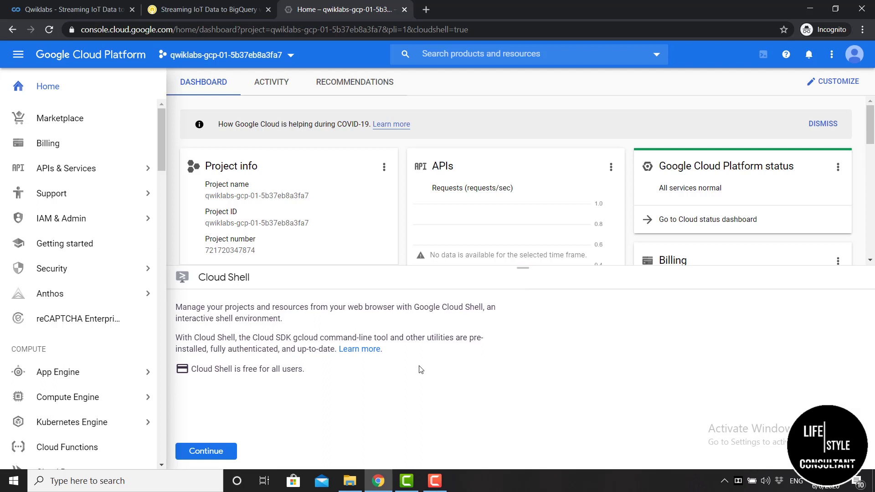
{"action": "left_click", "coordinate": [206, 451]}
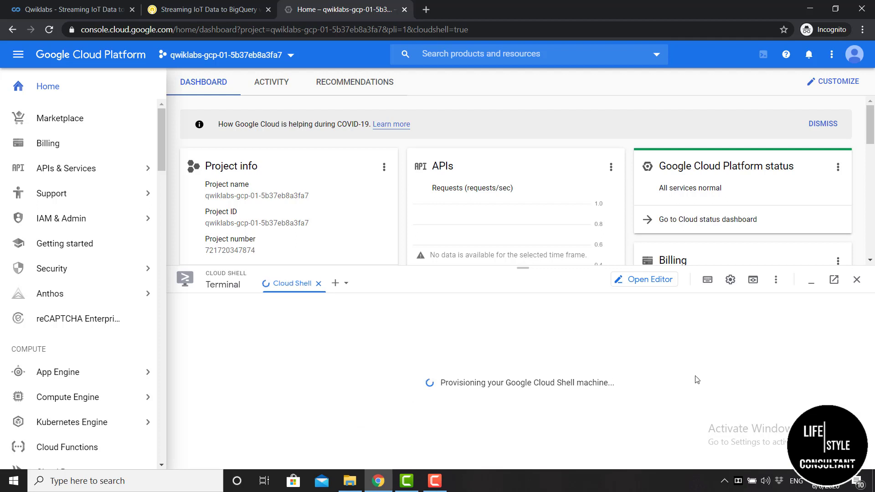
{"action": "left_click", "coordinate": [837, 282]}
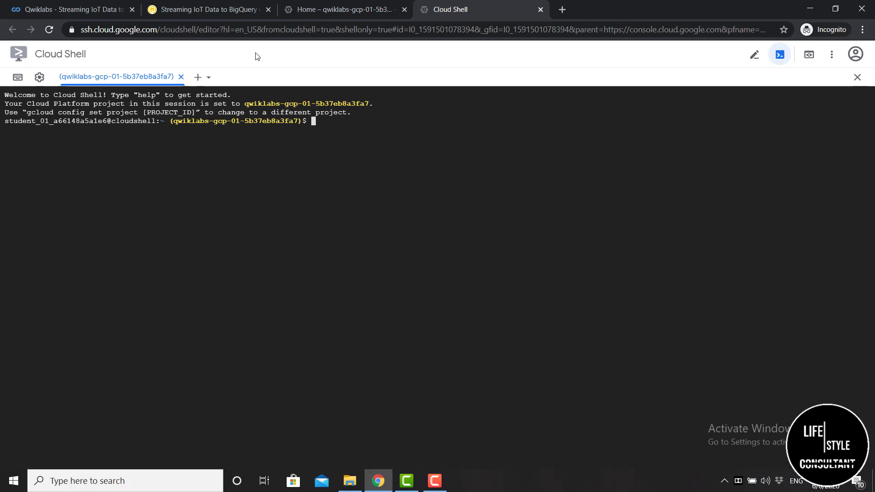
Step: Copy the gcloud auth list command from the lab instructions and run it in Cloud Shell
{"action": "left_click", "coordinate": [220, 10]}
{"action": "scroll", "coordinate": [451, 246], "scroll_direction": "down", "scroll_amount": 5}
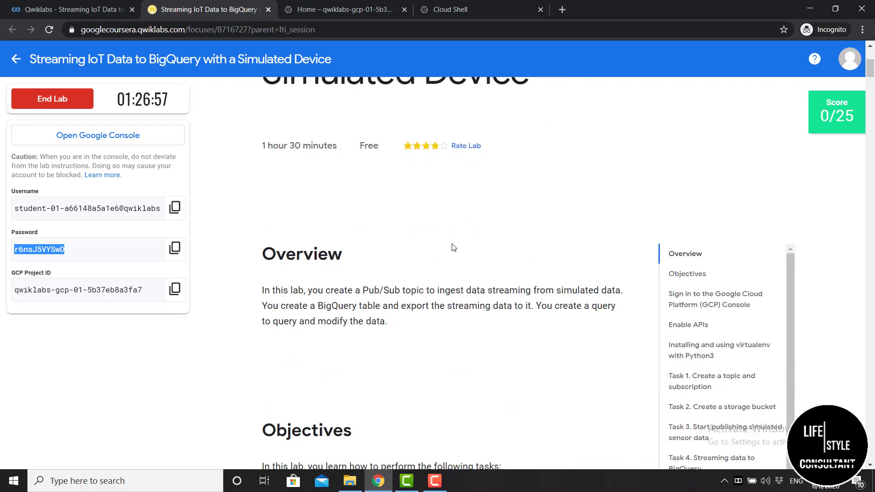
{"action": "scroll", "coordinate": [453, 247], "scroll_direction": "down", "scroll_amount": 20}
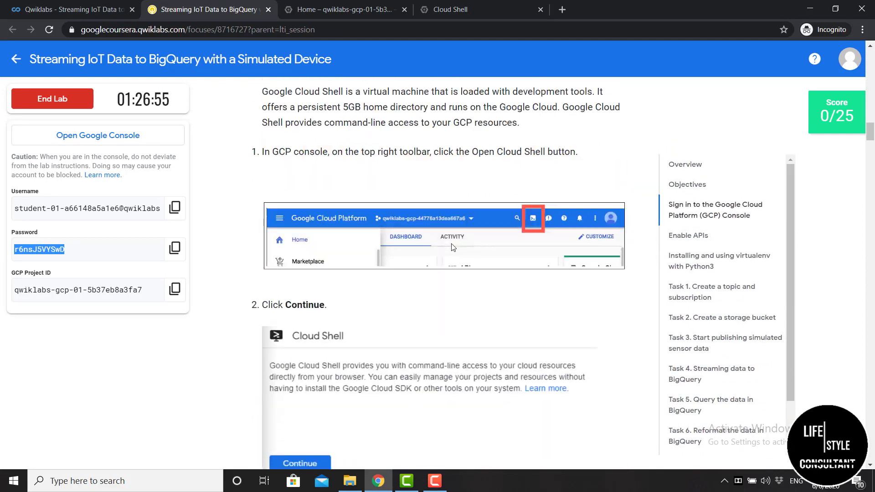
{"action": "scroll", "coordinate": [451, 243], "scroll_direction": "down", "scroll_amount": 8}
{"action": "scroll", "coordinate": [451, 244], "scroll_direction": "up", "scroll_amount": 2}
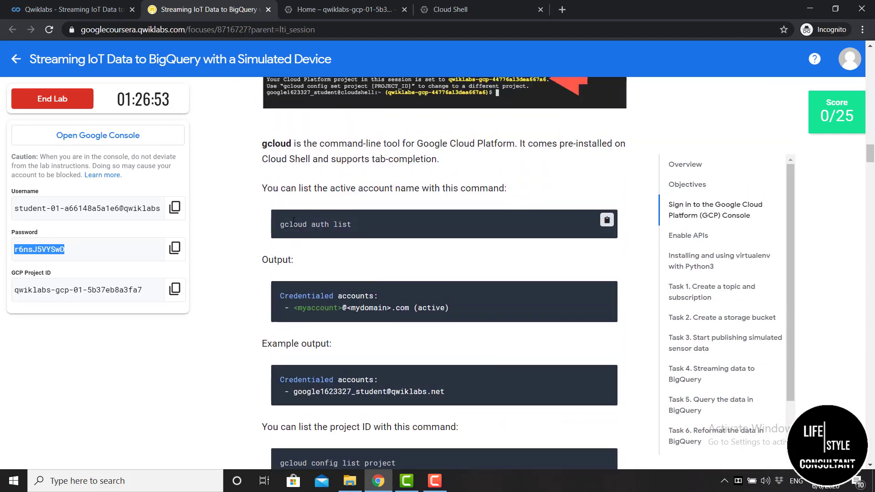
{"action": "scroll", "coordinate": [298, 264], "scroll_direction": "up", "scroll_amount": 1}
{"action": "scroll", "coordinate": [300, 259], "scroll_direction": "down", "scroll_amount": 1}
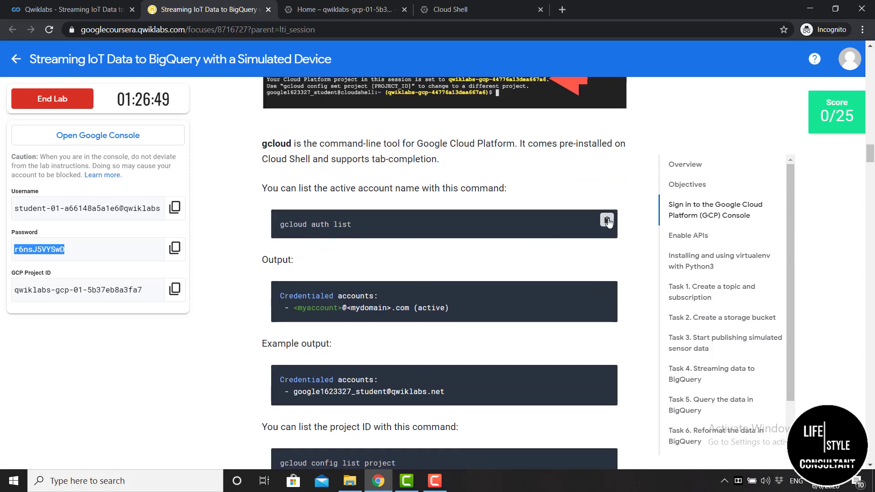
{"action": "left_click", "coordinate": [606, 220]}
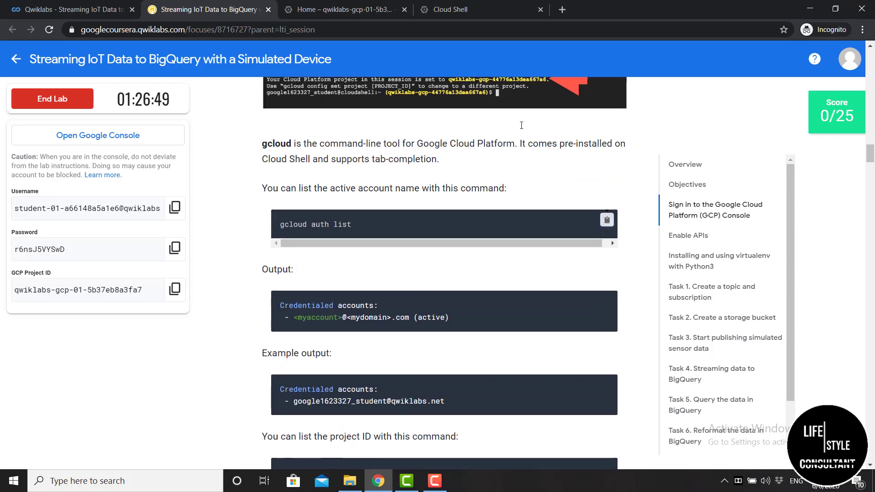
{"action": "left_click", "coordinate": [465, 9]}
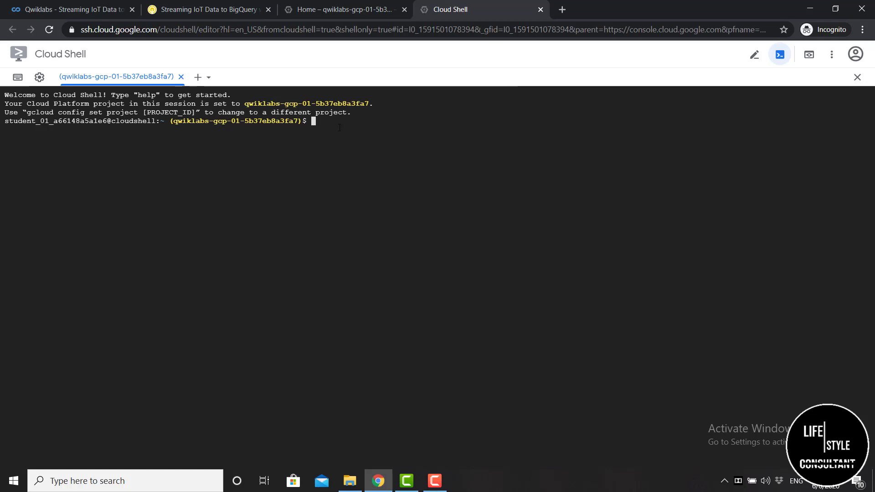
{"action": "key", "text": "ctrl+v"}
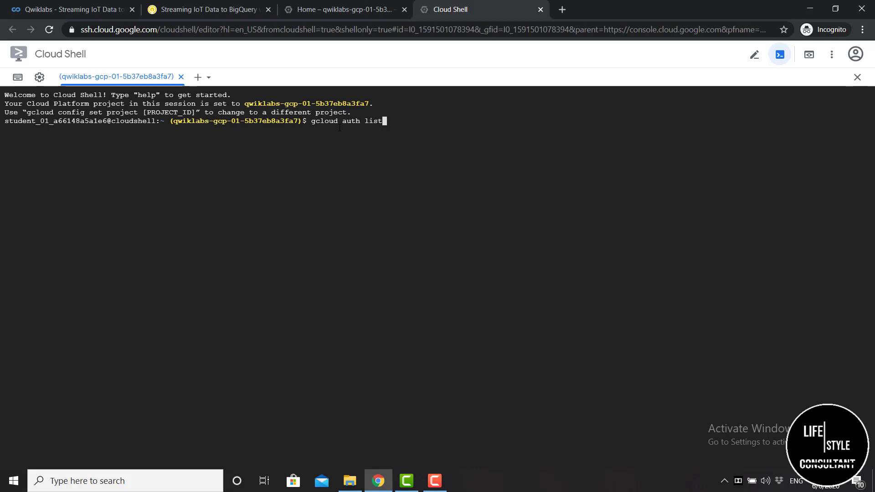
{"action": "key", "text": "Return"}
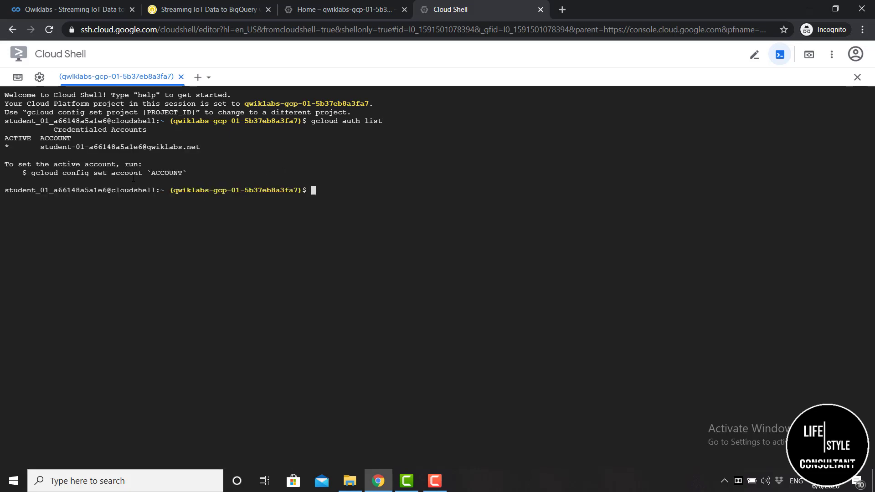
{"action": "left_click_drag", "start_coordinate": [39, 148], "coordinate": [18, 162]}
{"action": "left_click_drag", "start_coordinate": [146, 173], "coordinate": [187, 173]}
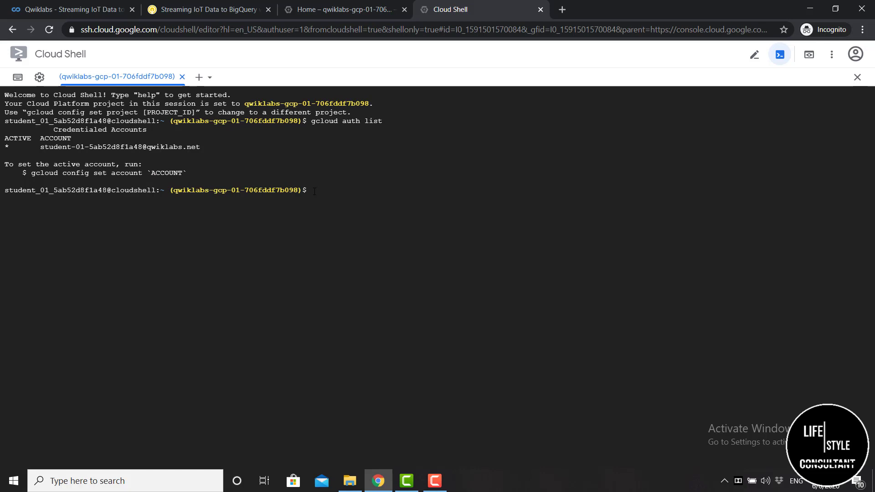
Step: Copy the gcloud config list project command from the lab instructions and run it in Cloud Shell
{"action": "left_click", "coordinate": [208, 15]}
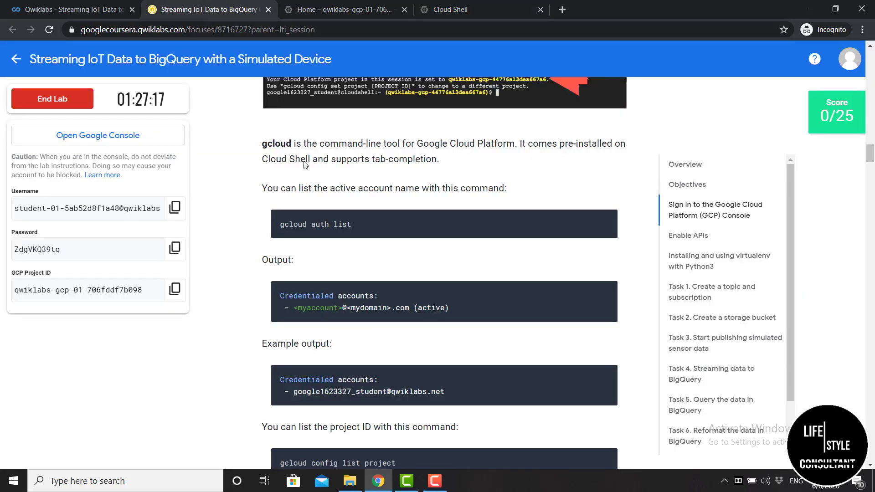
{"action": "scroll", "coordinate": [363, 209], "scroll_direction": "down", "scroll_amount": 2}
{"action": "scroll", "coordinate": [374, 220], "scroll_direction": "down", "scroll_amount": 3}
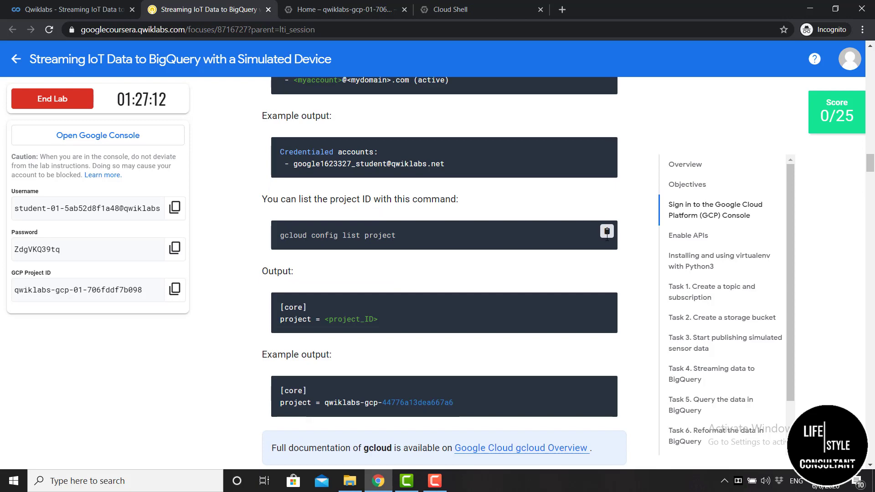
{"action": "left_click", "coordinate": [485, 14]}
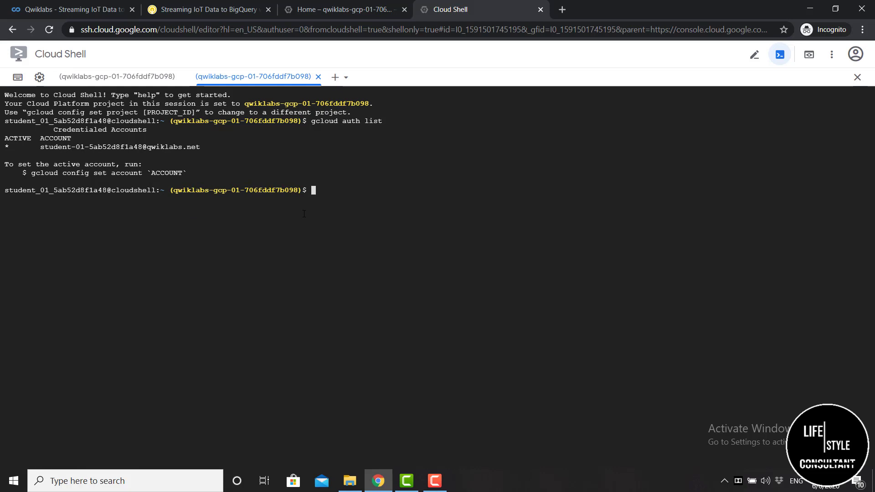
{"action": "key", "text": "ctrl+v"}
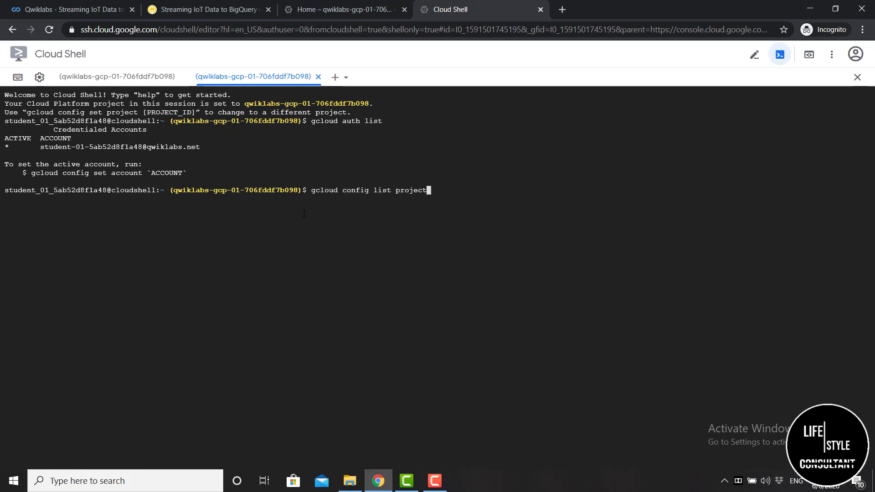
{"action": "key", "text": "Return"}
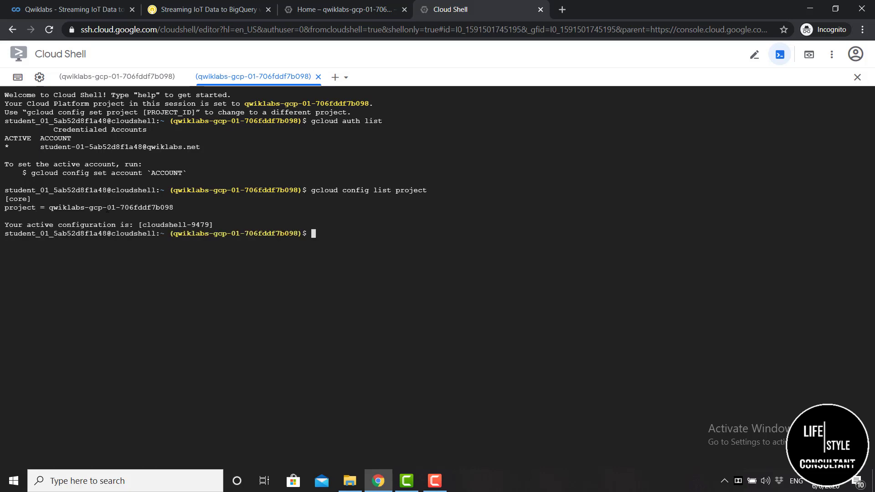
{"action": "left_click_drag", "start_coordinate": [187, 207], "coordinate": [48, 207]}
{"action": "left_click", "coordinate": [369, 212]}
Step: Follow the lab's Enable APIs section by opening the console's APIs & Services dashboard, and close the embedded Cloud Shell terminal
{"action": "left_click", "coordinate": [225, 10]}
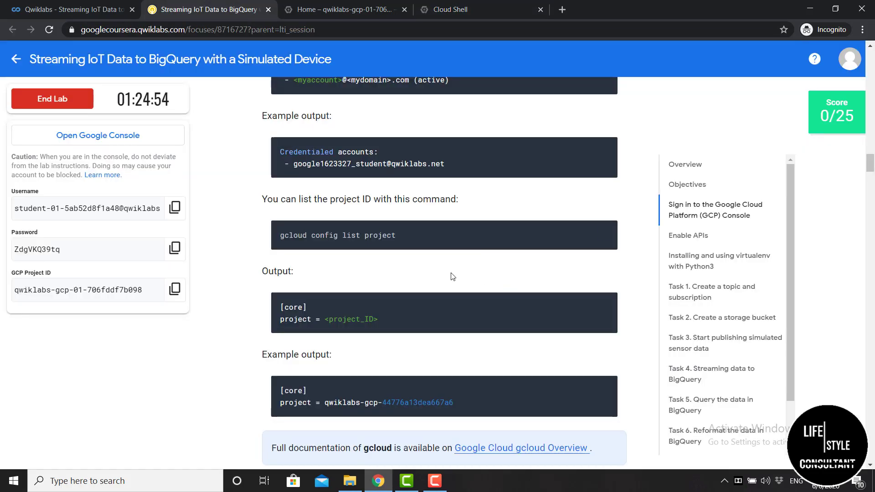
{"action": "scroll", "coordinate": [450, 274], "scroll_direction": "down", "scroll_amount": 3}
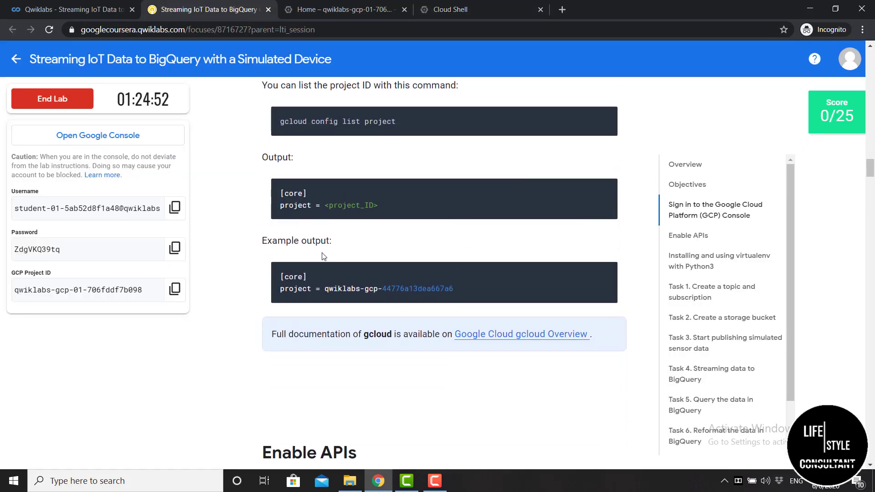
{"action": "scroll", "coordinate": [322, 256], "scroll_direction": "up", "scroll_amount": 1}
{"action": "scroll", "coordinate": [322, 256], "scroll_direction": "down", "scroll_amount": 8}
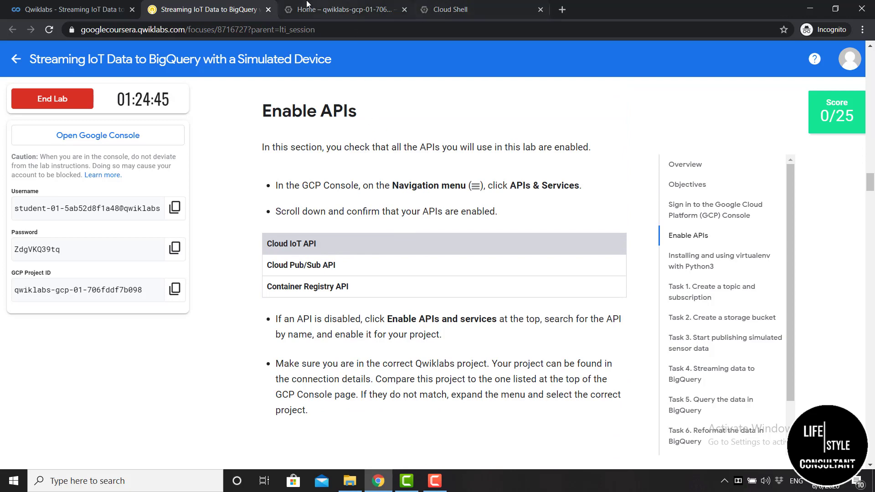
{"action": "left_click", "coordinate": [327, 14]}
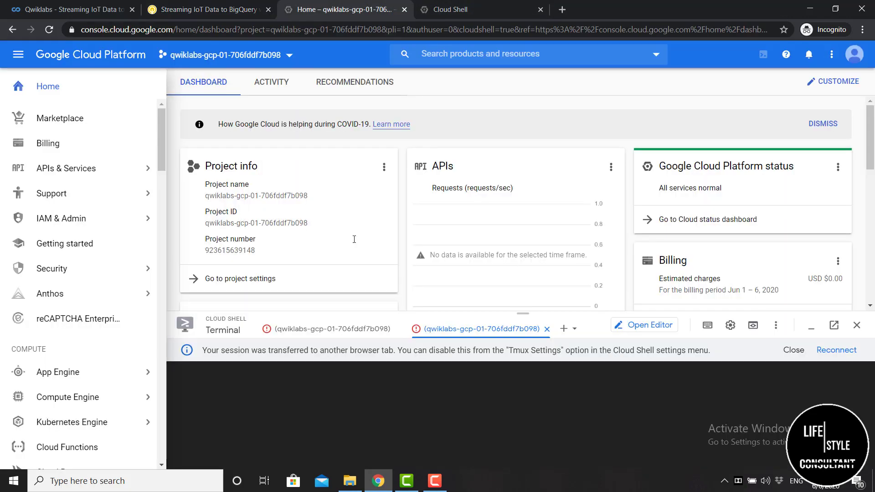
{"action": "scroll", "coordinate": [361, 223], "scroll_direction": "down", "scroll_amount": 1}
{"action": "scroll", "coordinate": [361, 223], "scroll_direction": "down", "scroll_amount": 3}
{"action": "scroll", "coordinate": [362, 214], "scroll_direction": "up", "scroll_amount": 4}
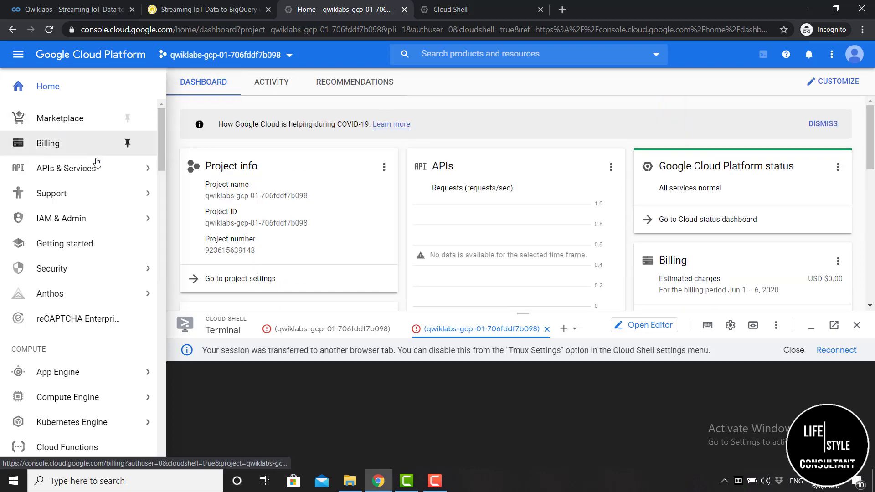
{"action": "mouse_move", "coordinate": [70, 176]}
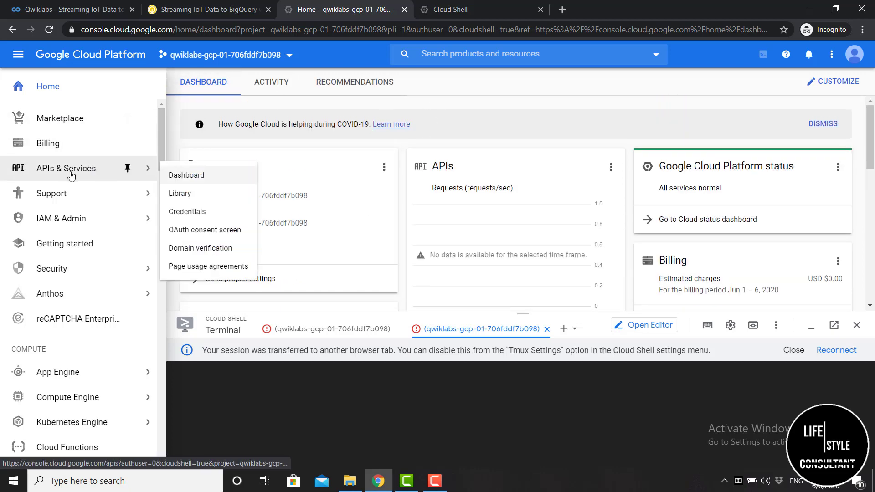
{"action": "left_click", "coordinate": [108, 175]}
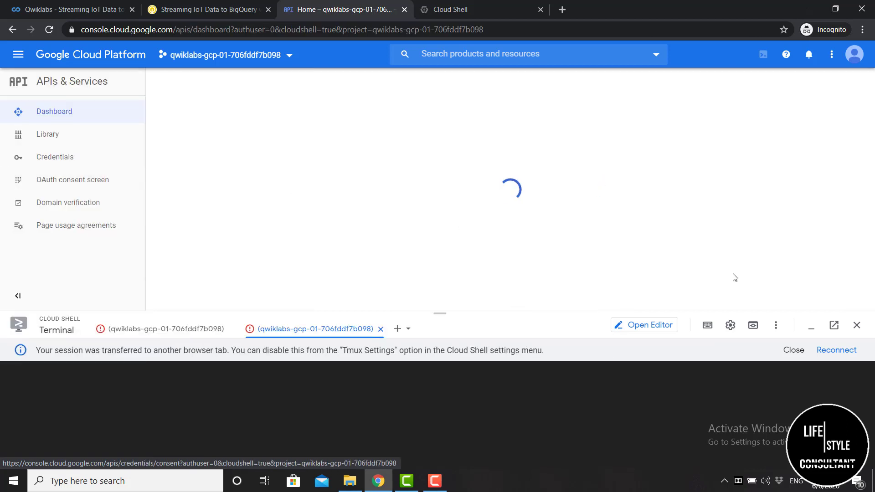
{"action": "left_click", "coordinate": [857, 329]}
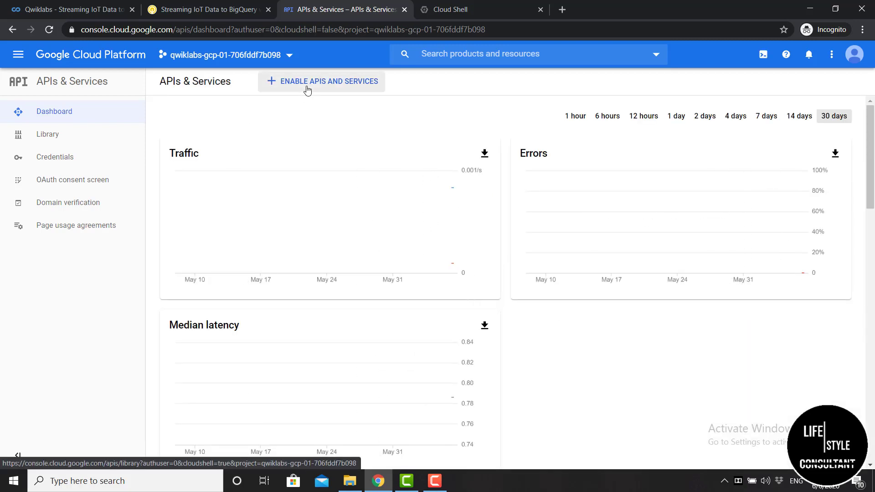
Step: Search the API Library for "Cloud Pub/sub api" and open the Cloud Pub/Sub API page to check its enabled status
{"action": "left_click", "coordinate": [343, 86]}
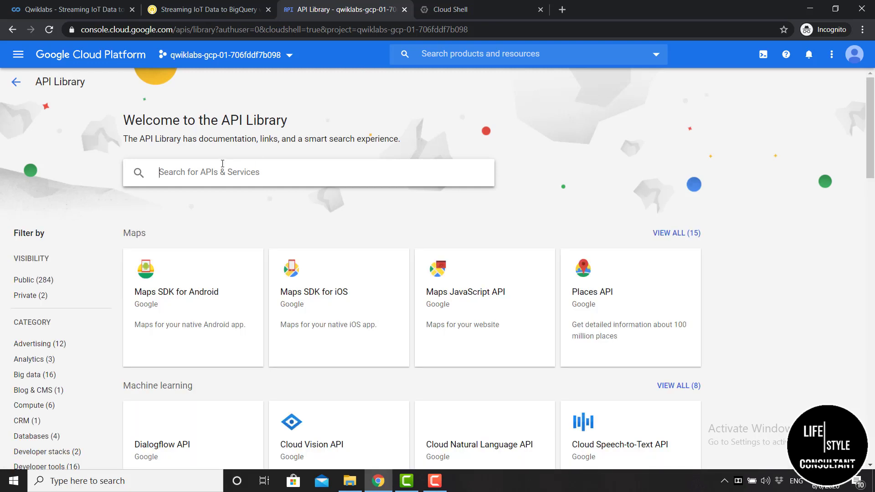
{"action": "left_click", "coordinate": [174, 168]}
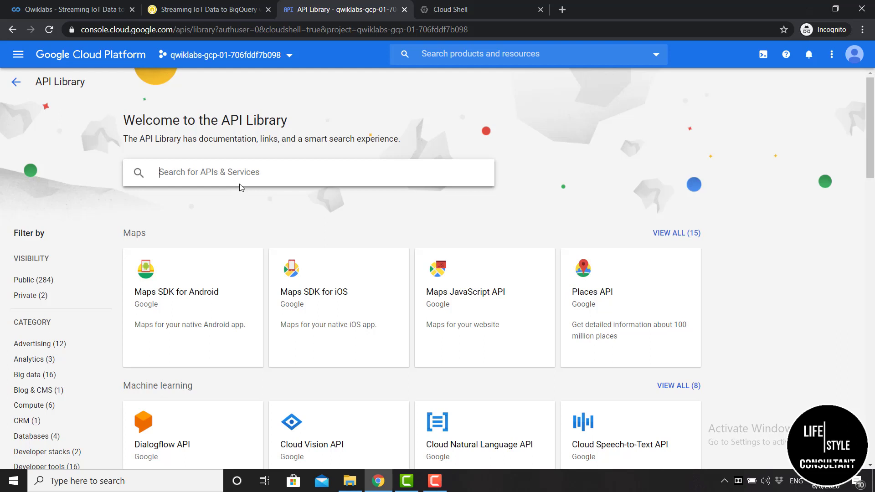
{"action": "type", "text": "Clo"}
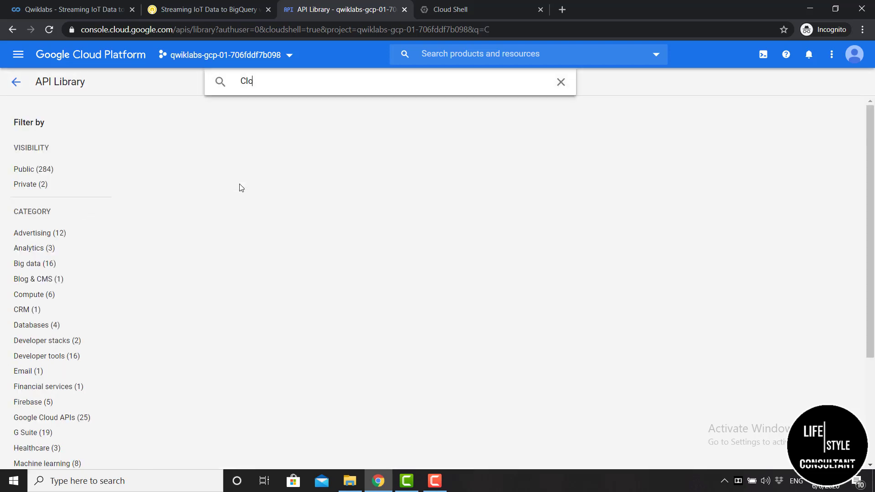
{"action": "type", "text": "ud Pub/s"}
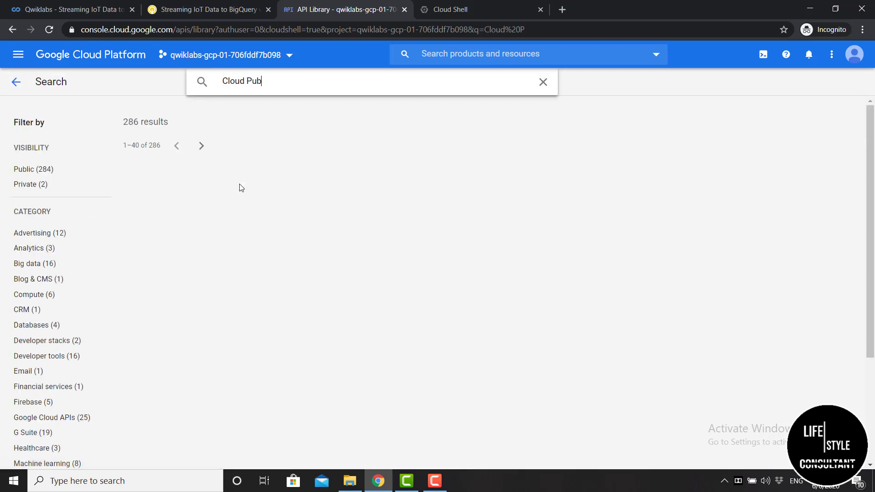
{"action": "type", "text": "ub  api"}
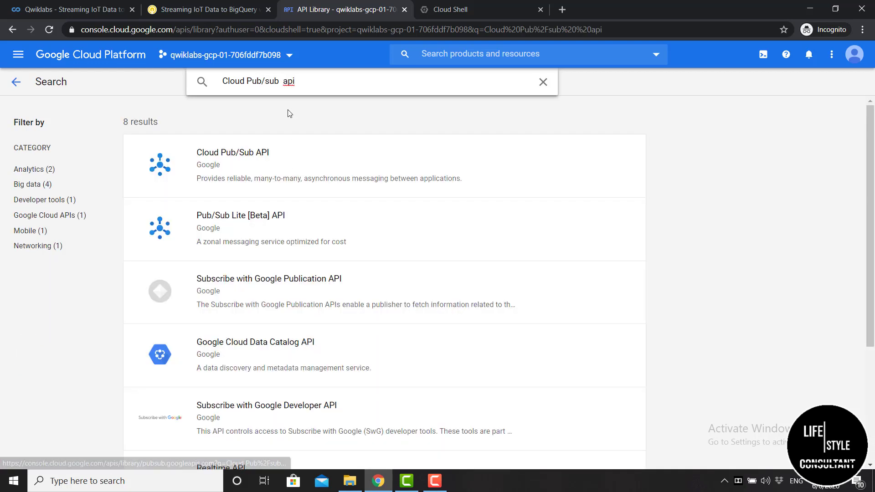
{"action": "left_click", "coordinate": [290, 167]}
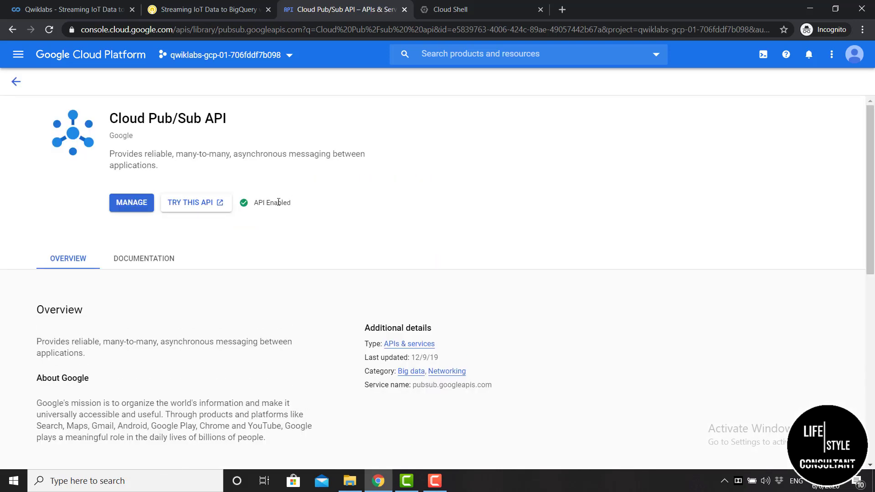
{"action": "left_click_drag", "start_coordinate": [294, 206], "coordinate": [254, 207]}
{"action": "left_click", "coordinate": [268, 229]}
Step: Search the console for "Container registry" and open the Google Container Registry API page to check its activation status
{"action": "left_click", "coordinate": [468, 53]}
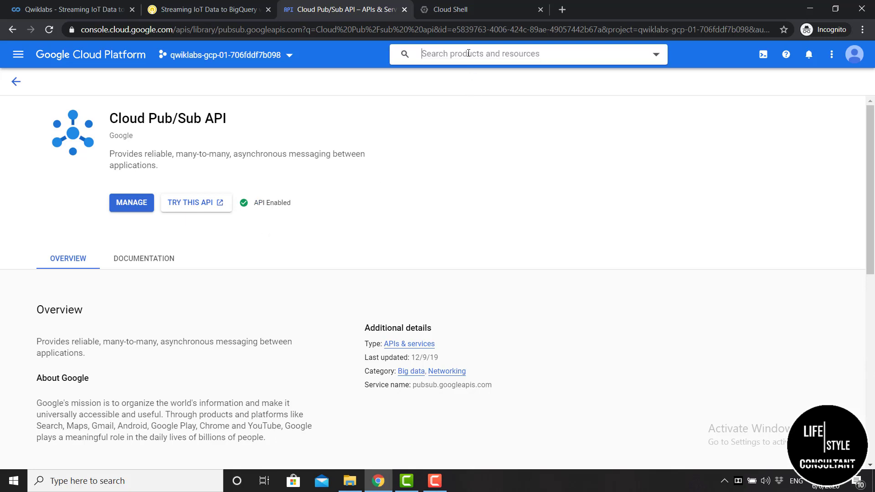
{"action": "type", "text": "Co"}
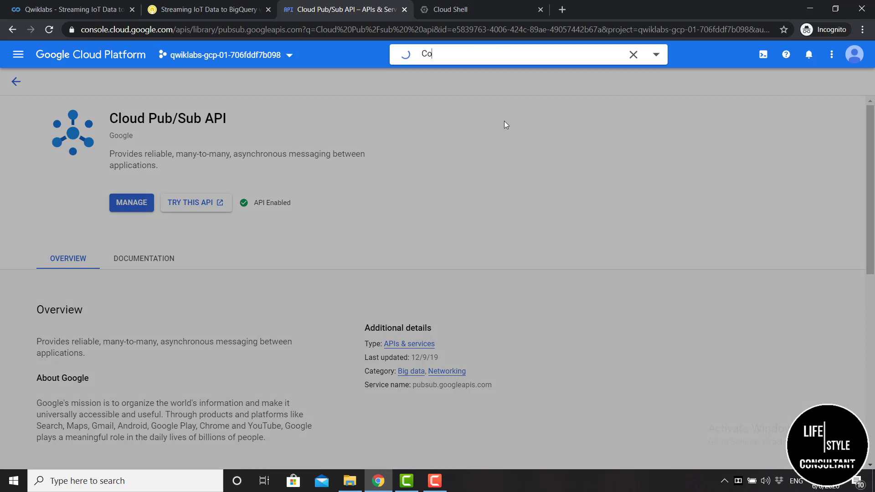
{"action": "type", "text": "ntainer registry"}
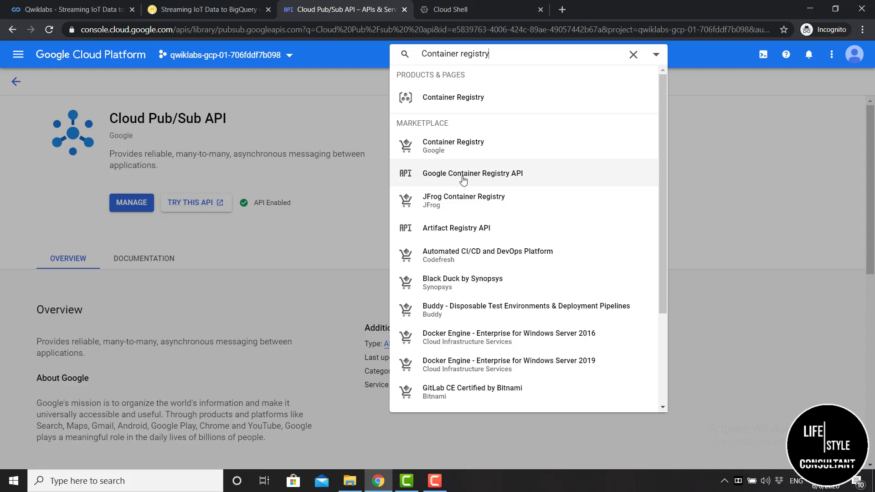
{"action": "left_click", "coordinate": [565, 177]}
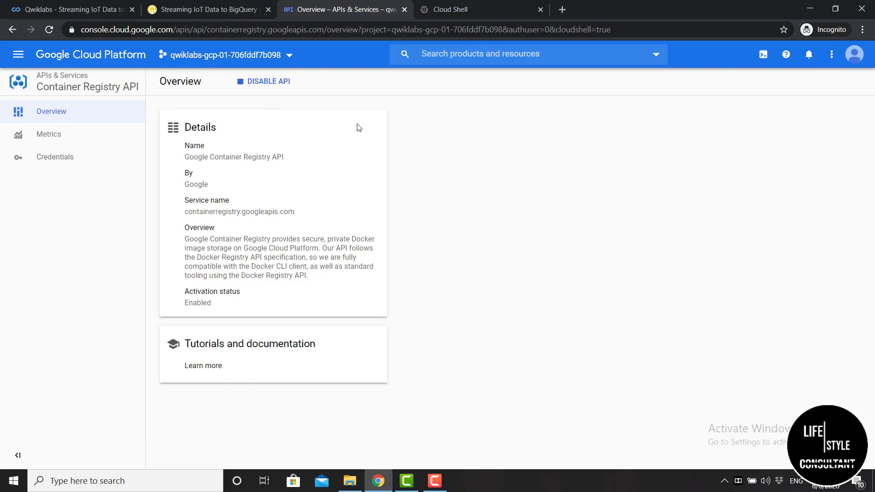
Step: Copy the sudo apt-get update command from the lab's virtualenv section and run it in Cloud Shell
{"action": "left_click", "coordinate": [466, 9]}
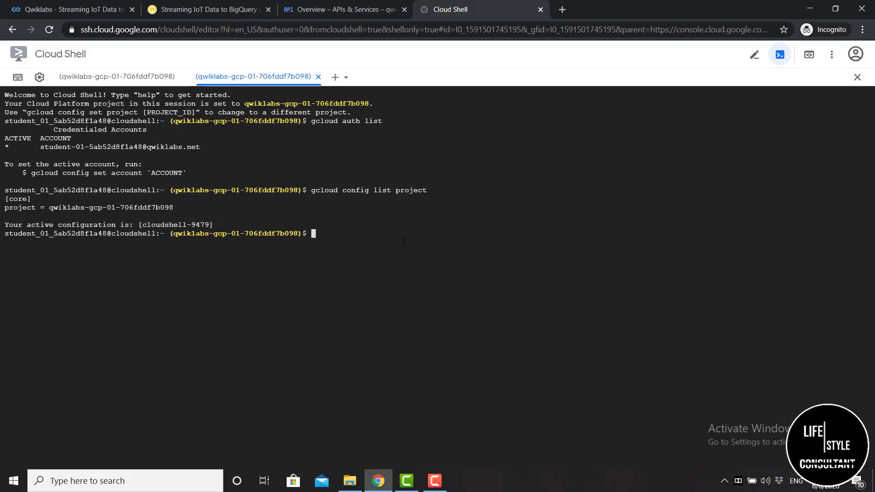
{"action": "left_click", "coordinate": [221, 15]}
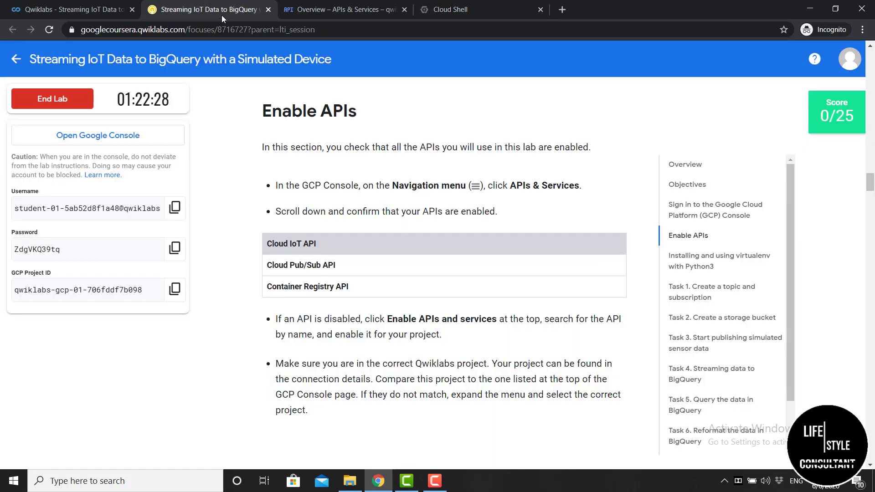
{"action": "scroll", "coordinate": [489, 289], "scroll_direction": "down", "scroll_amount": 6}
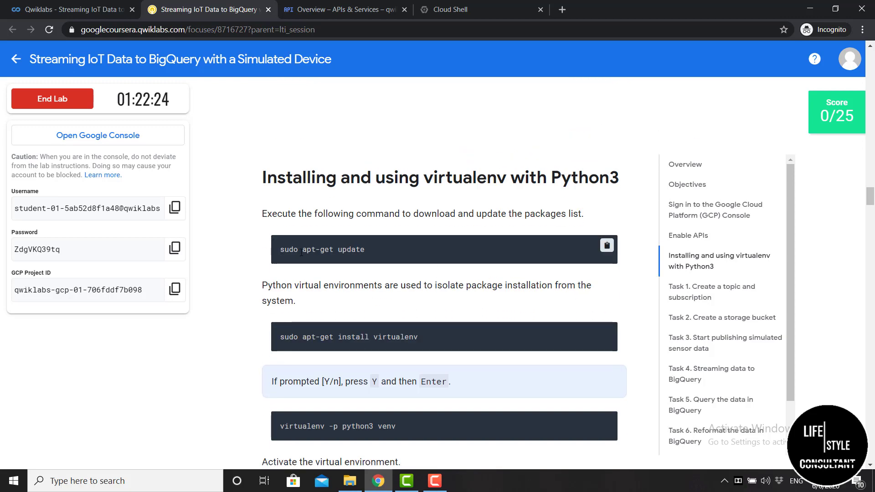
{"action": "left_click", "coordinate": [606, 246]}
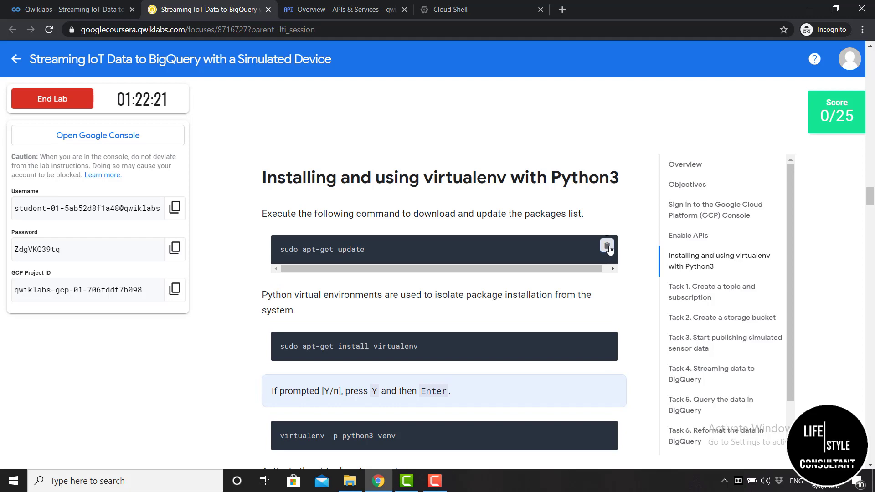
{"action": "left_click", "coordinate": [485, 12]}
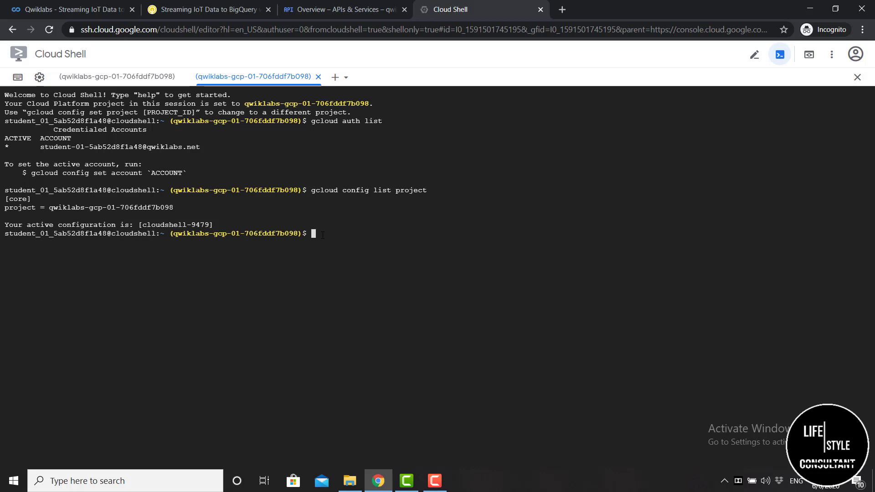
{"action": "key", "text": "ctrl+v"}
{"action": "key", "text": "Return"}
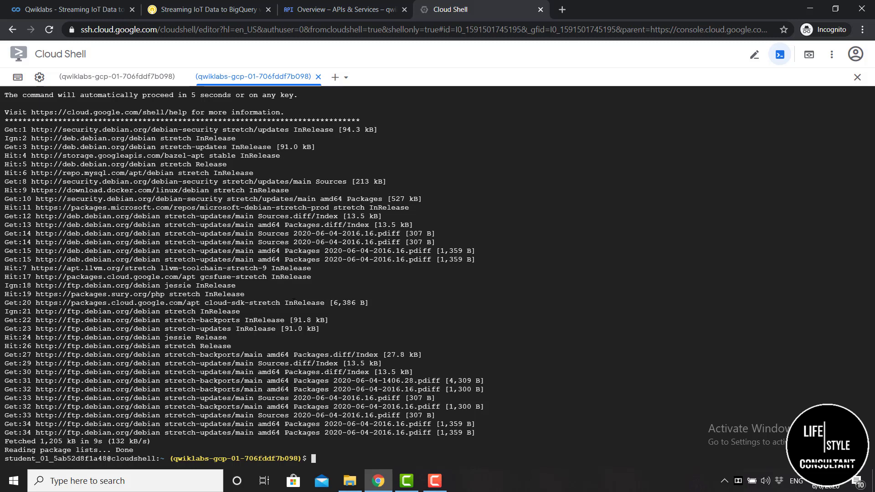
Step: Copy the lab's sudo apt-get install virtualenv command, run it in Cloud Shell, and answer Y to continue the installation
{"action": "left_click", "coordinate": [226, 15]}
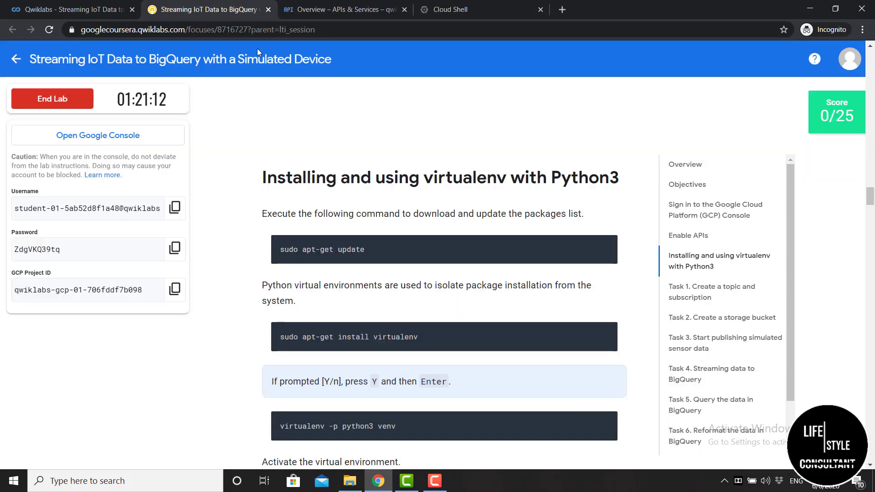
{"action": "scroll", "coordinate": [415, 299], "scroll_direction": "down", "scroll_amount": 1}
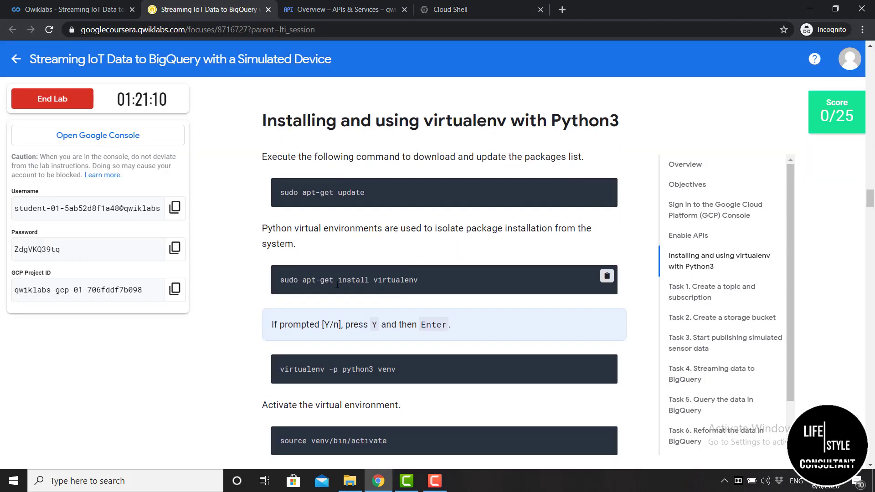
{"action": "left_click", "coordinate": [606, 277]}
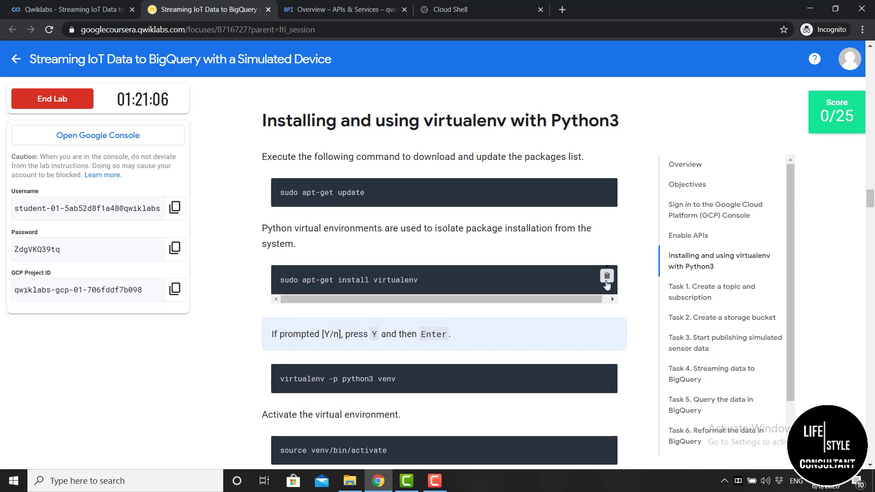
{"action": "left_click", "coordinate": [458, 11]}
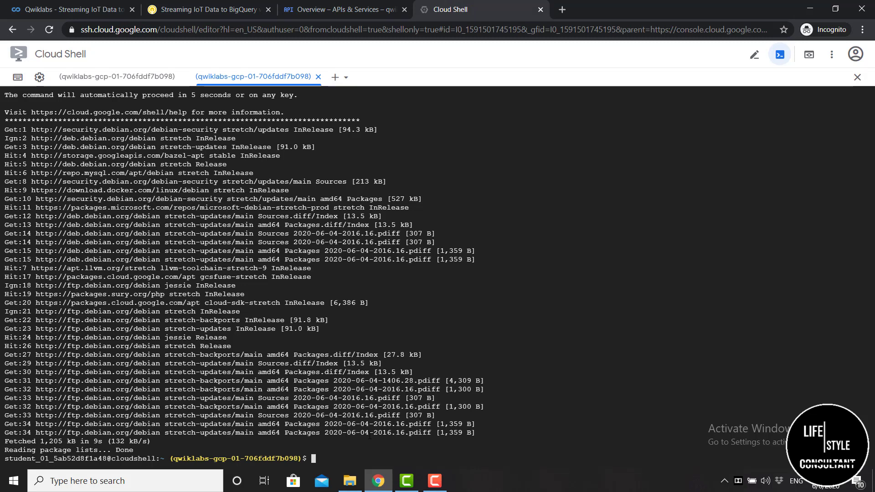
{"action": "key", "text": "ctrl+v"}
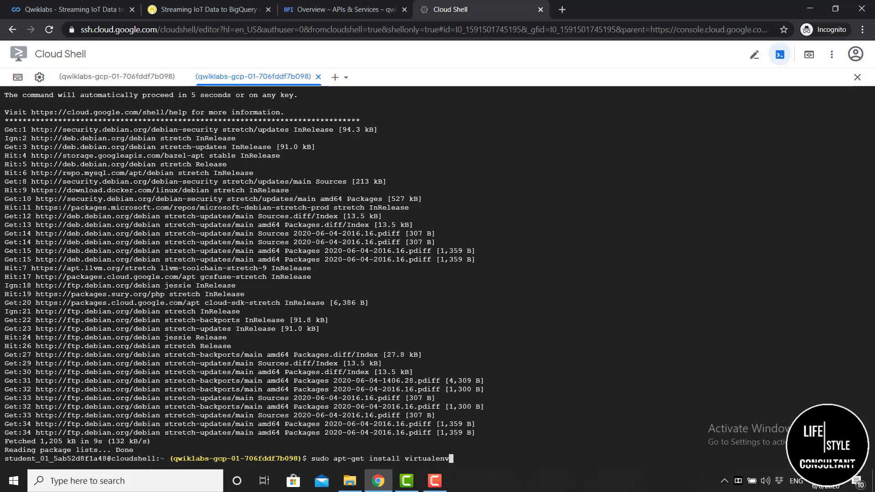
{"action": "key", "text": "Return"}
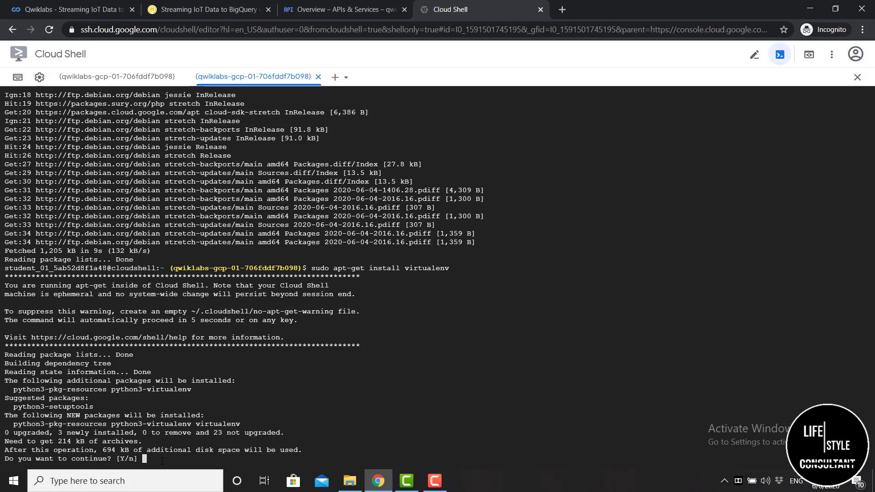
{"action": "type", "text": "Y"}
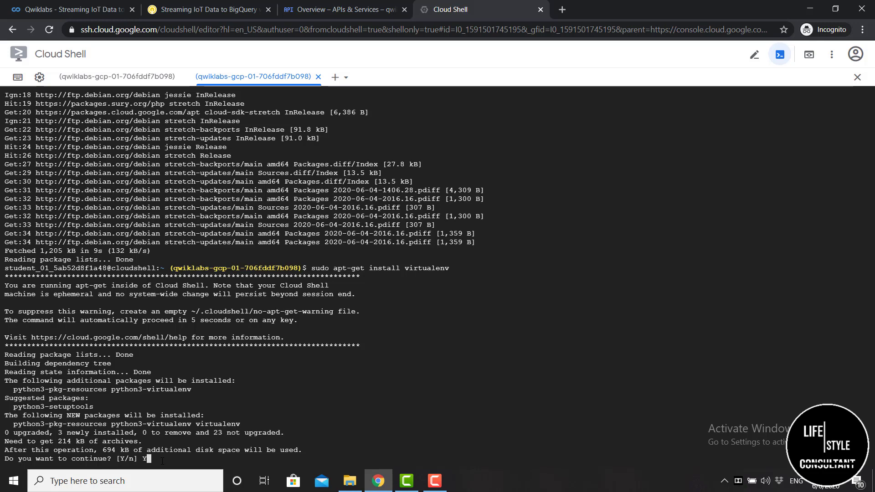
{"action": "key", "text": "Return"}
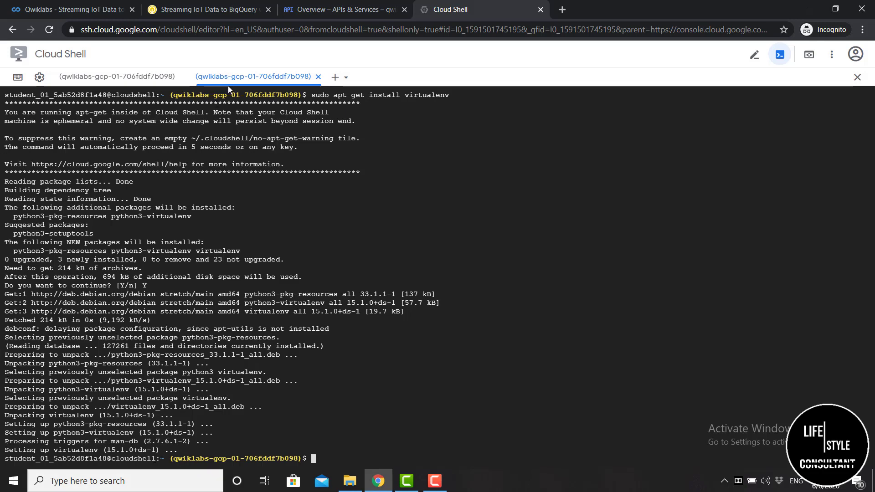
Step: Copy the lab's virtualenv -p python3 venv command and run it in Cloud Shell to create the virtual environment
{"action": "left_click", "coordinate": [220, 14]}
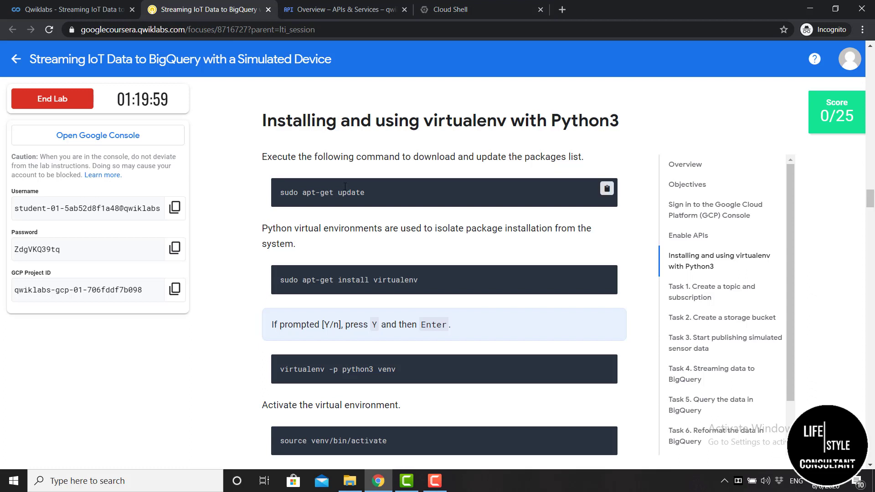
{"action": "scroll", "coordinate": [337, 193], "scroll_direction": "down", "scroll_amount": 1}
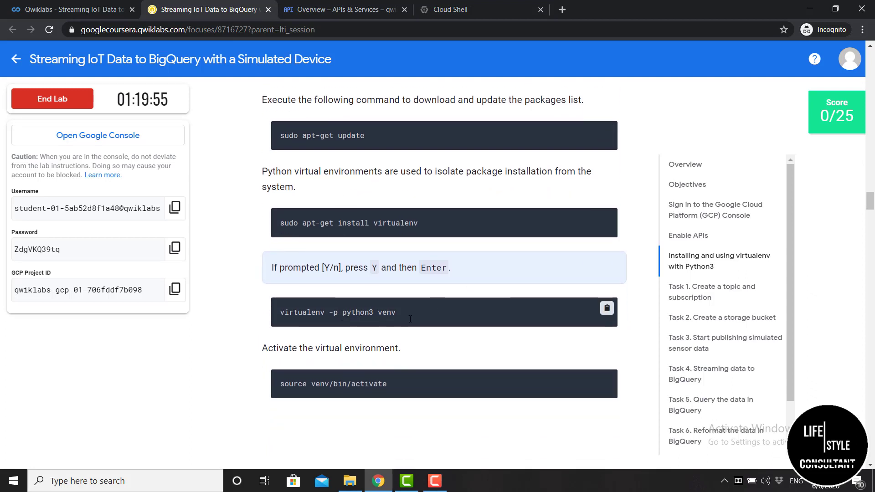
{"action": "left_click", "coordinate": [609, 312]}
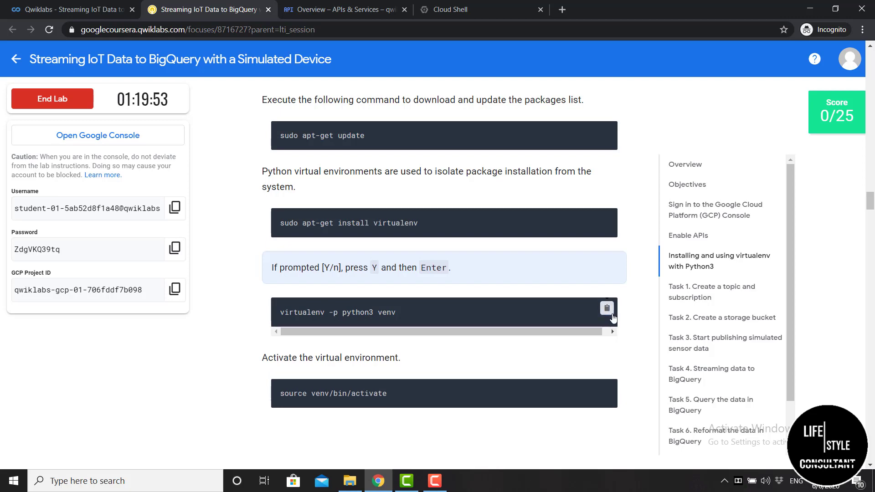
{"action": "left_click", "coordinate": [468, 10]}
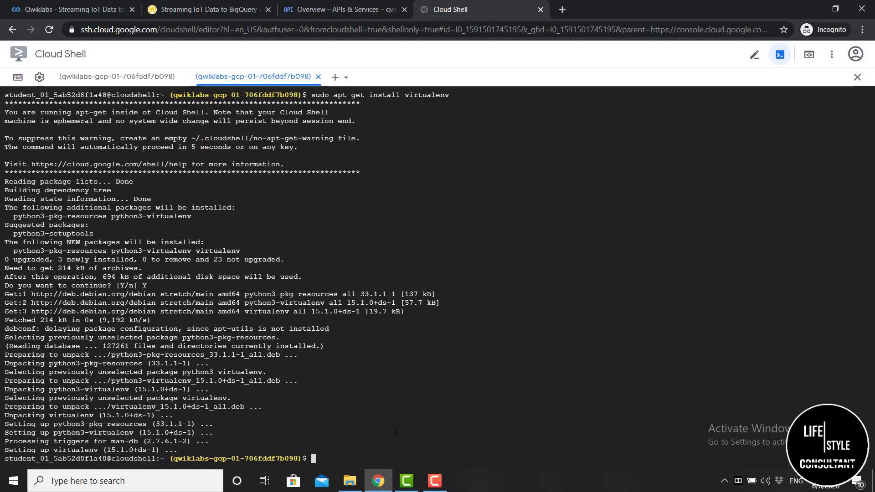
{"action": "key", "text": "ctrl+v"}
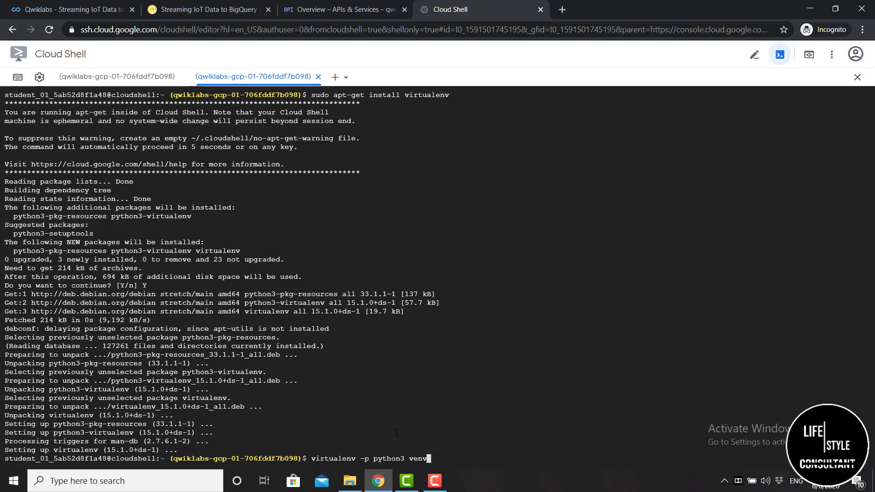
{"action": "key", "text": "Return"}
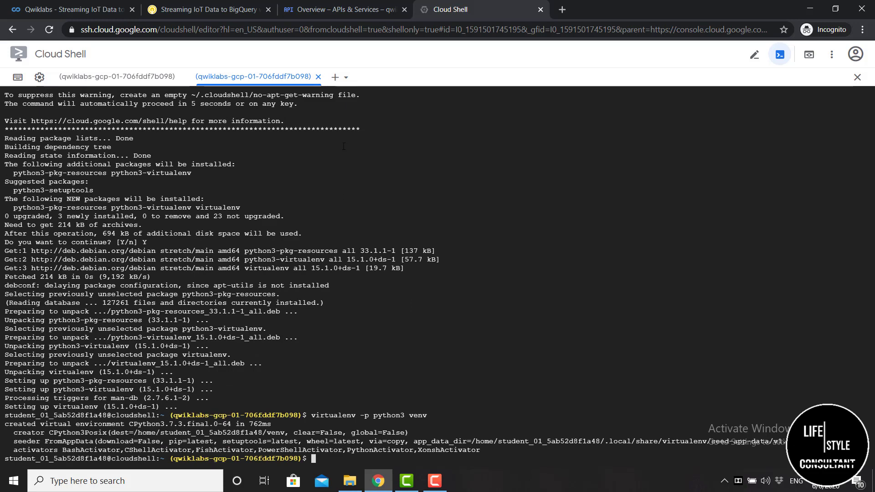
Step: Activate the virtual environment by copying the lab's source venv/bin/activate command and running it in Cloud Shell
{"action": "left_click", "coordinate": [212, 15]}
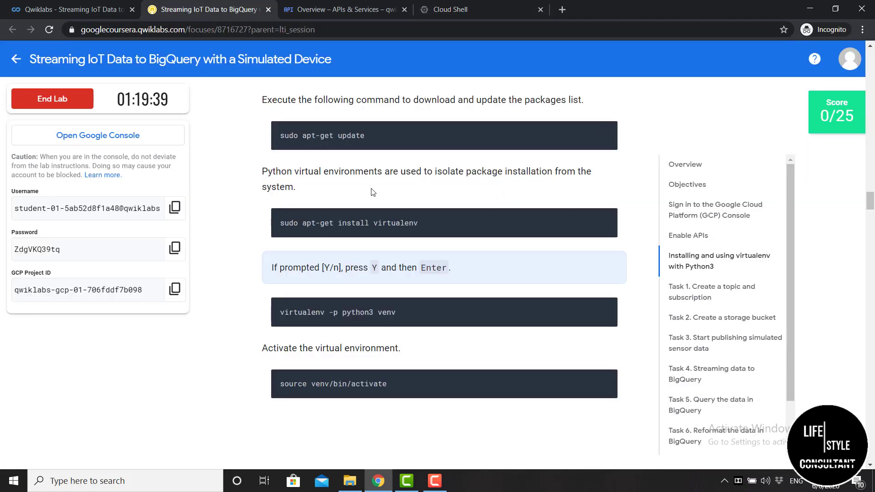
{"action": "scroll", "coordinate": [373, 192], "scroll_direction": "down", "scroll_amount": 1}
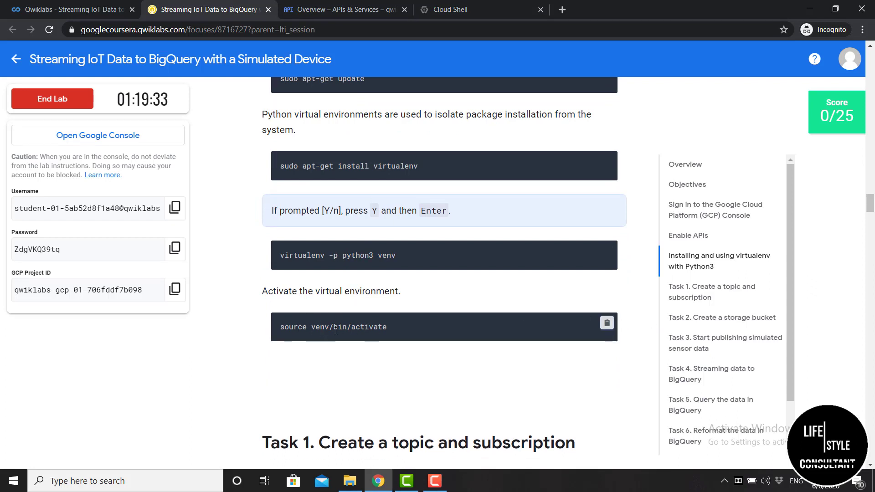
{"action": "left_click", "coordinate": [443, 17]}
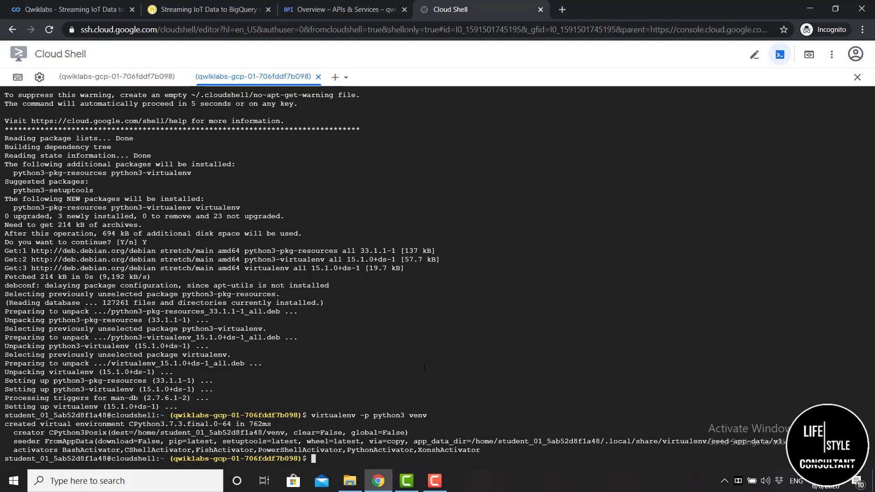
{"action": "key", "text": "ctrl+v"}
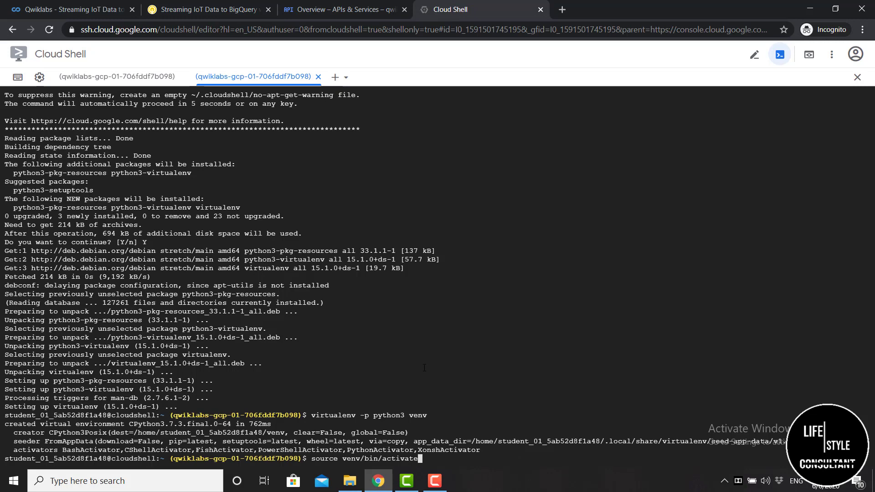
{"action": "key", "text": "Return"}
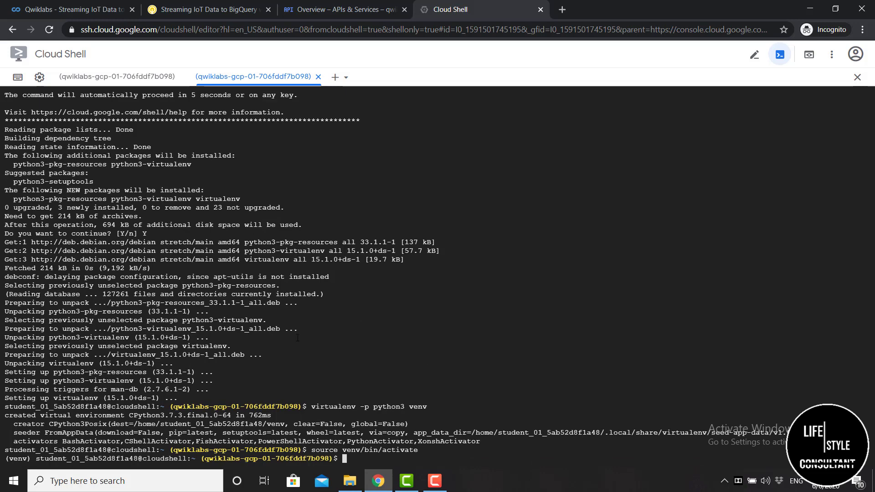
Step: Search the Google Cloud console for "pub/sub" and open the Pub/Sub Topics page
{"action": "left_click", "coordinate": [359, 12]}
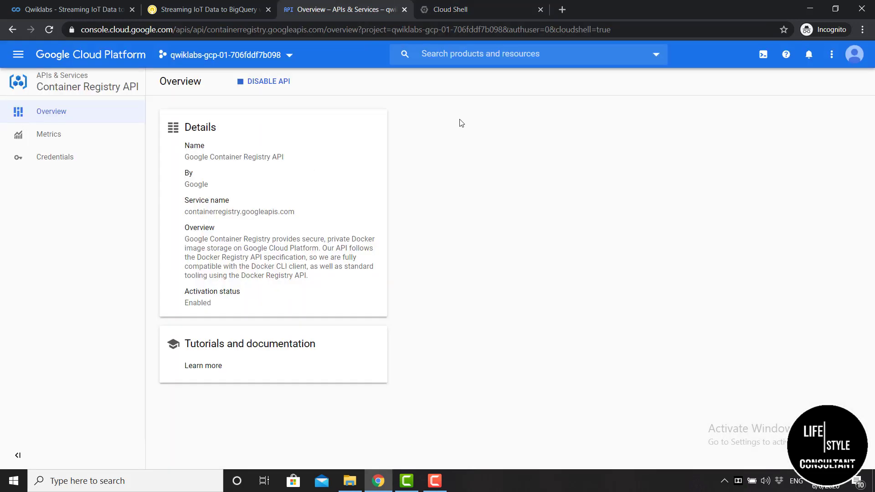
{"action": "left_click", "coordinate": [466, 54]}
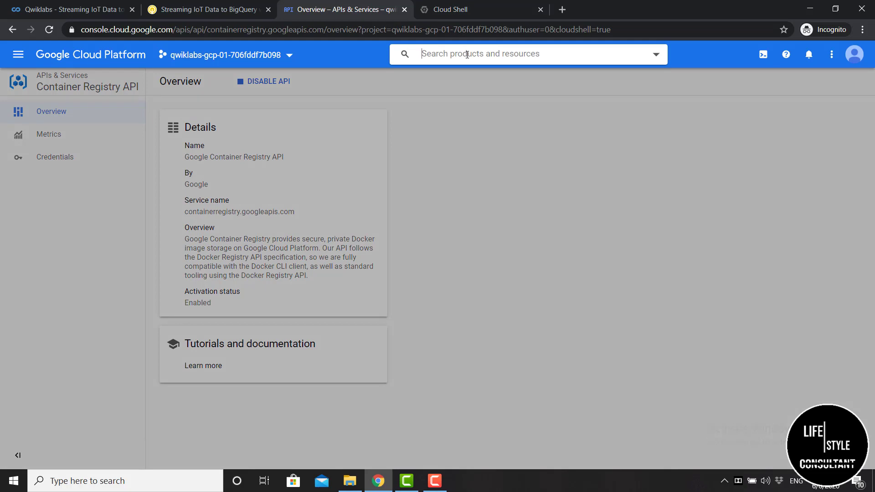
{"action": "type", "text": "pub"}
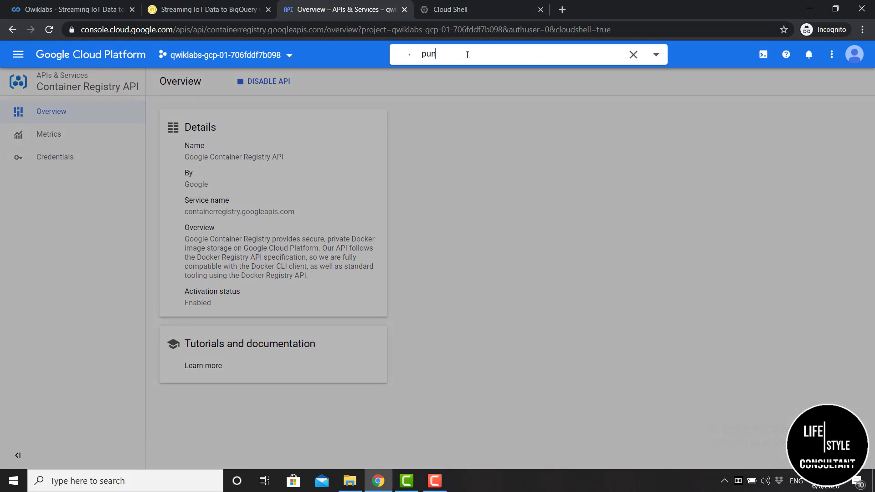
{"action": "type", "text": "/sub"}
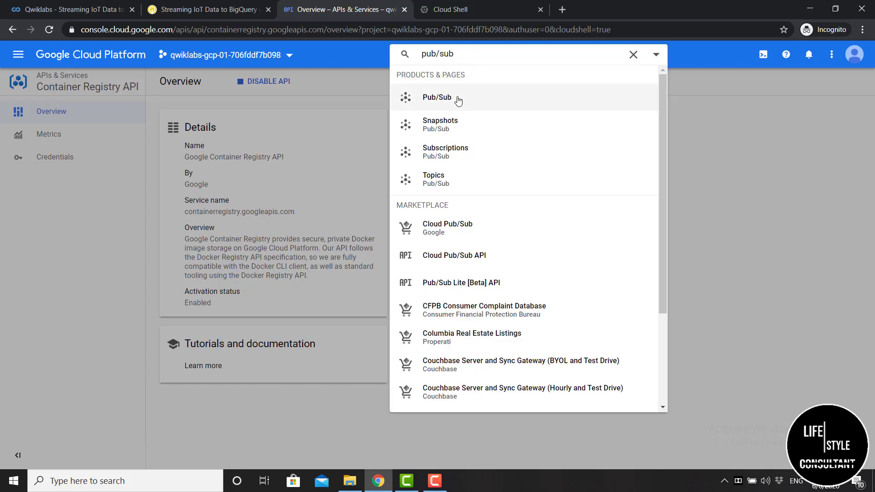
{"action": "left_click", "coordinate": [476, 101]}
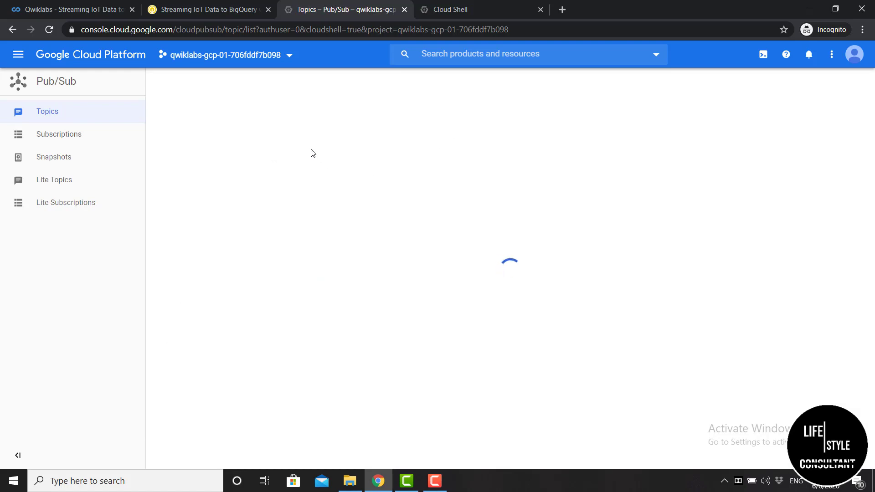
Step: Create a Pub/Sub topic with the ID device-events, using a Google-managed encryption key
{"action": "left_click", "coordinate": [251, 83]}
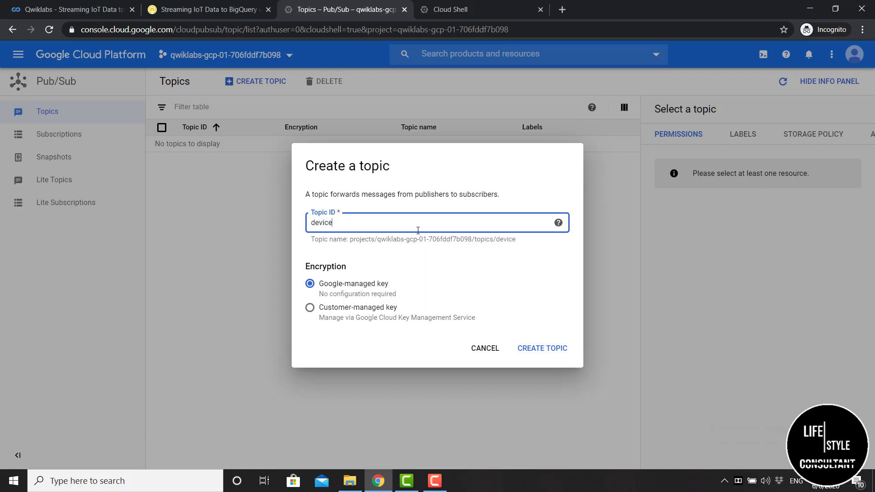
{"action": "type", "text": "vents"}
{"action": "left_click", "coordinate": [550, 351]}
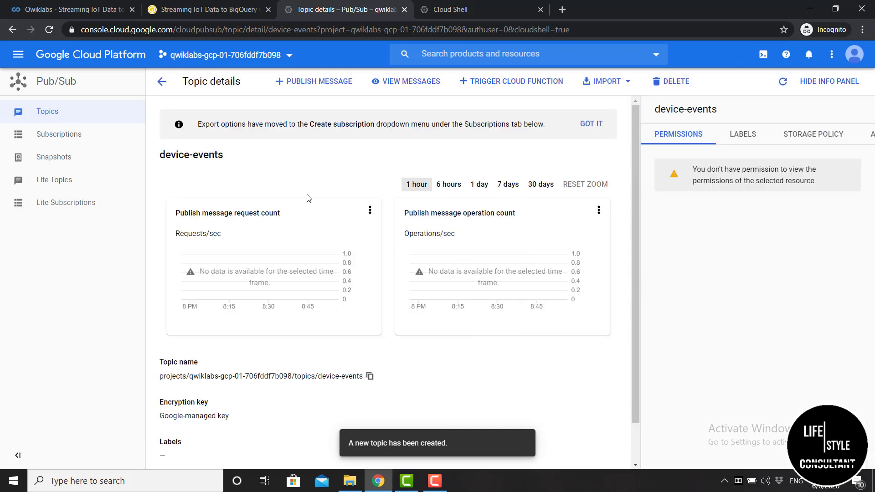
Step: Check the lab progress for the Task 1 objective "Create a topic and subscription" and review the task's instructions
{"action": "left_click", "coordinate": [219, 14]}
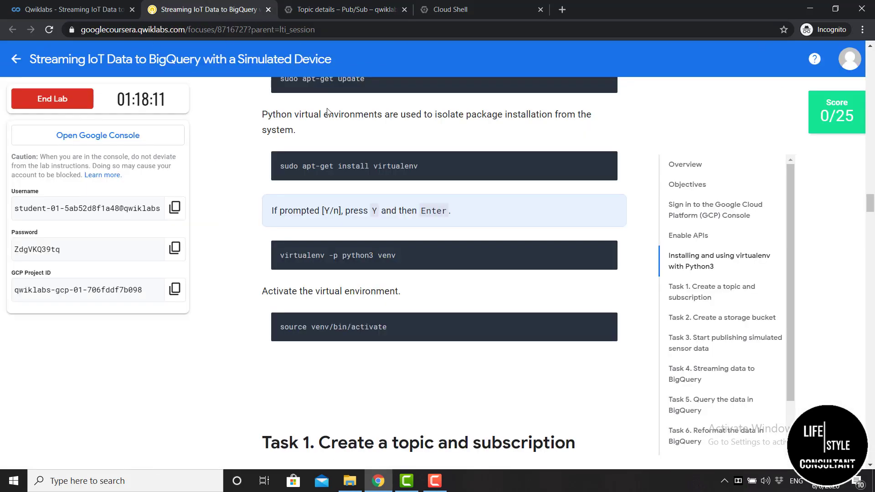
{"action": "scroll", "coordinate": [382, 196], "scroll_direction": "down", "scroll_amount": 4}
{"action": "scroll", "coordinate": [381, 197], "scroll_direction": "down", "scroll_amount": 5}
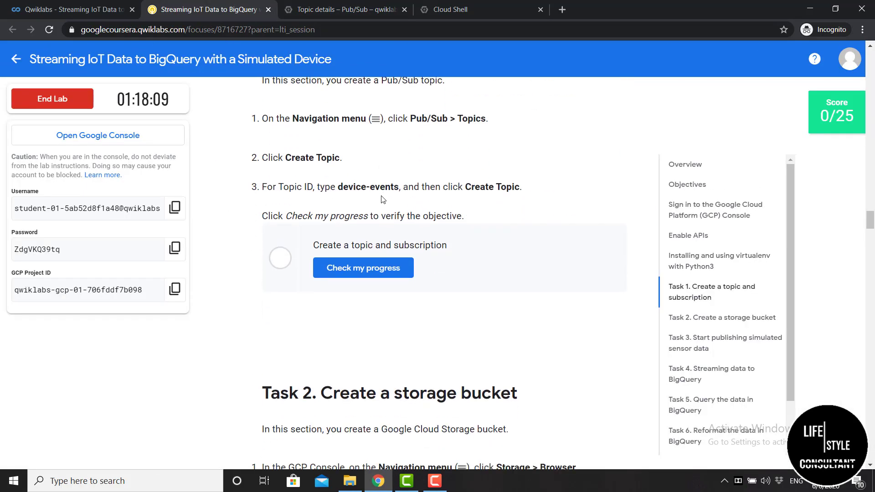
{"action": "left_click", "coordinate": [360, 274]}
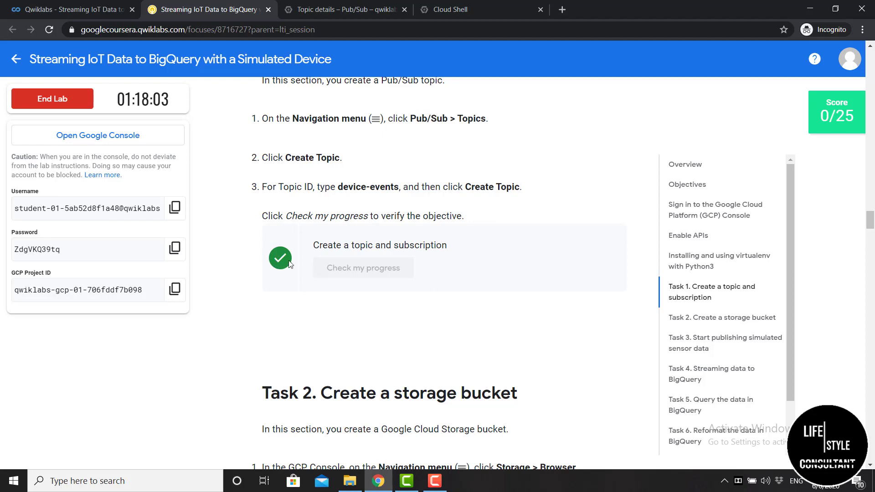
{"action": "scroll", "coordinate": [319, 237], "scroll_direction": "up", "scroll_amount": 5}
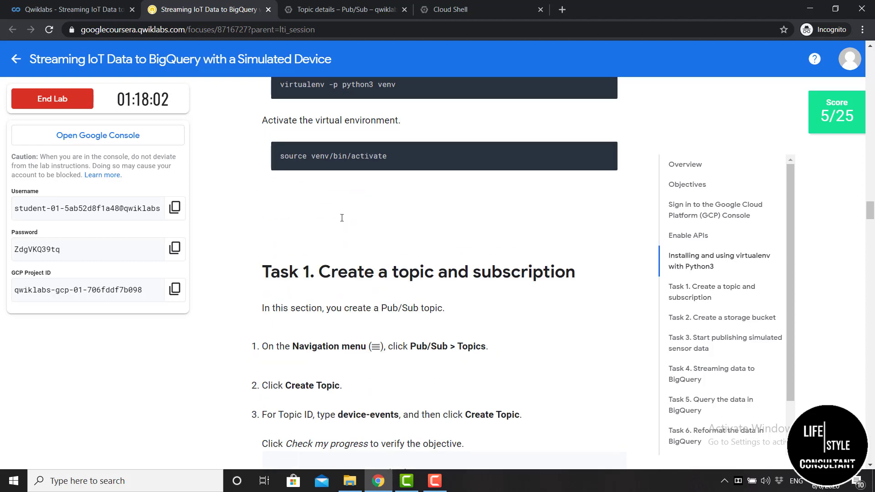
{"action": "scroll", "coordinate": [341, 218], "scroll_direction": "down", "scroll_amount": 6}
{"action": "scroll", "coordinate": [342, 220], "scroll_direction": "up", "scroll_amount": 2}
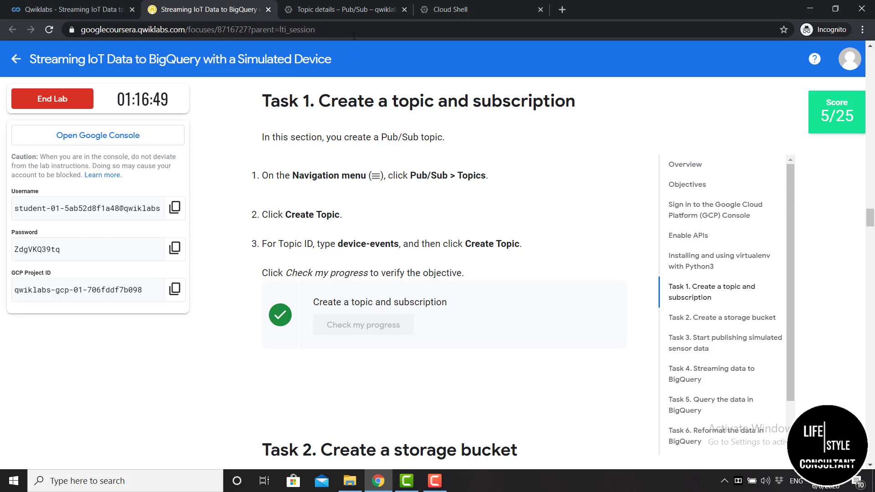
Step: Search the Google Cloud console for "storage" and open the Storage browser
{"action": "left_click", "coordinate": [344, 11]}
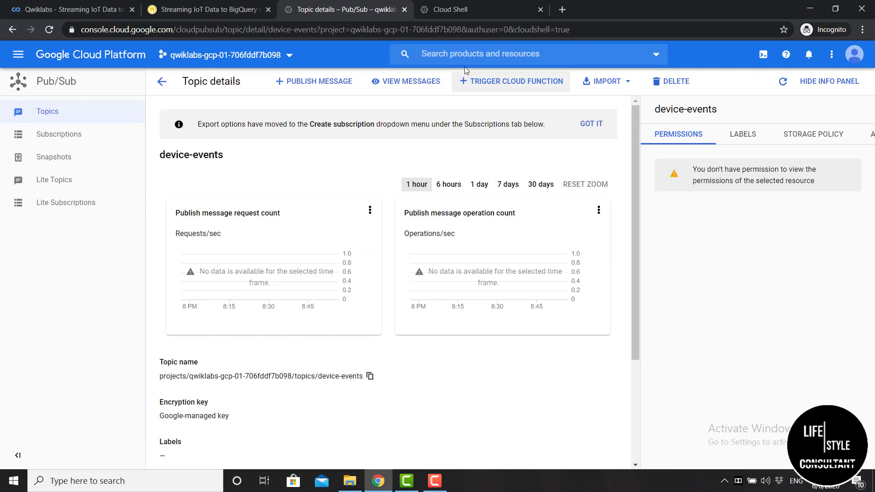
{"action": "left_click", "coordinate": [443, 51]}
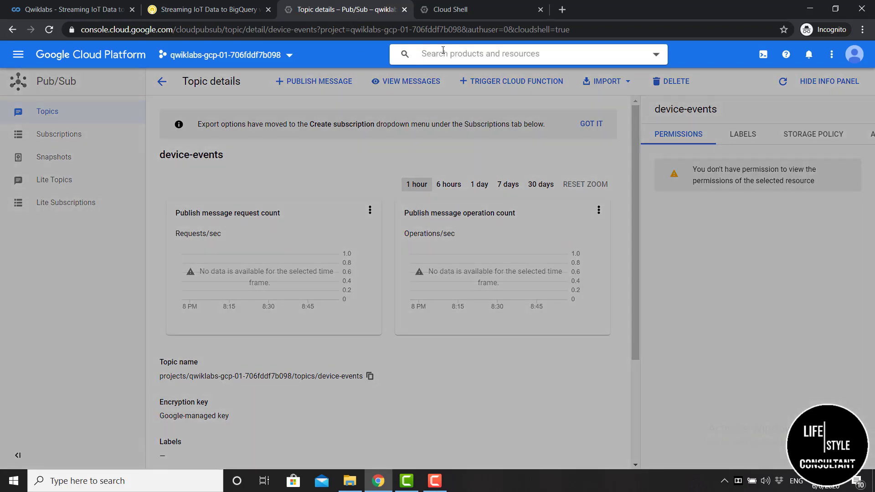
{"action": "type", "text": "stor"}
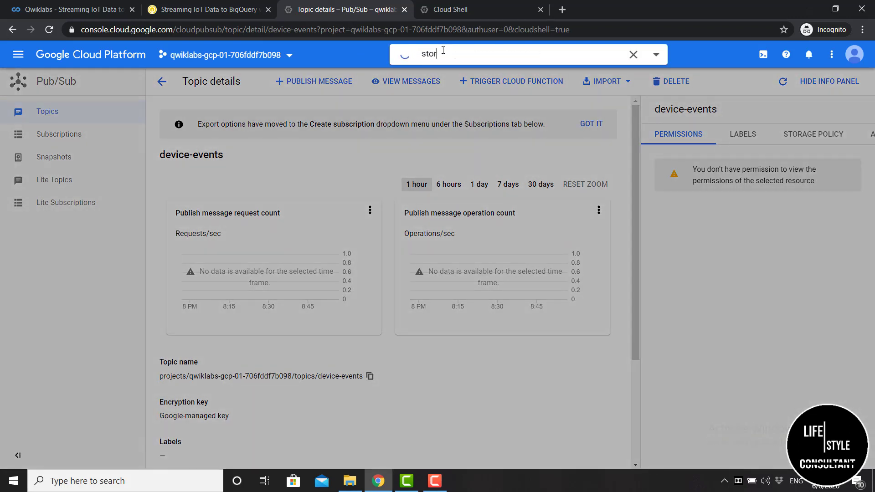
{"action": "type", "text": "age"}
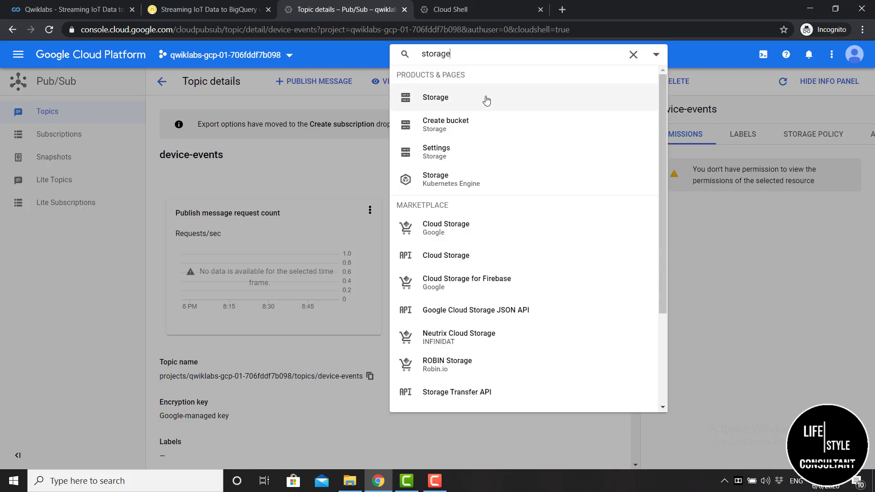
{"action": "left_click", "coordinate": [487, 101]}
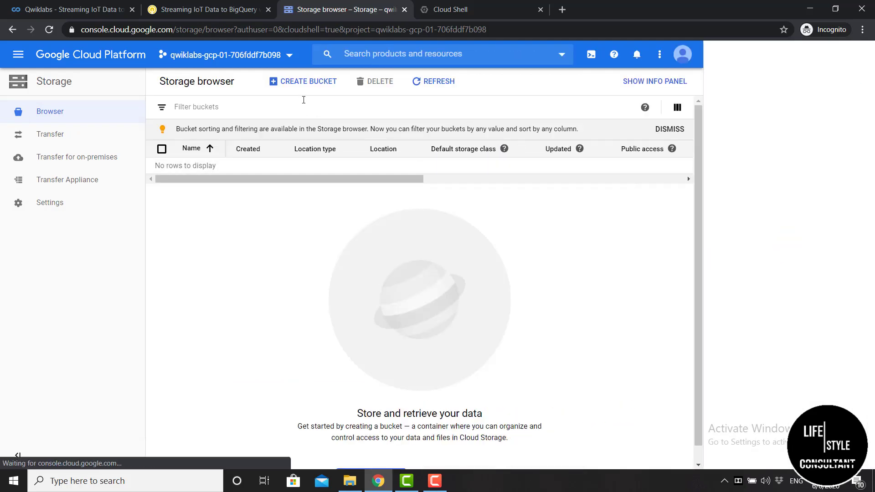
Step: Start creating a storage bucket and copy the GCP Project ID from the lab page for its name
{"action": "left_click", "coordinate": [303, 87]}
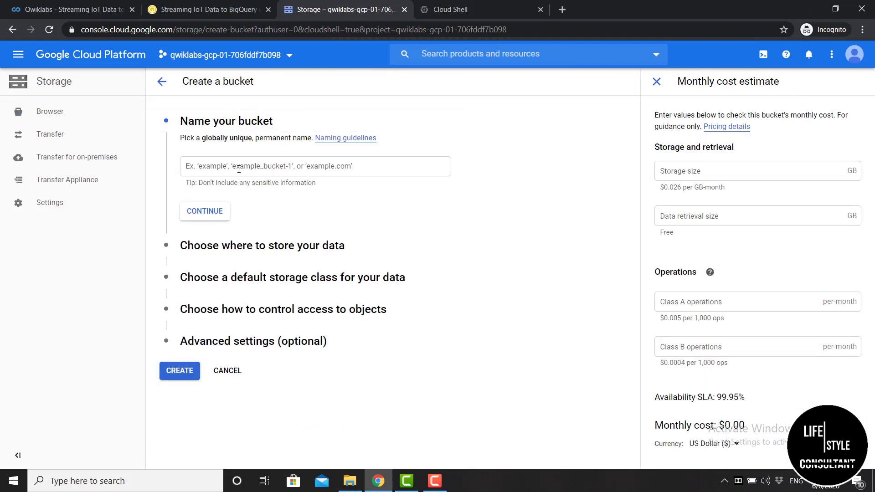
{"action": "left_click", "coordinate": [239, 169]}
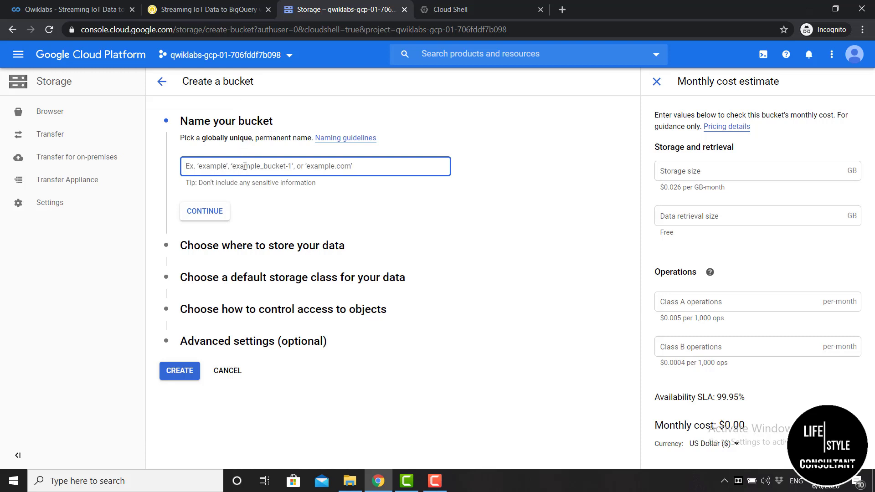
{"action": "left_click", "coordinate": [217, 15]}
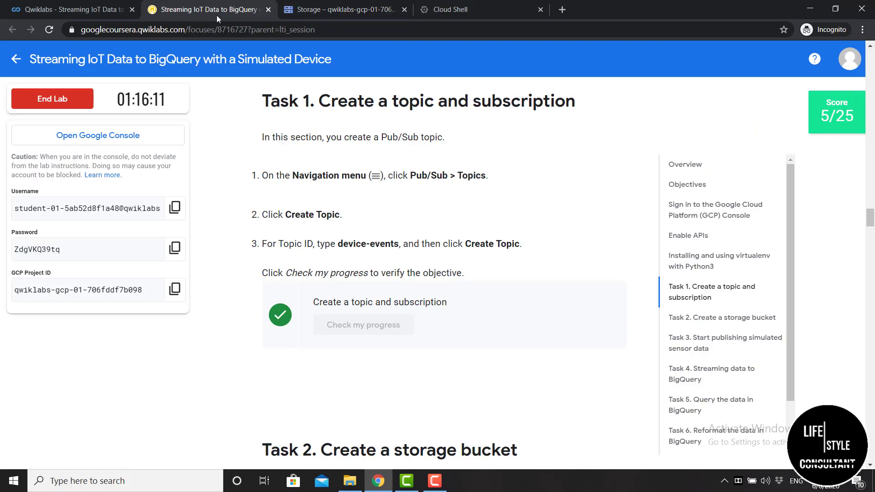
{"action": "left_click", "coordinate": [174, 289]}
{"action": "left_click_drag", "start_coordinate": [57, 275], "coordinate": [4, 271]}
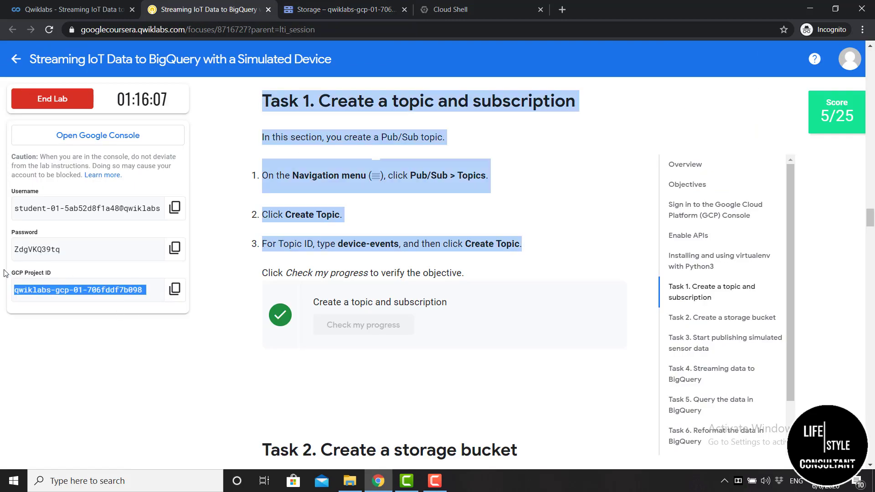
{"action": "left_click_drag", "start_coordinate": [60, 271], "coordinate": [167, 290]}
{"action": "left_click", "coordinate": [173, 290]}
{"action": "left_click", "coordinate": [173, 291]}
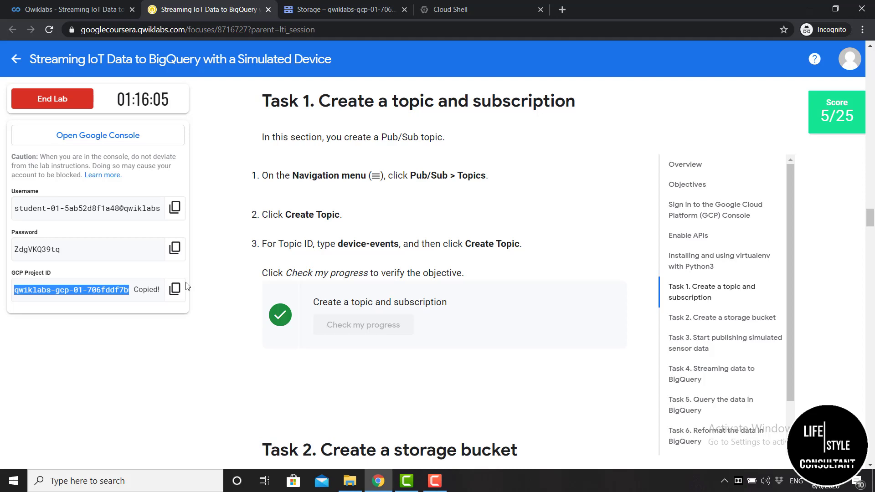
Step: Name the bucket with the copied project ID, qwiklabs-gcp-01-706fddf7b098, and create it with the default settings
{"action": "left_click", "coordinate": [343, 12]}
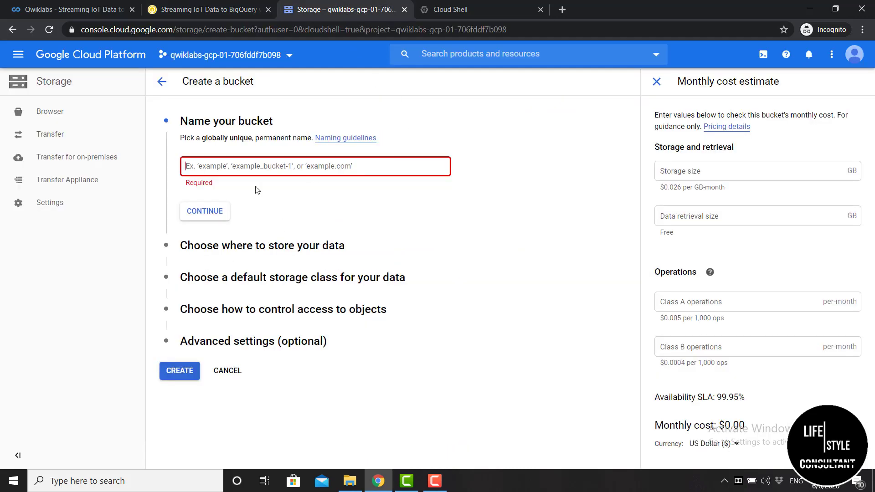
{"action": "right_click", "coordinate": [224, 165]}
{"action": "left_click", "coordinate": [292, 257]}
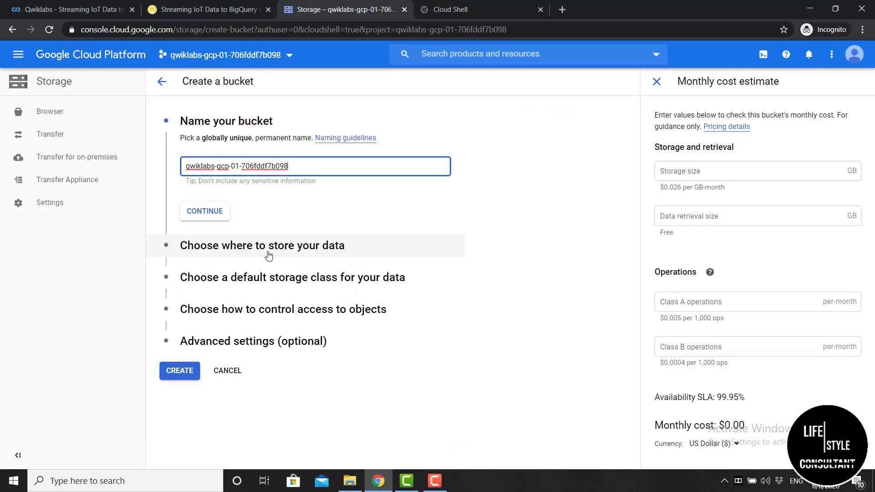
{"action": "left_click", "coordinate": [178, 371]}
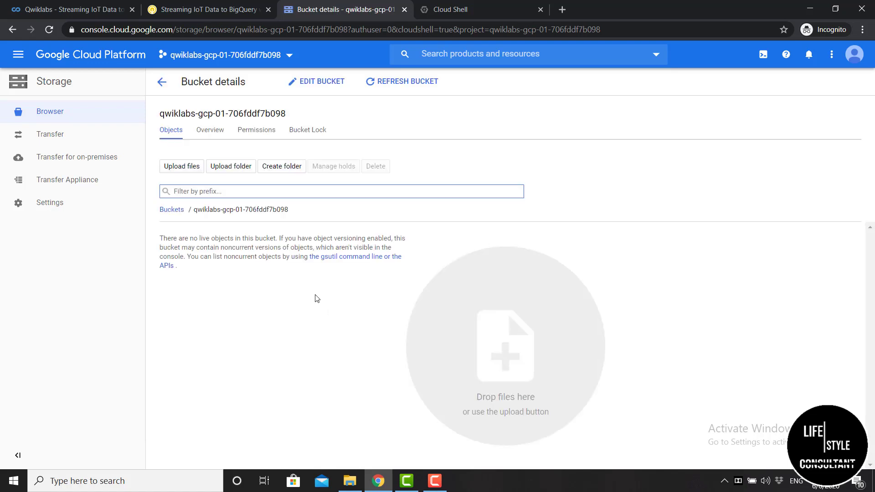
Step: Check the lab progress for the Task 2 objective "Create a storage bucket"
{"action": "left_click", "coordinate": [217, 13]}
{"action": "scroll", "coordinate": [412, 173], "scroll_direction": "down", "scroll_amount": 8}
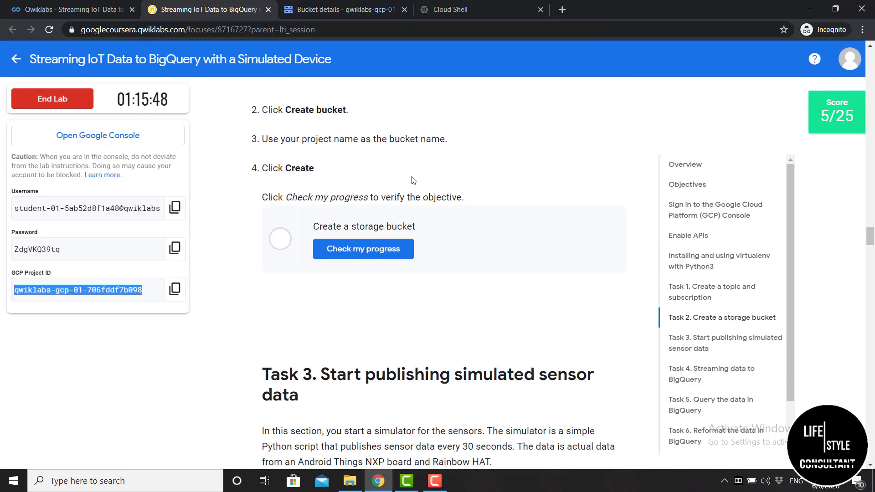
{"action": "scroll", "coordinate": [337, 255], "scroll_direction": "up", "scroll_amount": 1}
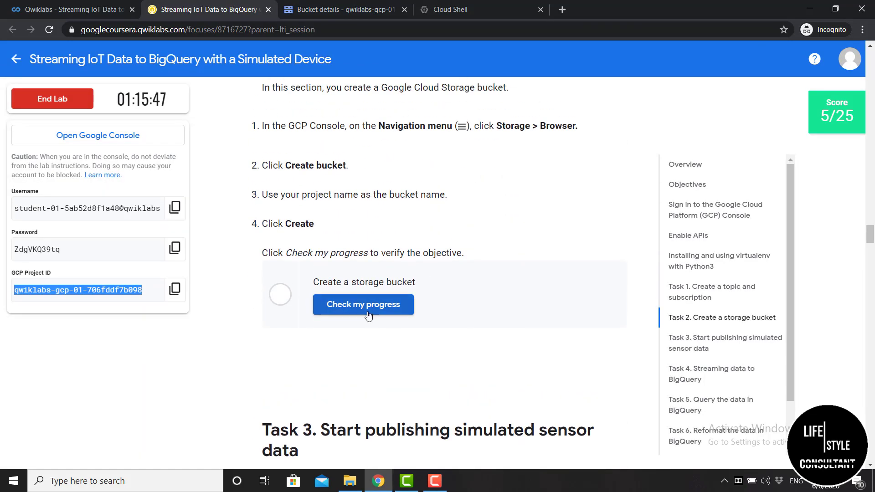
{"action": "left_click", "coordinate": [337, 304]}
{"action": "scroll", "coordinate": [342, 258], "scroll_direction": "up", "scroll_amount": 1}
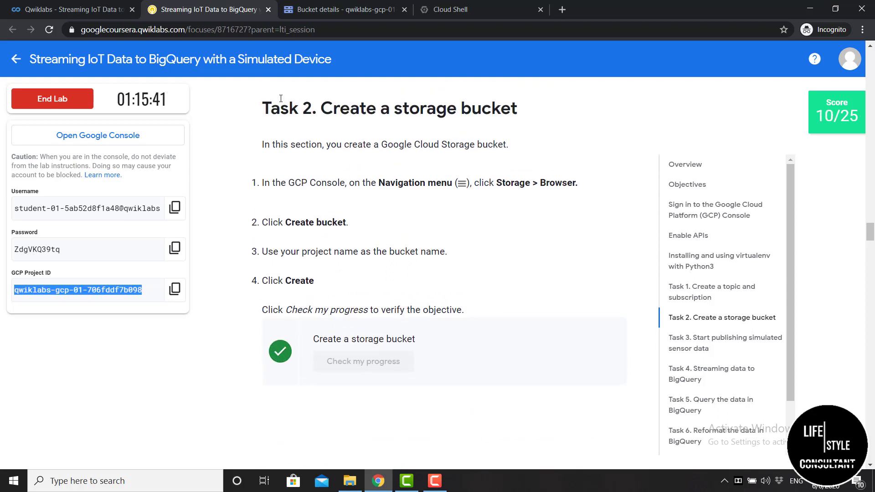
{"action": "left_click_drag", "start_coordinate": [260, 114], "coordinate": [560, 121]}
{"action": "left_click", "coordinate": [560, 121]}
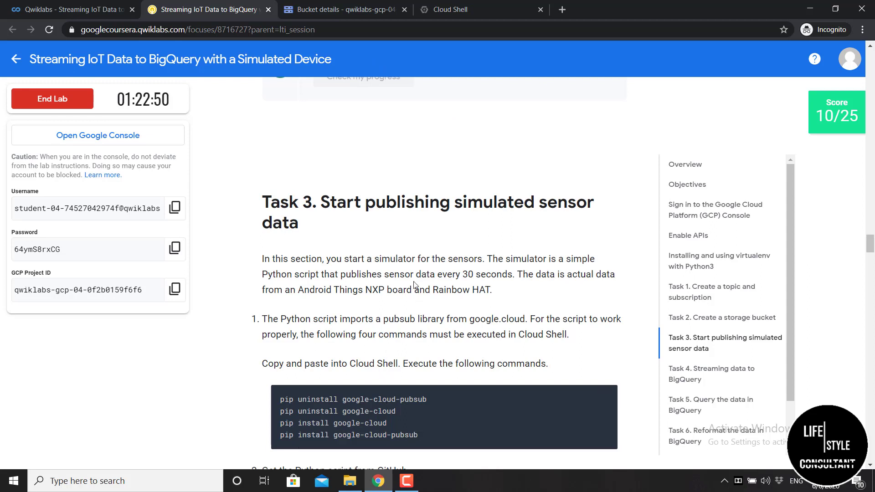
{"action": "scroll", "coordinate": [412, 278], "scroll_direction": "down", "scroll_amount": 2}
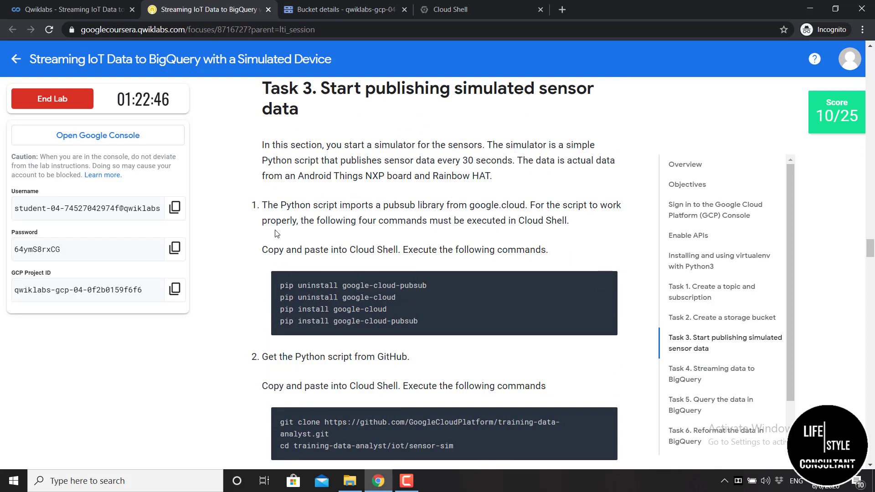
{"action": "scroll", "coordinate": [279, 229], "scroll_direction": "down", "scroll_amount": 1}
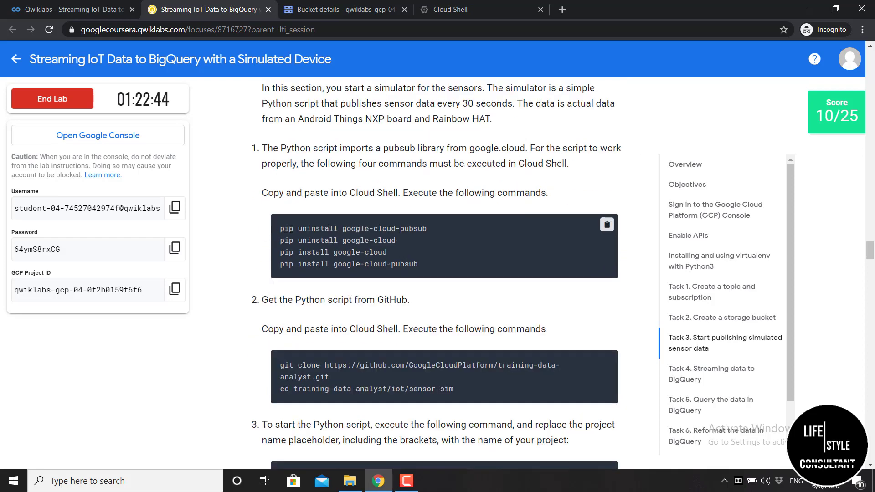
{"action": "left_click", "coordinate": [607, 225]}
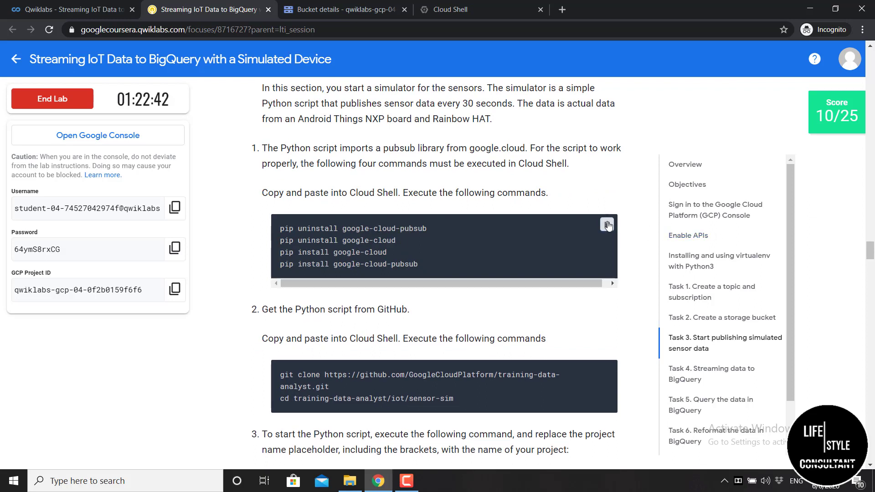
{"action": "left_click", "coordinate": [471, 13]}
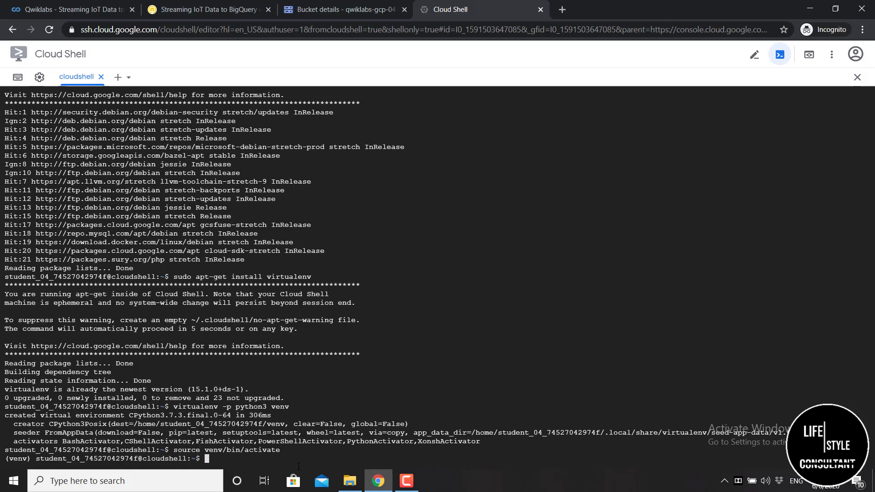
{"action": "key", "text": "Up"}
{"action": "key", "text": "BackSpace"}
{"action": "key", "text": "BackSpace"}
{"action": "key", "text": "BackSpace"}
{"action": "key", "text": "BackSpace"}
{"action": "key", "text": "BackSpace"}
{"action": "key", "text": "BackSpace"}
{"action": "key", "text": "BackSpace"}
{"action": "key", "text": "BackSpace"}
{"action": "key", "text": "BackSpace"}
{"action": "key", "text": "BackSpace"}
{"action": "key", "text": "BackSpace"}
{"action": "key", "text": "BackSpace"}
{"action": "key", "text": "BackSpace"}
{"action": "key", "text": "BackSpace"}
{"action": "key", "text": "BackSpace"}
{"action": "key", "text": "BackSpace"}
{"action": "key", "text": "BackSpace"}
{"action": "key", "text": "BackSpace"}
{"action": "key", "text": "BackSpace"}
{"action": "key", "text": "BackSpace"}
Step: Copy Task 3's four pip commands, which uninstall and install google-cloud and google-cloud-pubsub, and run them in Cloud Shell
{"action": "left_click", "coordinate": [214, 10]}
{"action": "scroll", "coordinate": [359, 234], "scroll_direction": "down", "scroll_amount": 10}
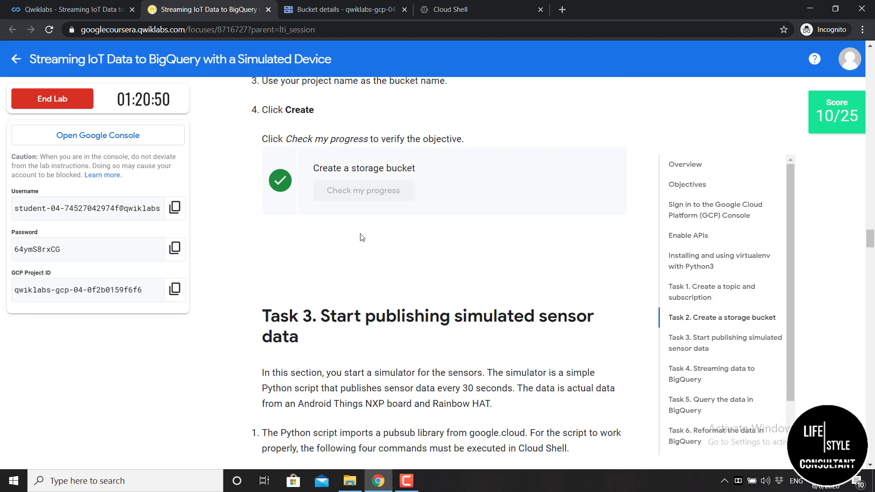
{"action": "scroll", "coordinate": [360, 233], "scroll_direction": "down", "scroll_amount": 8}
{"action": "scroll", "coordinate": [360, 232], "scroll_direction": "up", "scroll_amount": 2}
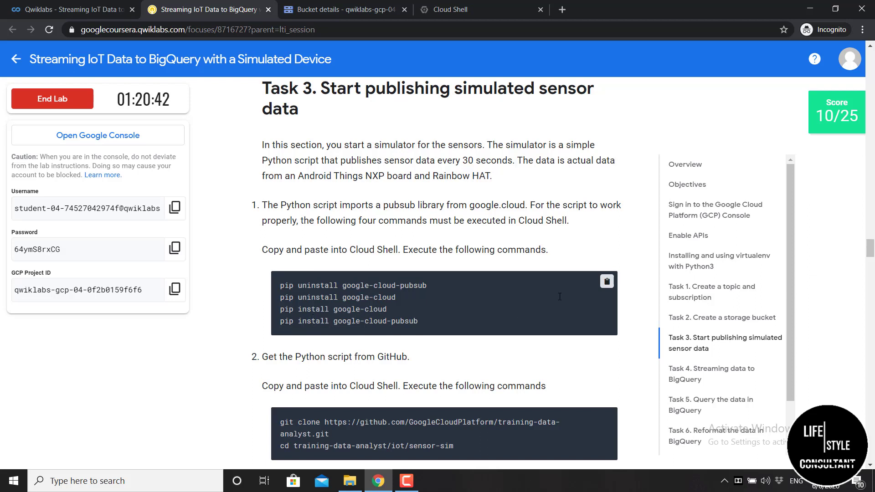
{"action": "left_click", "coordinate": [607, 283]}
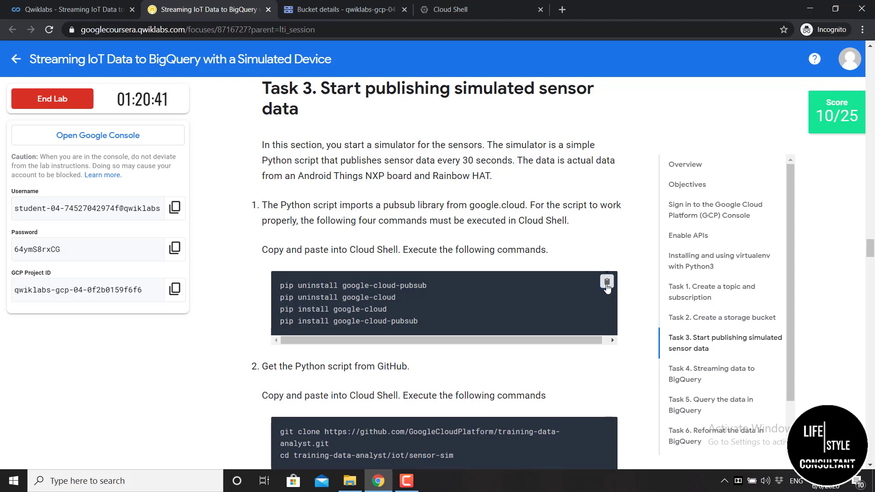
{"action": "left_click", "coordinate": [462, 9]}
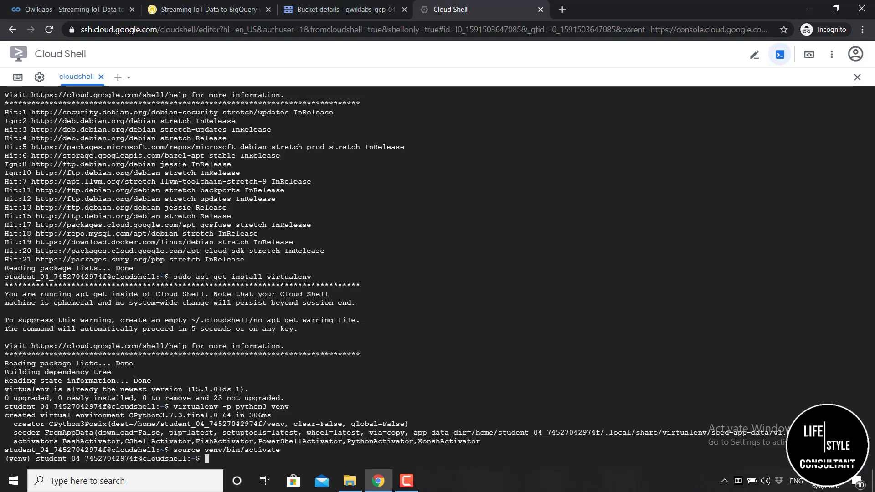
{"action": "key", "text": "ctrl+v"}
{"action": "key", "text": "Return"}
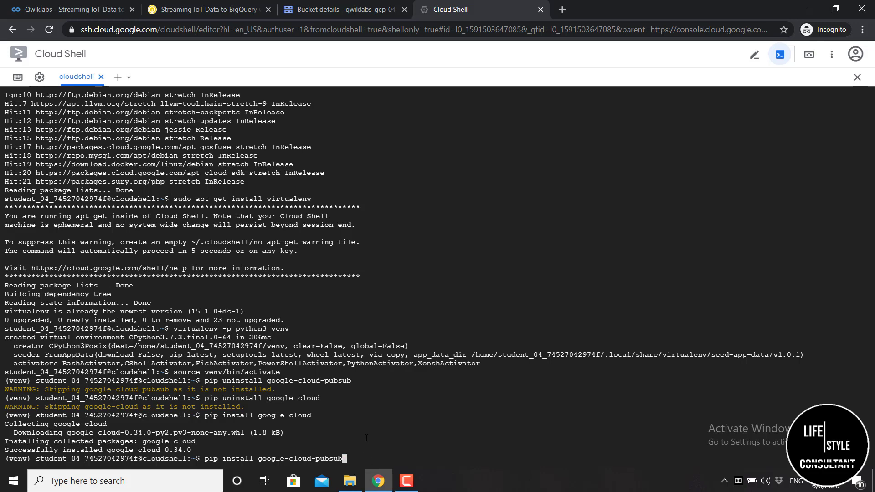
{"action": "key", "text": "Return"}
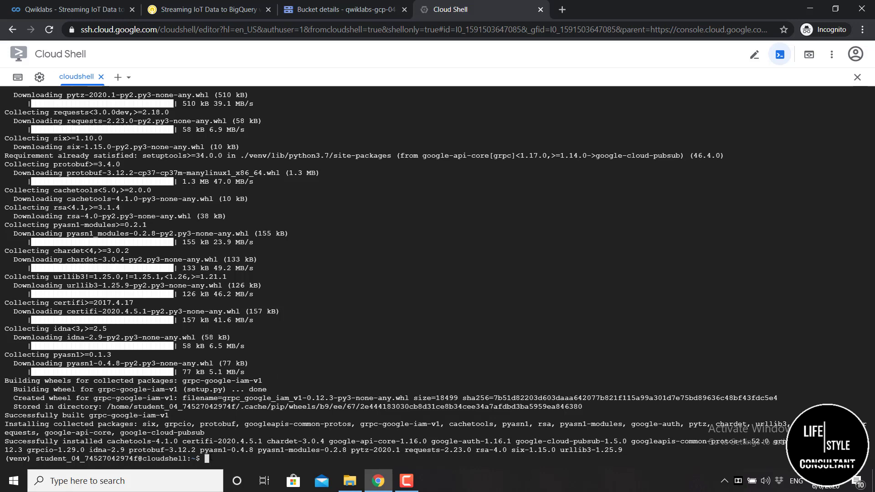
Step: Clone the GoogleCloudPlatform/training-data-analyst repository from GitHub in Cloud Shell and change to the training-data-analyst/iot/sensor-sim directory
{"action": "left_click", "coordinate": [223, 14]}
{"action": "scroll", "coordinate": [375, 270], "scroll_direction": "down", "scroll_amount": 1}
{"action": "scroll", "coordinate": [374, 271], "scroll_direction": "down", "scroll_amount": 3}
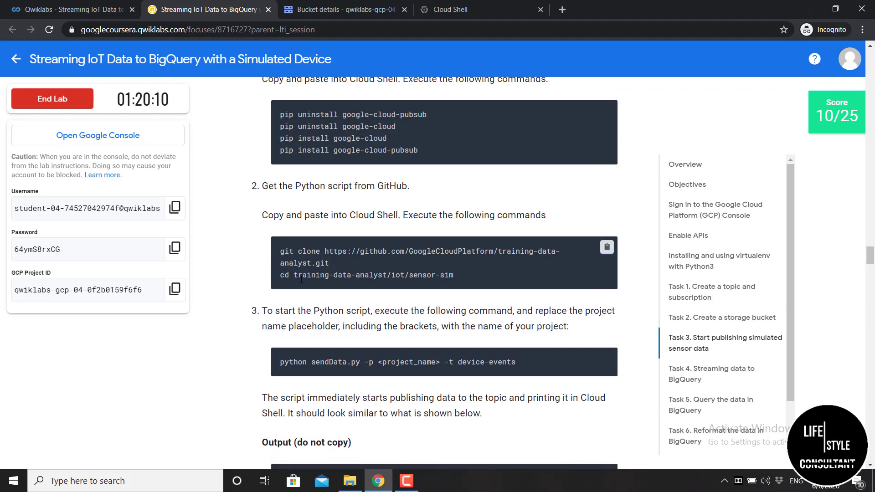
{"action": "left_click", "coordinate": [450, 9]}
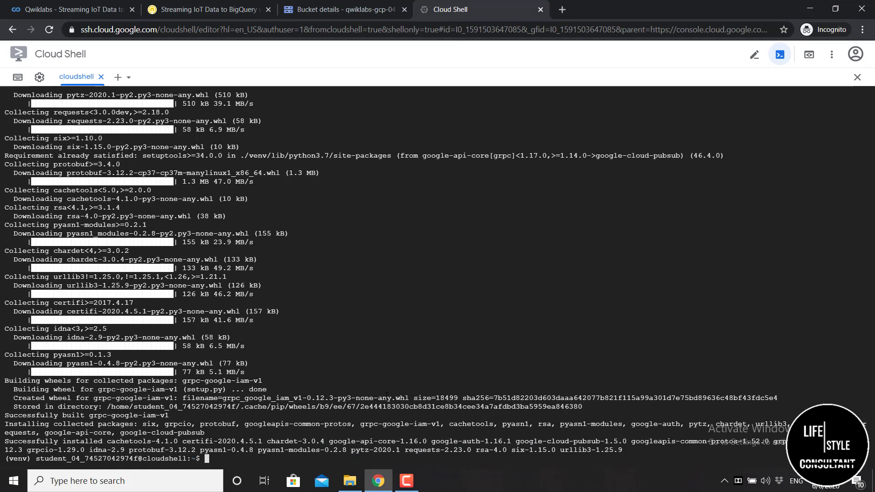
{"action": "key", "text": "ctrl+v"}
{"action": "key", "text": "Return"}
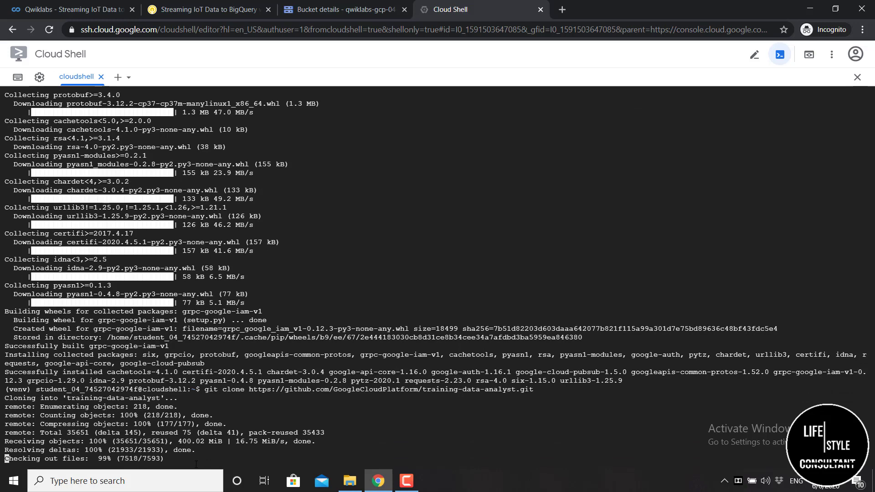
{"action": "key", "text": "ctrl+v"}
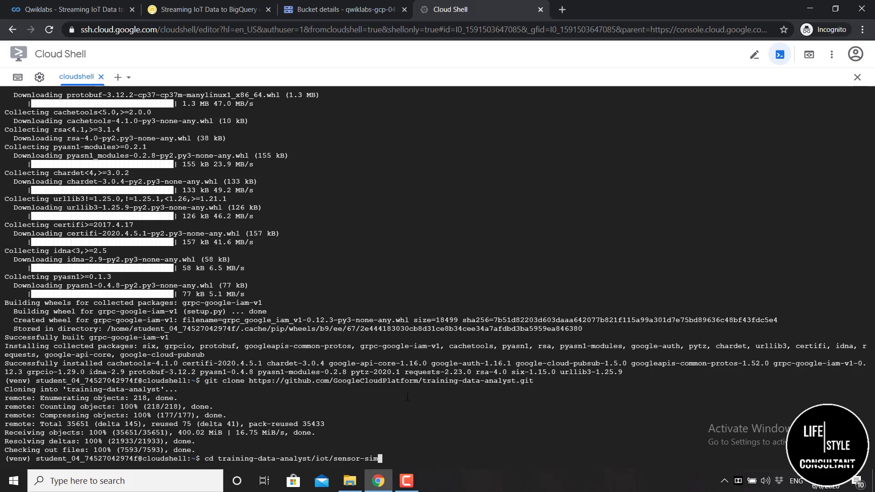
{"action": "key", "text": "Return"}
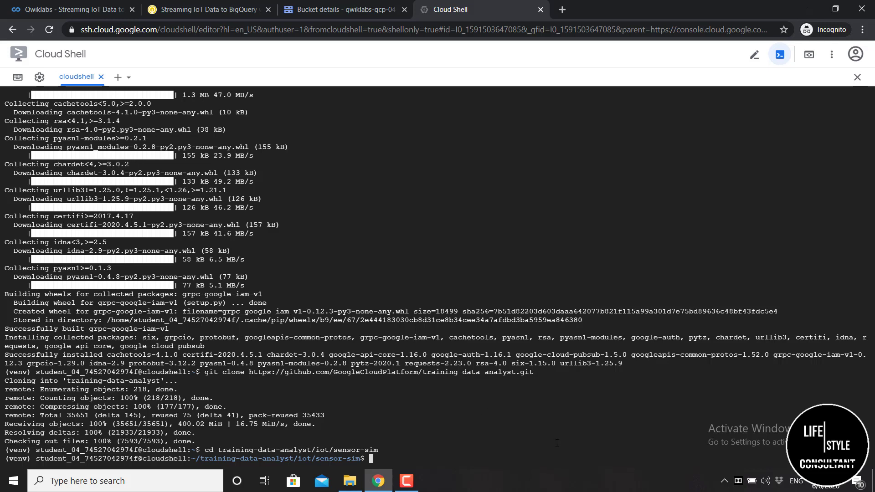
Step: Run python sendData.py in Cloud Shell with the lab's copied project ID, qwiklabs-gcp-04-0f2b0159f6f6, and the topic device-events
{"action": "type", "text": "python sendData.py -p"}
{"action": "left_click", "coordinate": [229, 15]}
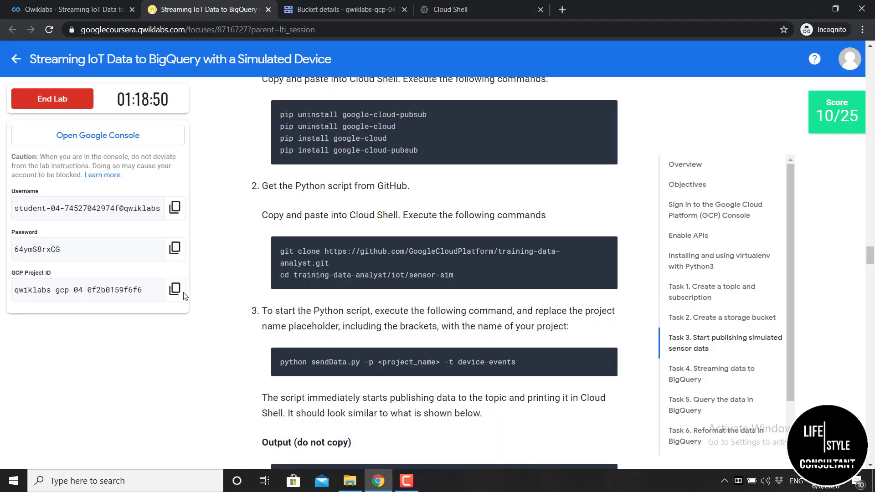
{"action": "left_click_drag", "start_coordinate": [56, 272], "coordinate": [16, 273]}
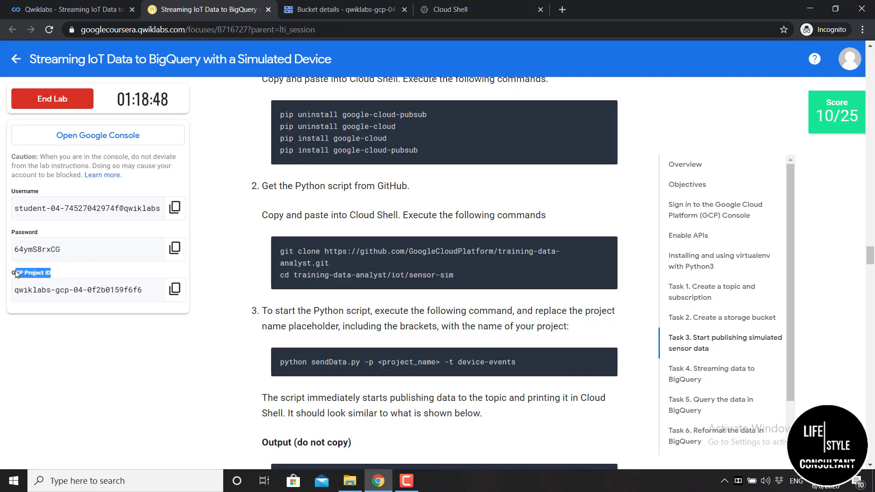
{"action": "left_click", "coordinate": [77, 289]}
{"action": "left_click", "coordinate": [175, 289]}
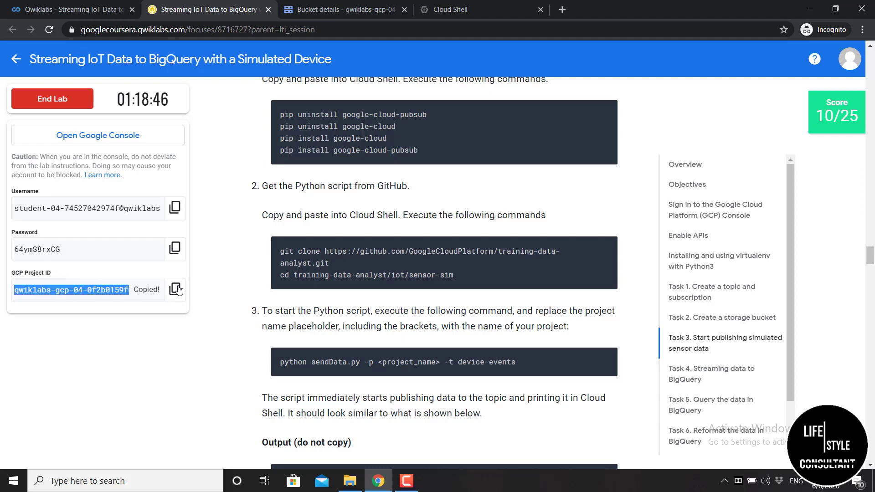
{"action": "left_click", "coordinate": [479, 6]}
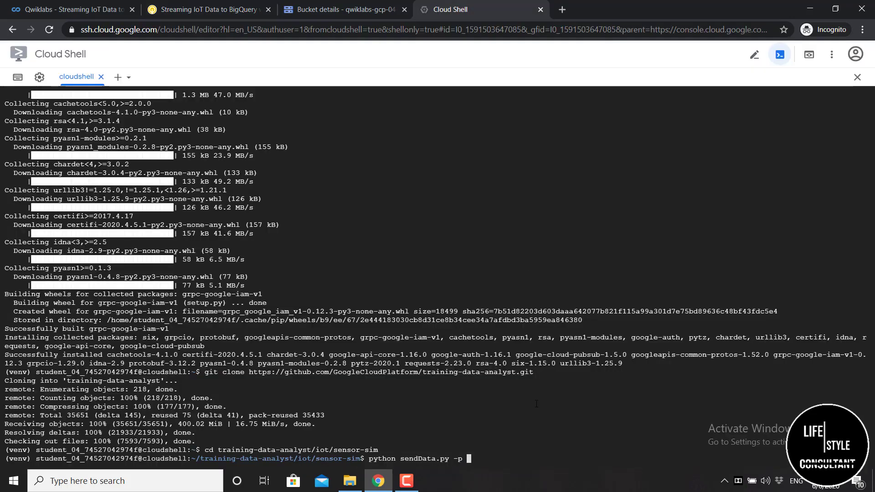
{"action": "key", "text": "ctrl+v"}
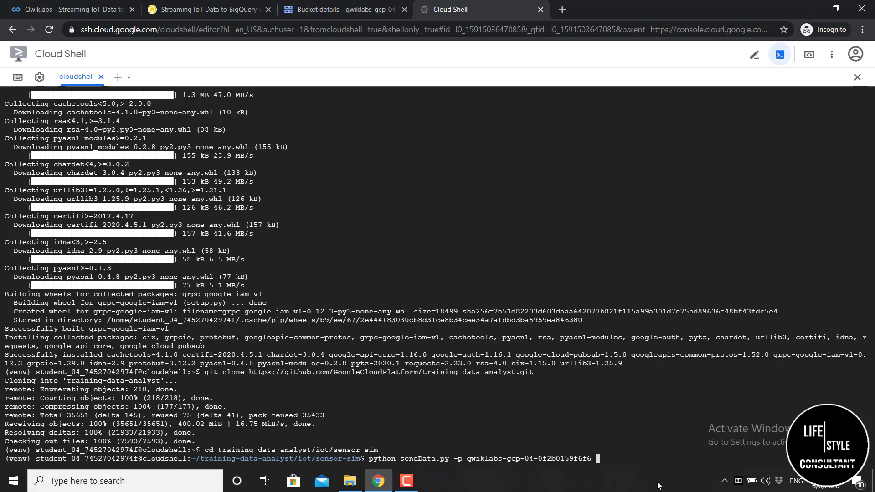
{"action": "type", "text": "-t device-events"}
{"action": "key", "text": "Return"}
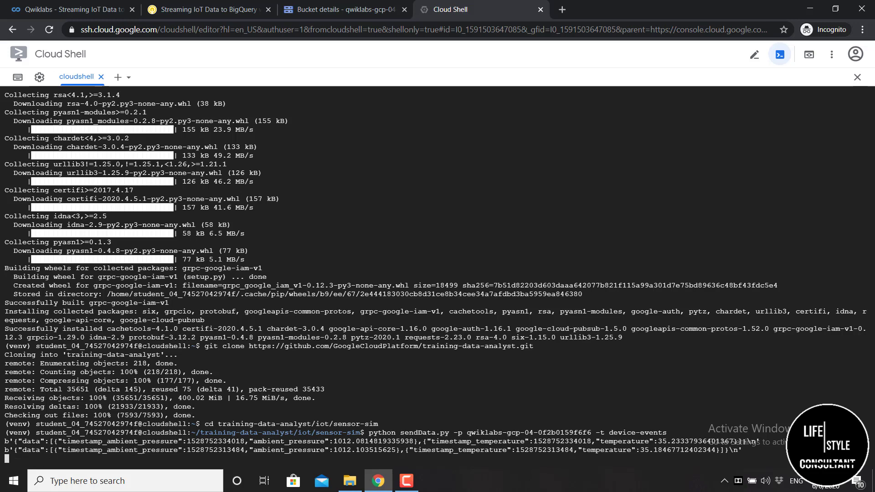
Step: Search the Google Cloud console for BigQuery, open it and dismiss the welcome message
{"action": "left_click", "coordinate": [364, 15]}
{"action": "left_click", "coordinate": [471, 52]}
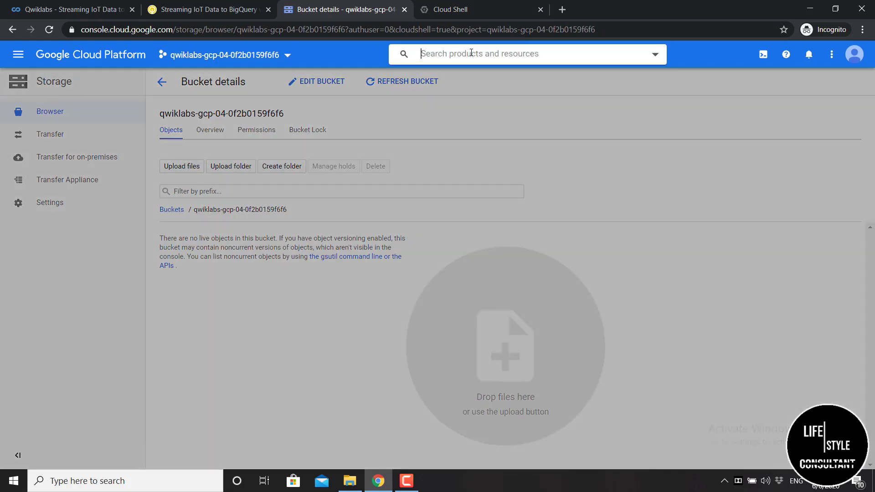
{"action": "type", "text": "Big"}
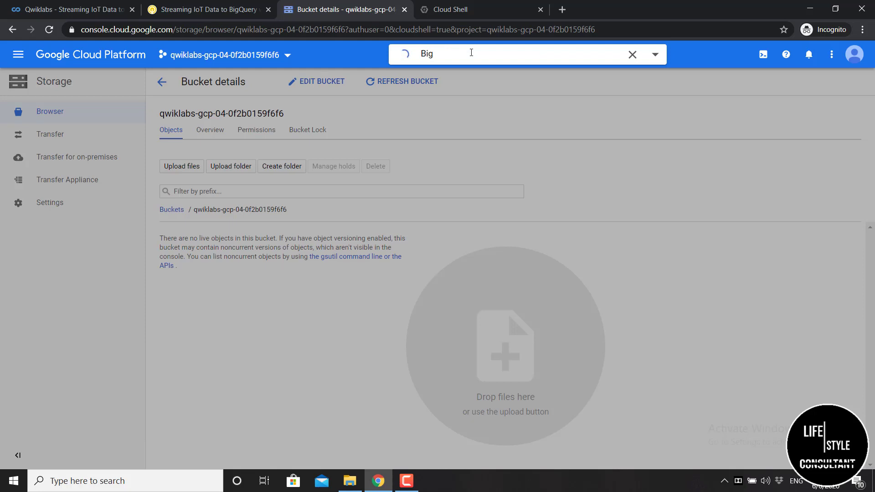
{"action": "type", "text": "Quer"}
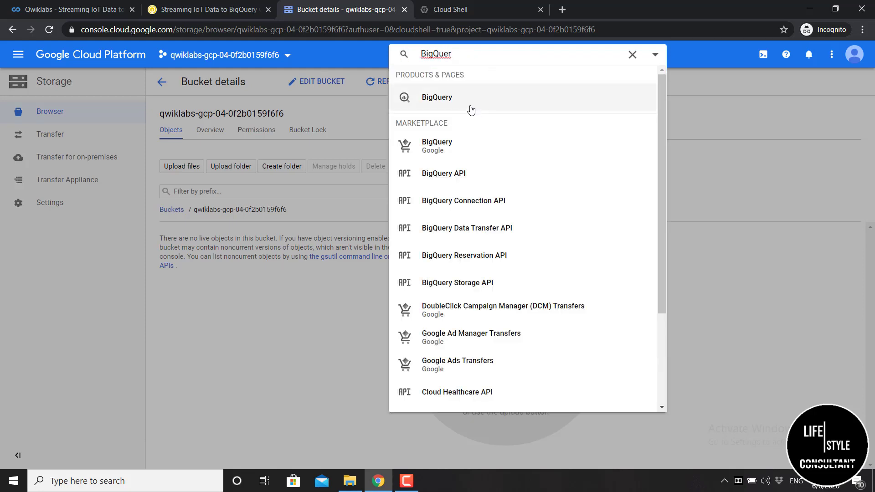
{"action": "left_click", "coordinate": [470, 109]}
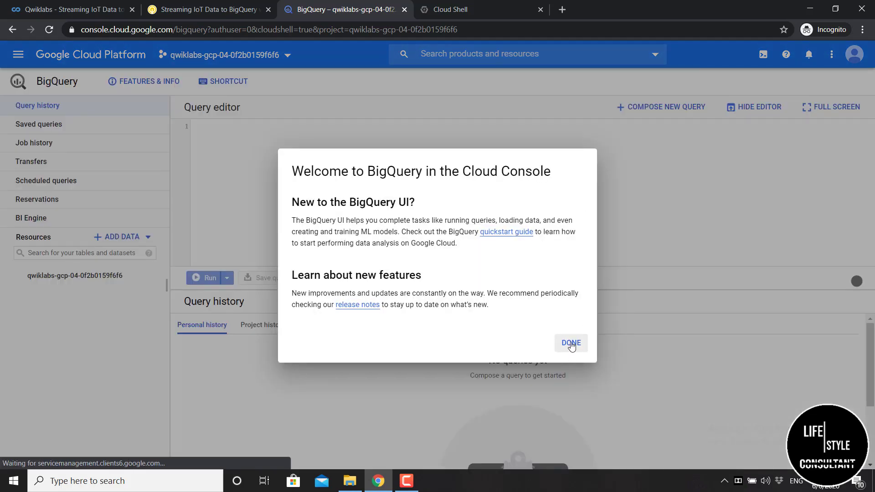
{"action": "left_click", "coordinate": [571, 346]}
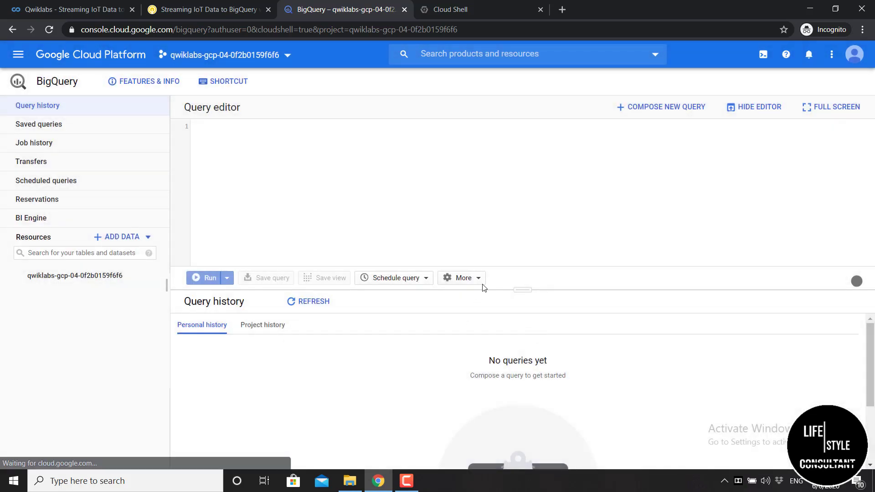
{"action": "left_click", "coordinate": [319, 308]}
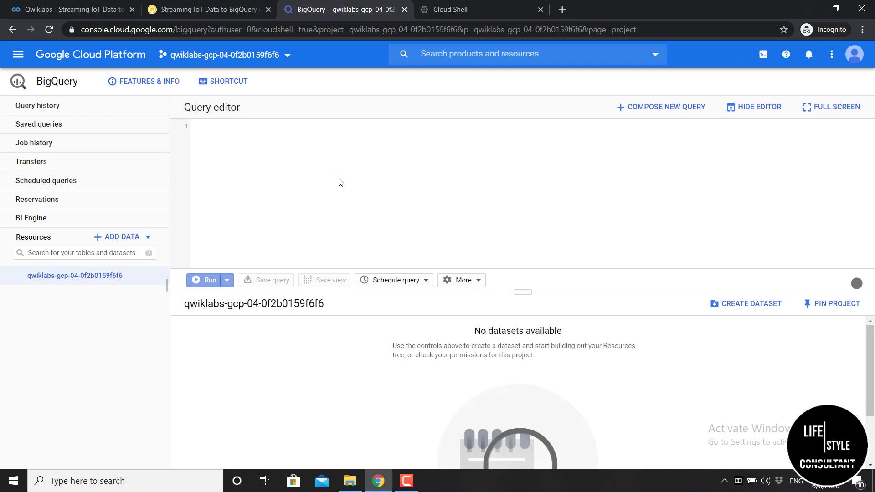
Step: Create a dataset with the ID sensorHubData in the lab project, keeping the default location, expiration and encryption settings
{"action": "left_click", "coordinate": [123, 278]}
{"action": "left_click", "coordinate": [741, 308]}
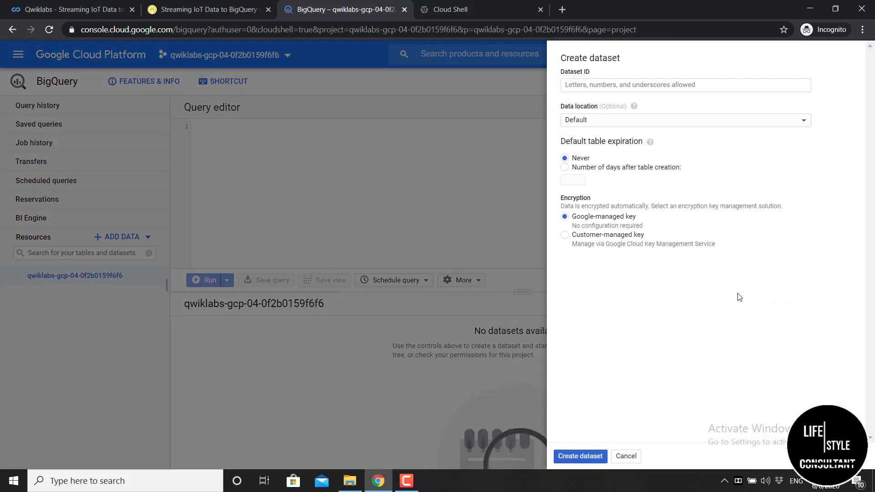
{"action": "mouse_move", "coordinate": [633, 106]}
{"action": "left_click", "coordinate": [592, 84]}
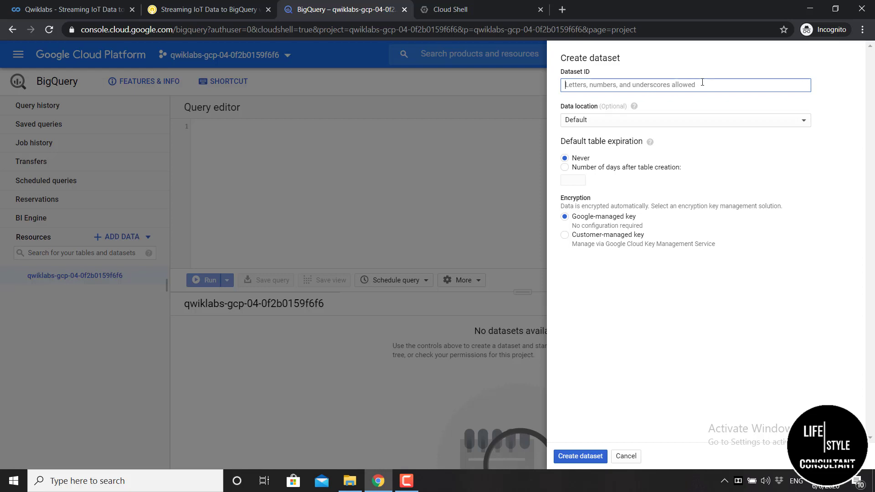
{"action": "type", "text": "sens"}
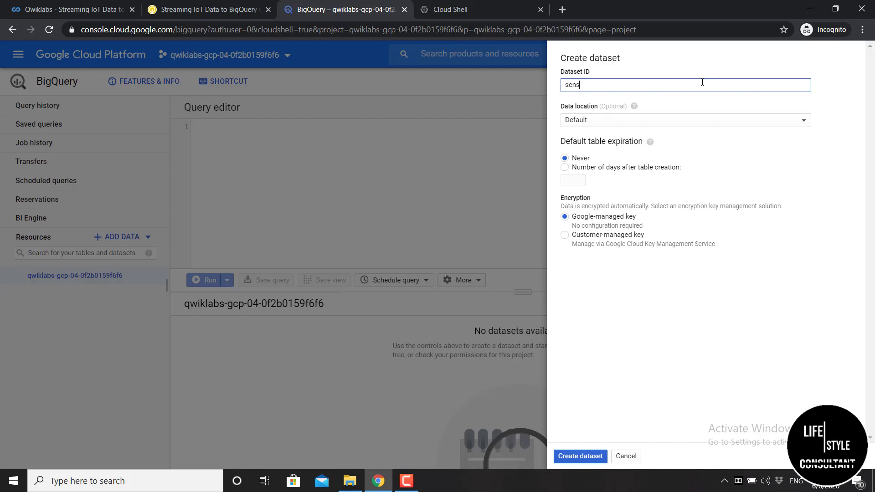
{"action": "type", "text": "orHubdataq"}
{"action": "key", "text": "BackSpace"}
{"action": "left_click", "coordinate": [600, 88]}
{"action": "key", "text": "Delete"}
{"action": "type", "text": "D"}
{"action": "key", "text": "Delete"}
{"action": "type", "text": "D"}
{"action": "left_click", "coordinate": [661, 140]}
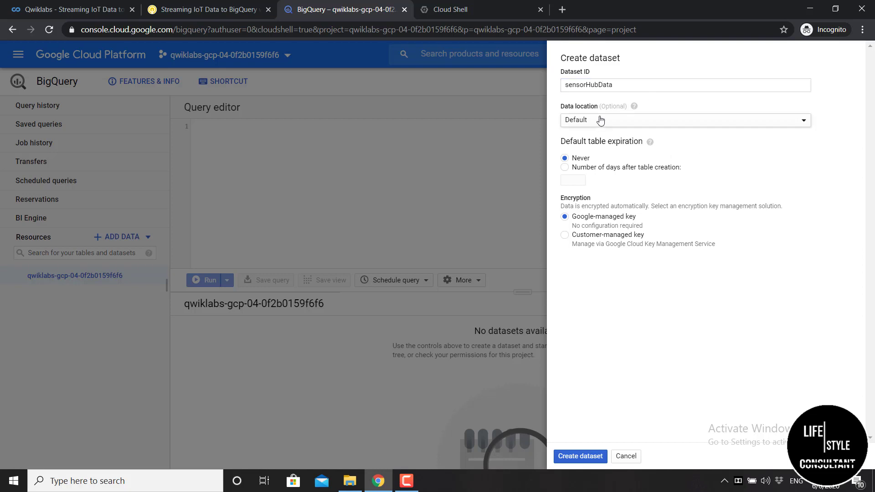
{"action": "left_click", "coordinate": [585, 461]}
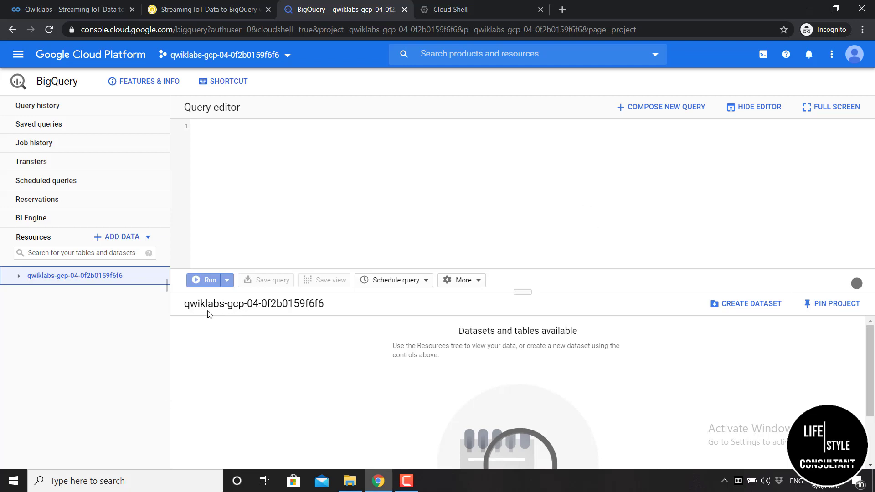
Step: Expand the lab project in the resources and open the sensorHubData dataset
{"action": "double_click", "coordinate": [117, 277]}
{"action": "left_click", "coordinate": [316, 223]}
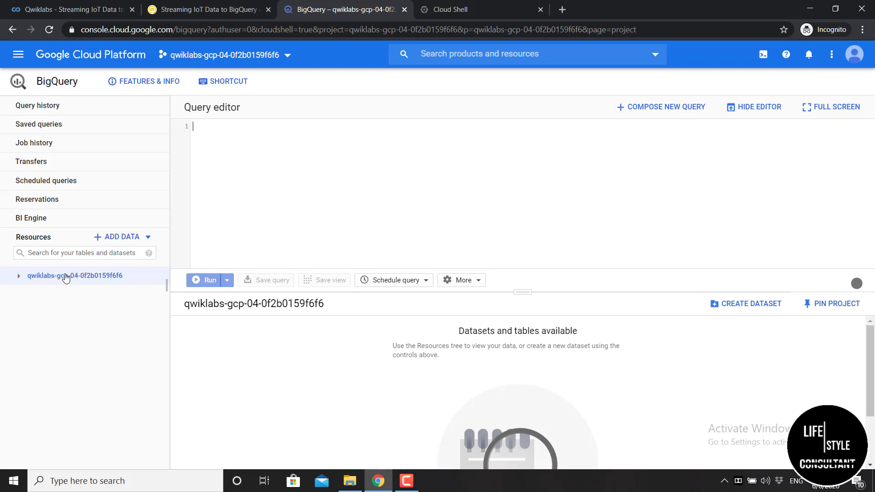
{"action": "left_click", "coordinate": [19, 276]}
{"action": "left_click", "coordinate": [20, 276]}
{"action": "left_click", "coordinate": [21, 276]}
{"action": "left_click", "coordinate": [112, 299]}
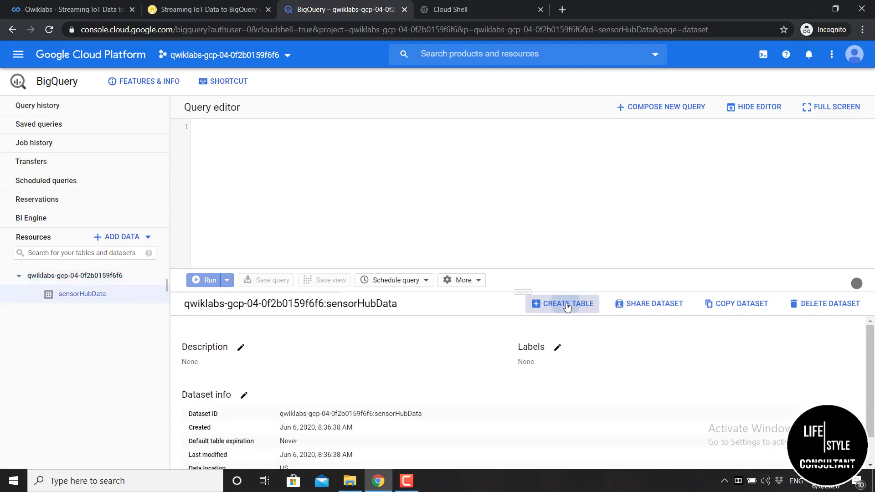
Step: Start creating a table in the sensorHubData dataset with Empty table as its source
{"action": "left_click", "coordinate": [565, 305]}
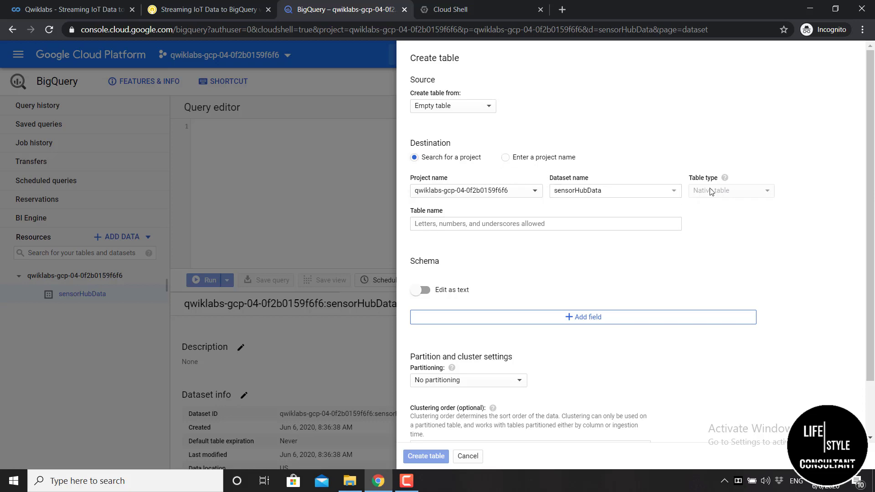
{"action": "left_click", "coordinate": [459, 107]}
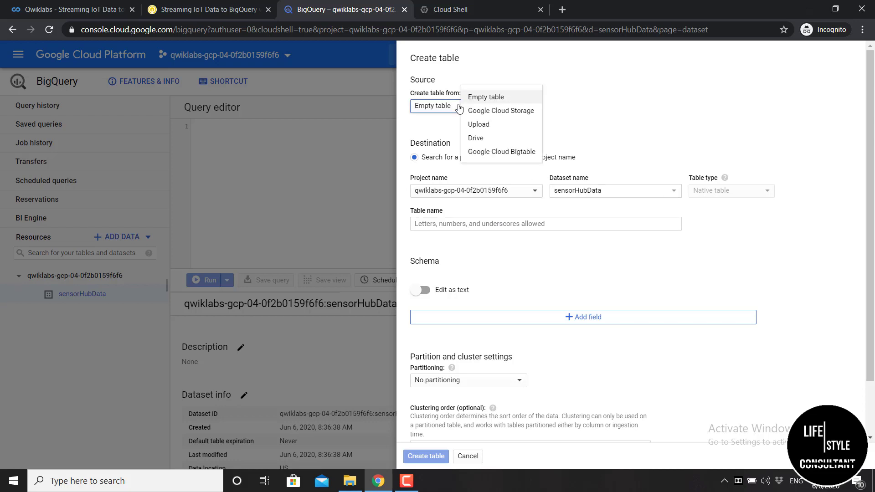
{"action": "left_click", "coordinate": [480, 111]}
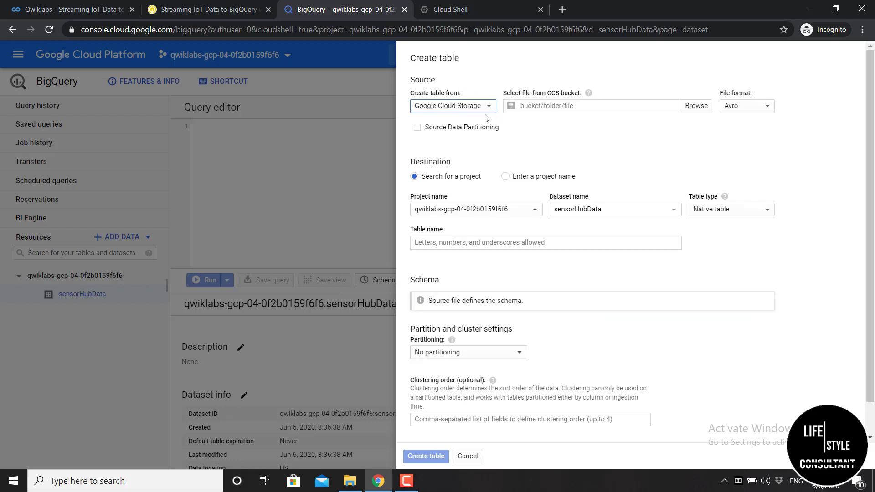
{"action": "left_click", "coordinate": [472, 109]}
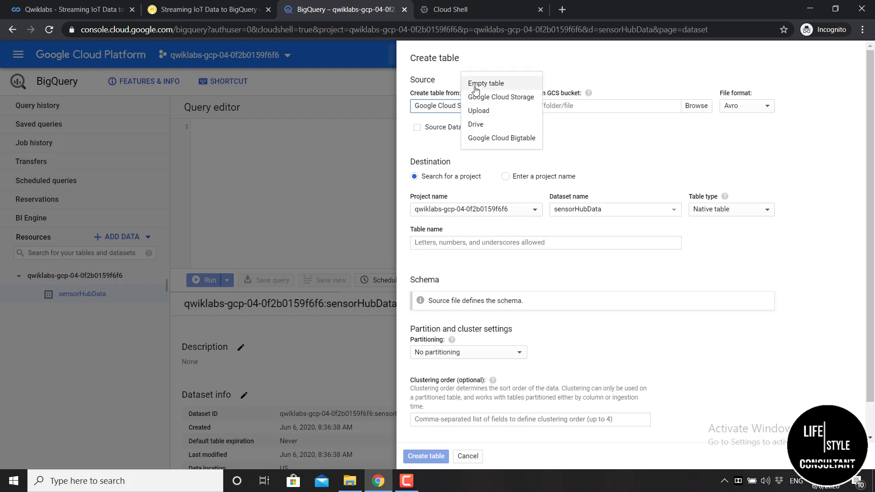
{"action": "left_click", "coordinate": [475, 85]}
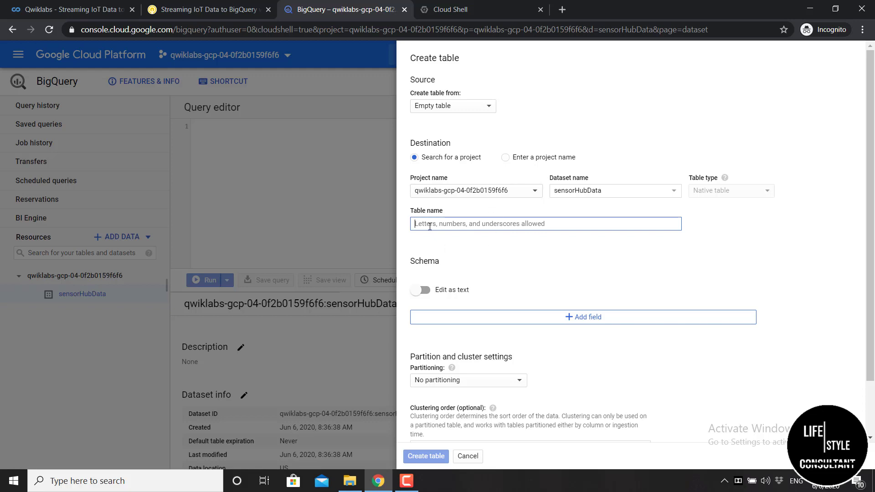
{"action": "type", "text": "Se"}
{"action": "key", "text": "BackSpace"}
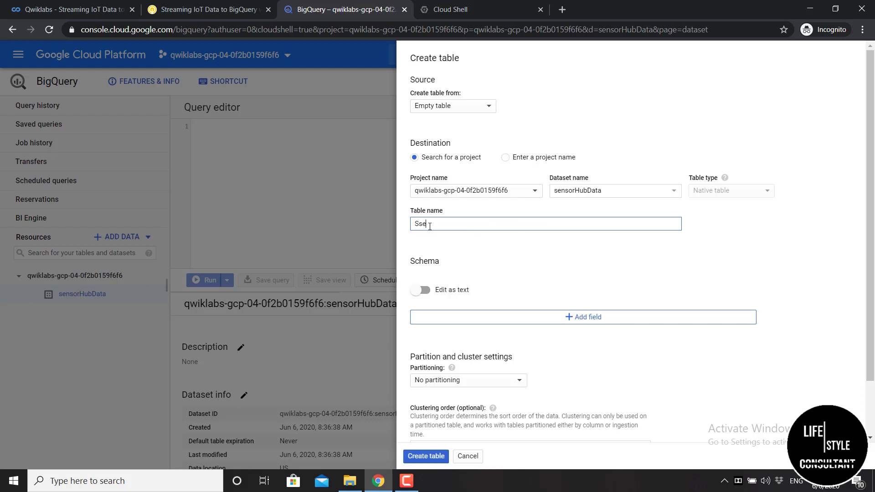
{"action": "type", "text": "sensorData"}
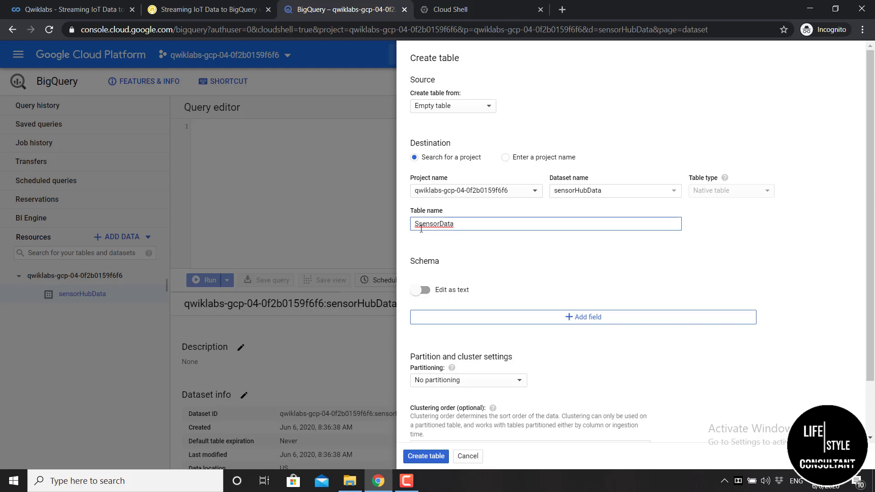
{"action": "left_click", "coordinate": [417, 227]}
{"action": "key", "text": "BackSpace"}
{"action": "left_click", "coordinate": [457, 241]}
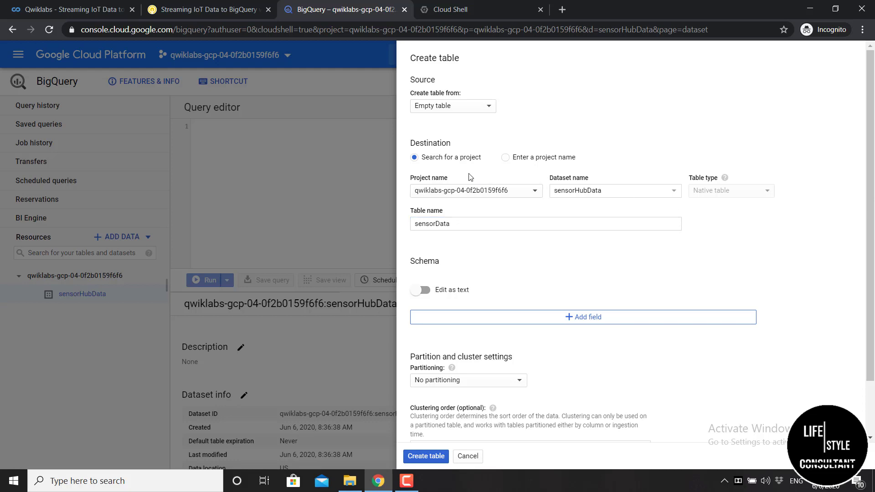
{"action": "left_click", "coordinate": [505, 158]}
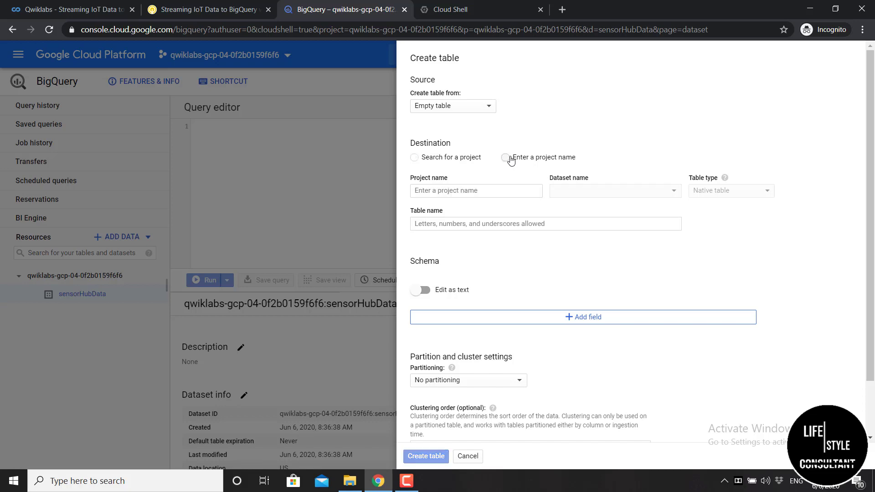
{"action": "left_click", "coordinate": [414, 158]}
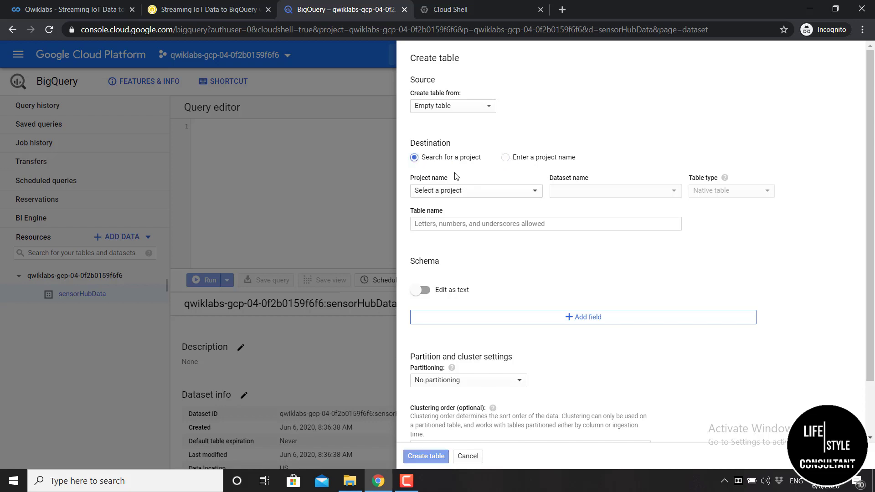
{"action": "left_click", "coordinate": [487, 193]}
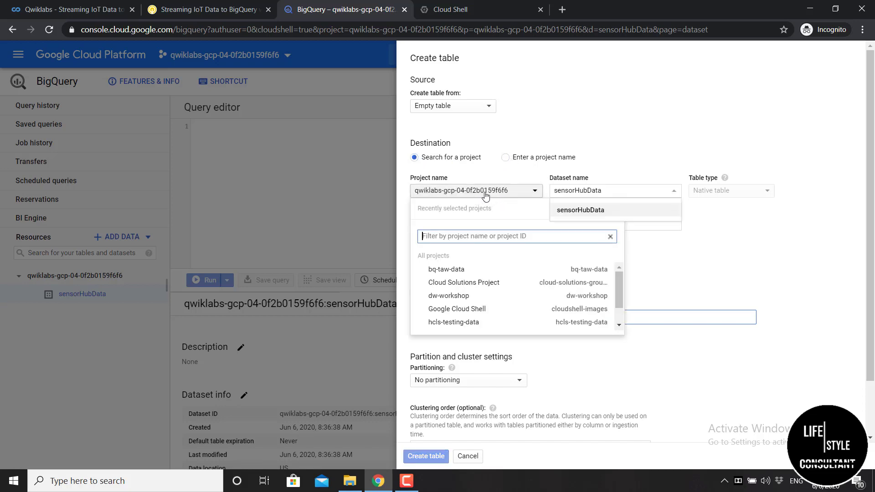
{"action": "left_click", "coordinate": [479, 179]}
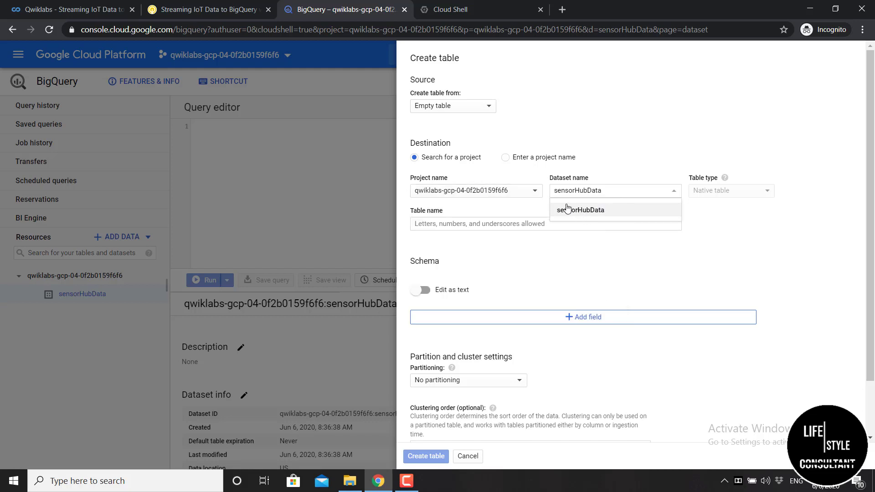
{"action": "left_click", "coordinate": [567, 210]}
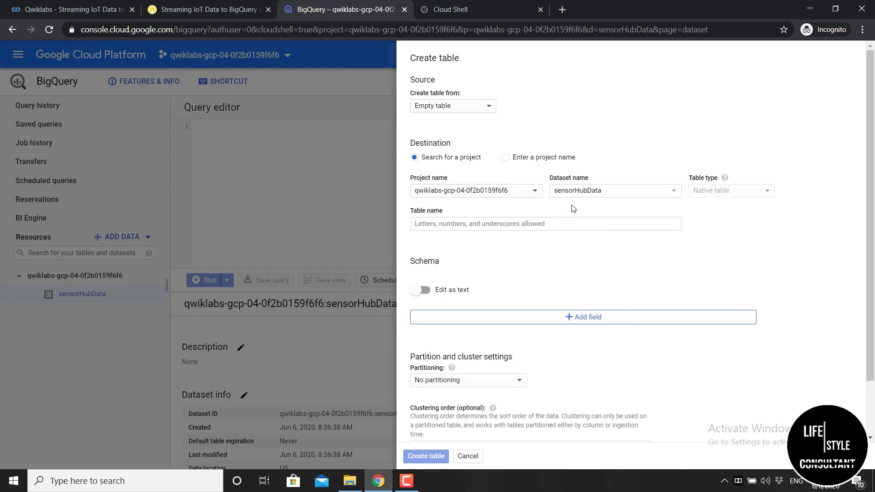
Step: Name the new table sensorData
{"action": "left_click", "coordinate": [472, 226]}
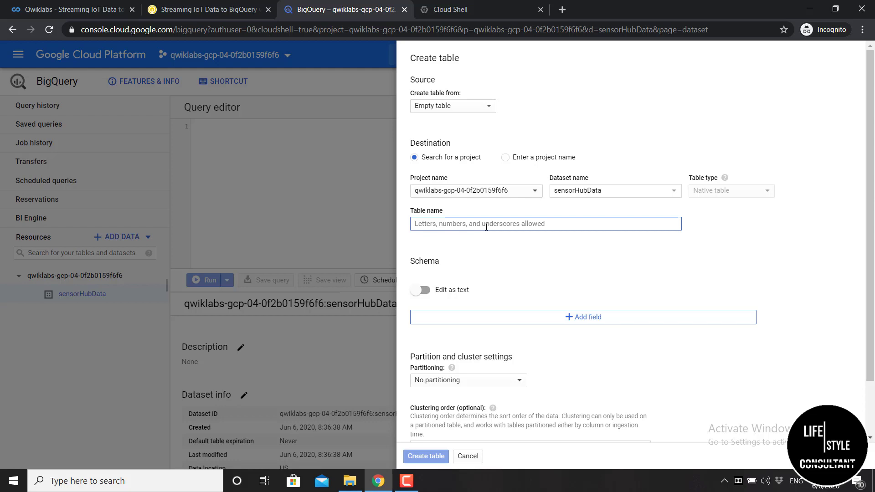
{"action": "type", "text": "sensor"}
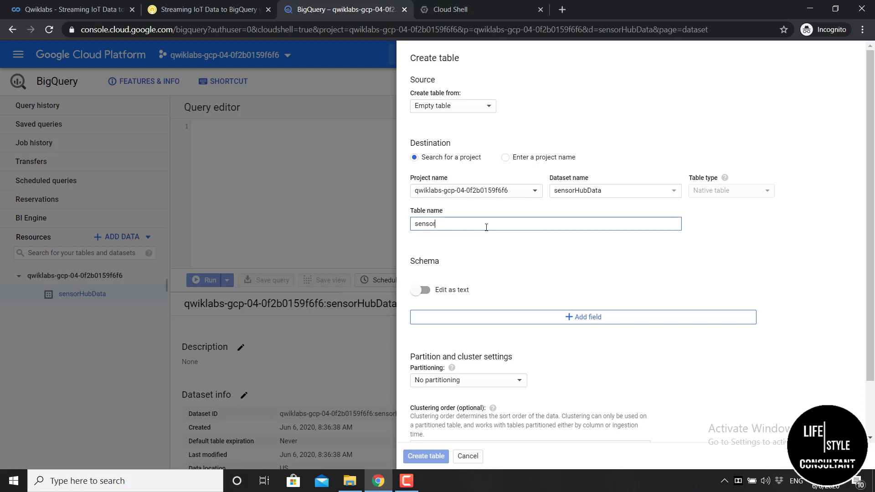
{"action": "type", "text": "Data"}
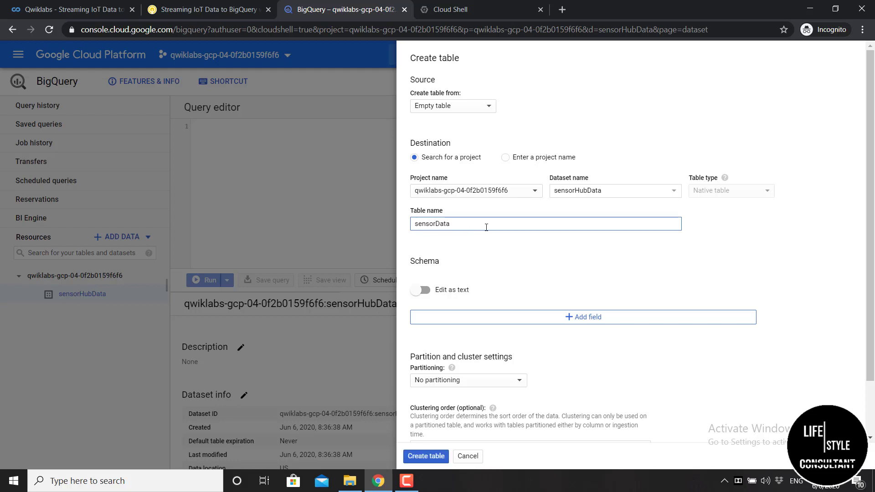
Step: Set the new table's source back to Empty table
{"action": "left_click", "coordinate": [508, 239]}
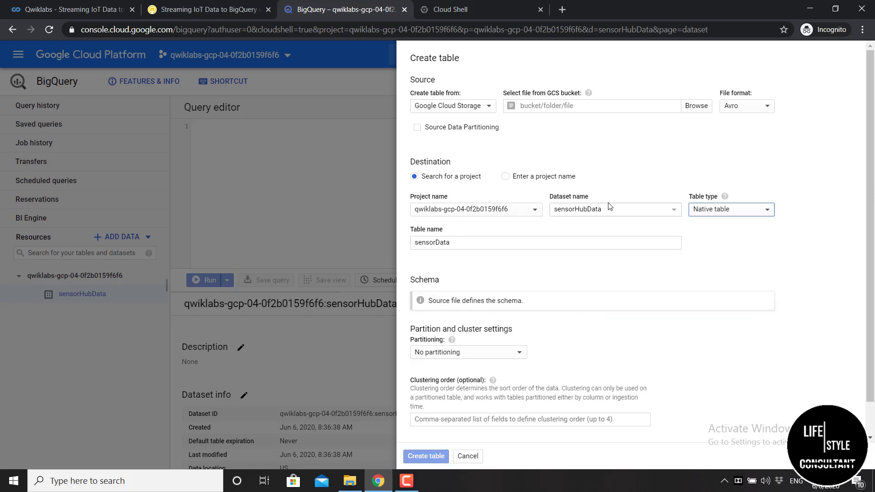
{"action": "left_click", "coordinate": [468, 107]}
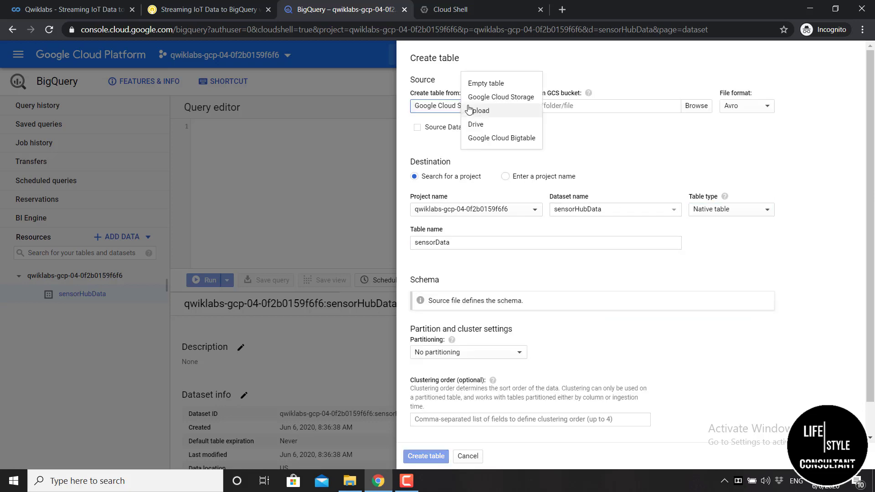
{"action": "left_click", "coordinate": [478, 83]}
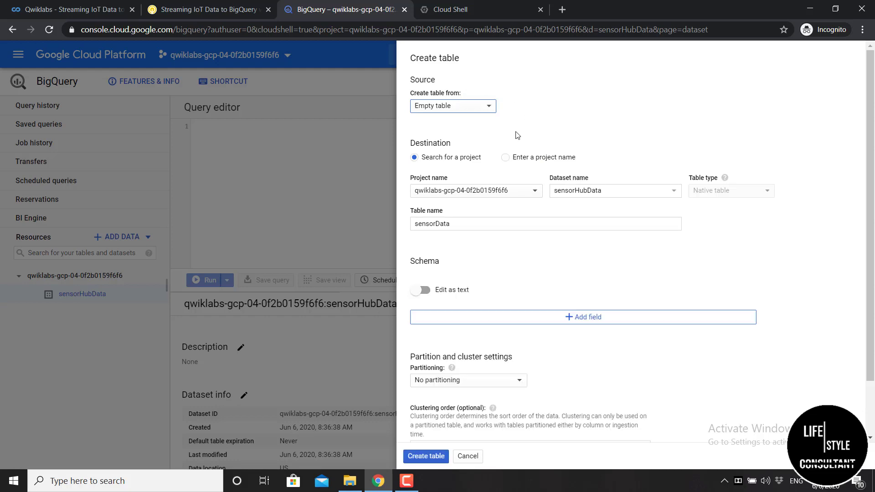
Step: Switch the new table's schema definition to text editing
{"action": "scroll", "coordinate": [517, 130], "scroll_direction": "down", "scroll_amount": 2}
{"action": "scroll", "coordinate": [517, 132], "scroll_direction": "up", "scroll_amount": 2}
{"action": "left_click", "coordinate": [427, 289]}
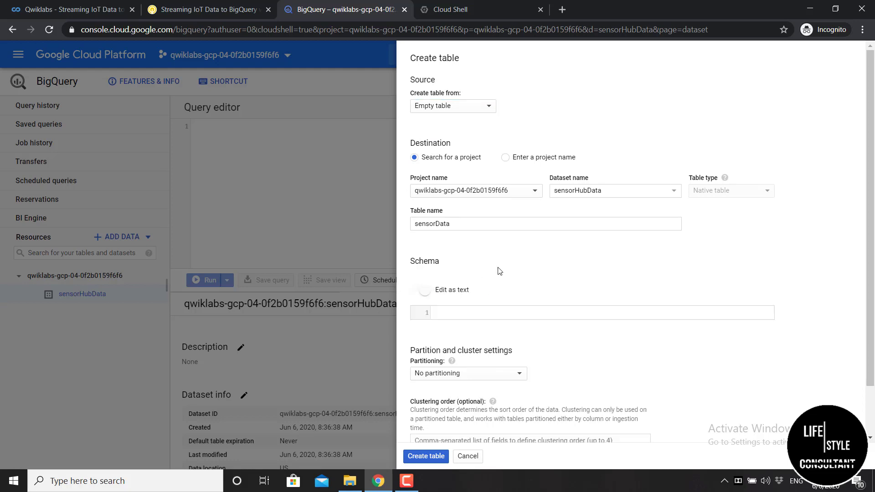
Step: Switch to the lab instructions and copy the BigQuery table schema text given in Task 4
{"action": "left_click", "coordinate": [220, 12]}
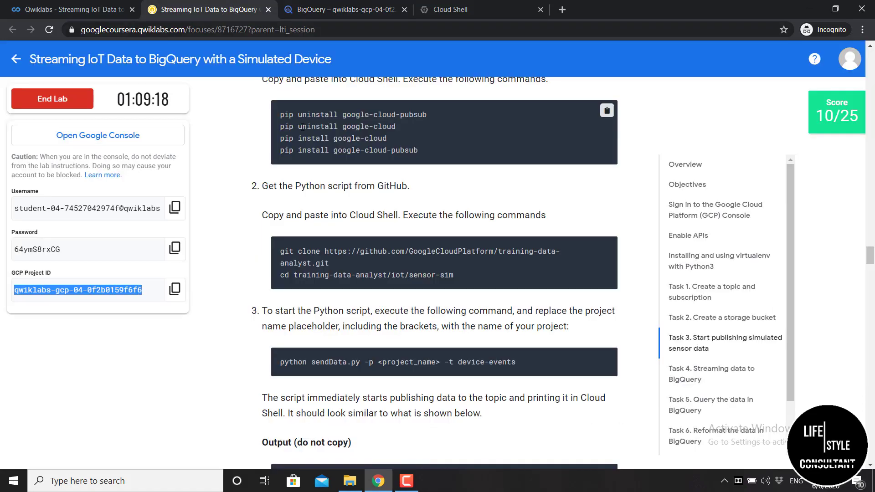
{"action": "scroll", "coordinate": [296, 150], "scroll_direction": "down", "scroll_amount": 4}
{"action": "scroll", "coordinate": [298, 156], "scroll_direction": "down", "scroll_amount": 13}
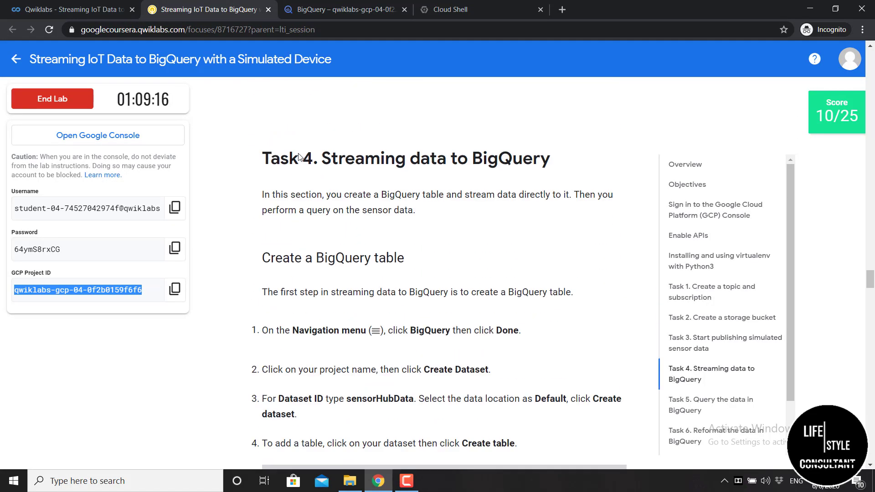
{"action": "scroll", "coordinate": [299, 156], "scroll_direction": "down", "scroll_amount": 1}
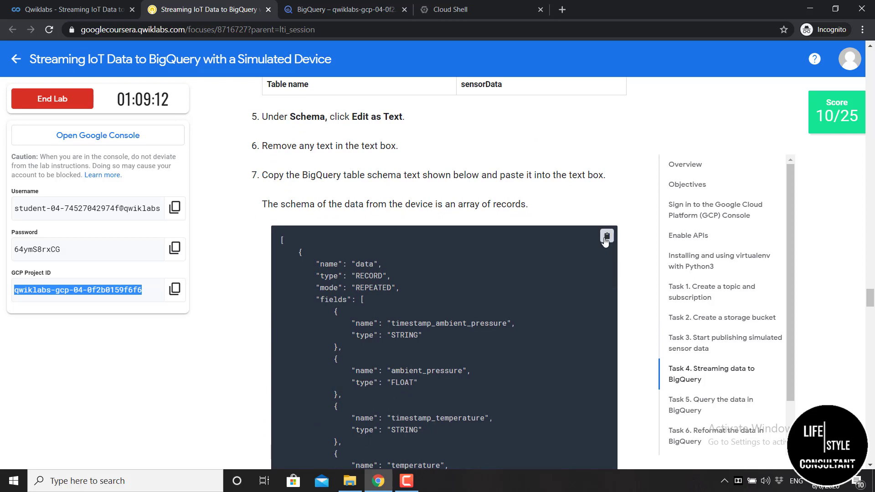
{"action": "left_click", "coordinate": [606, 235]}
{"action": "scroll", "coordinate": [287, 196], "scroll_direction": "up", "scroll_amount": 1}
{"action": "scroll", "coordinate": [288, 203], "scroll_direction": "down", "scroll_amount": 1}
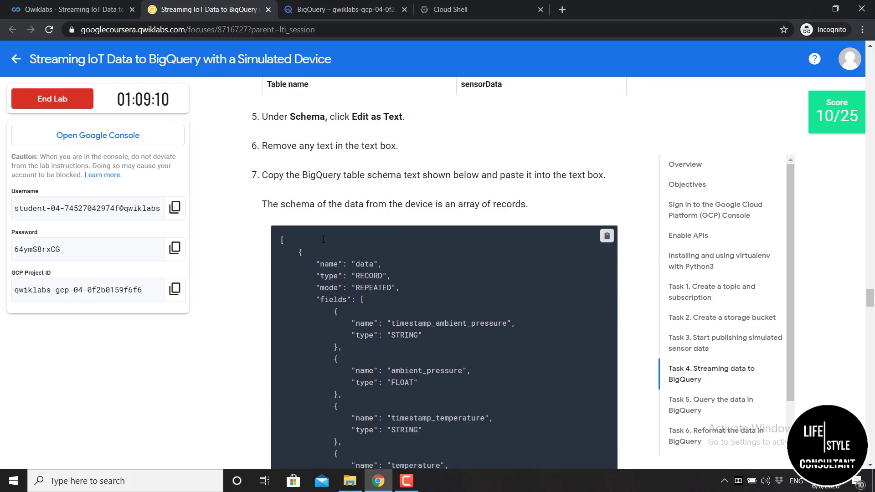
{"action": "scroll", "coordinate": [352, 258], "scroll_direction": "down", "scroll_amount": 2}
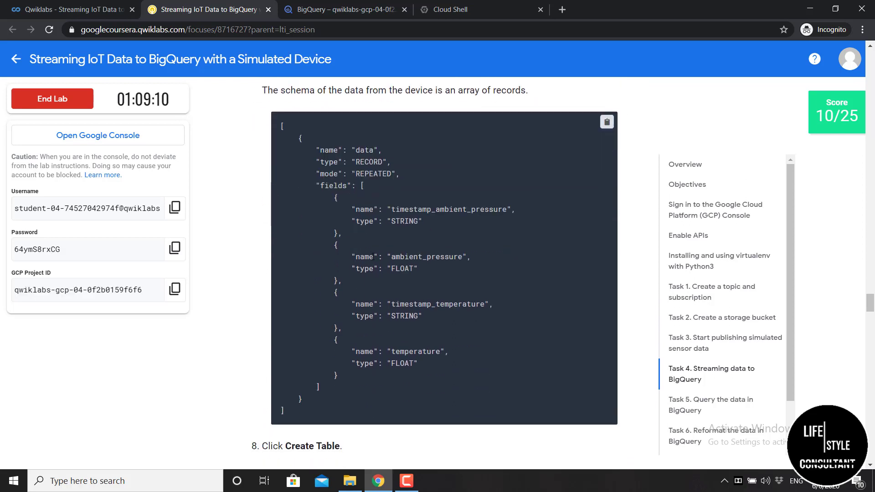
Step: Return to BigQuery, paste the copied JSON schema as the table's schema text and create the sensorData table without partitioning
{"action": "left_click", "coordinate": [461, 13]}
{"action": "left_click", "coordinate": [343, 8]}
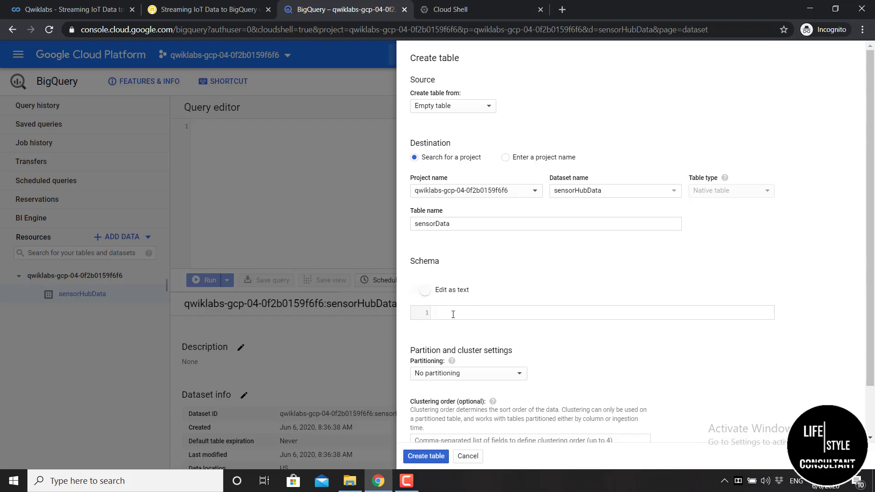
{"action": "key", "text": "ctrl+v"}
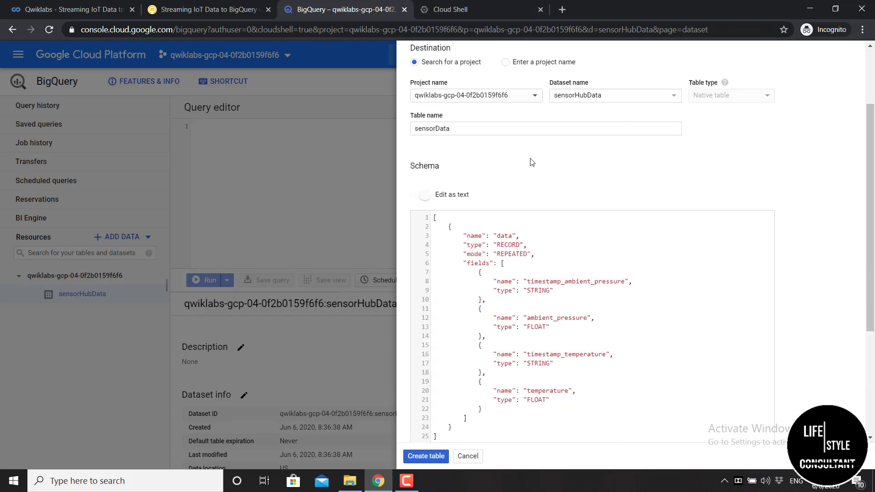
{"action": "scroll", "coordinate": [532, 163], "scroll_direction": "down", "scroll_amount": 4}
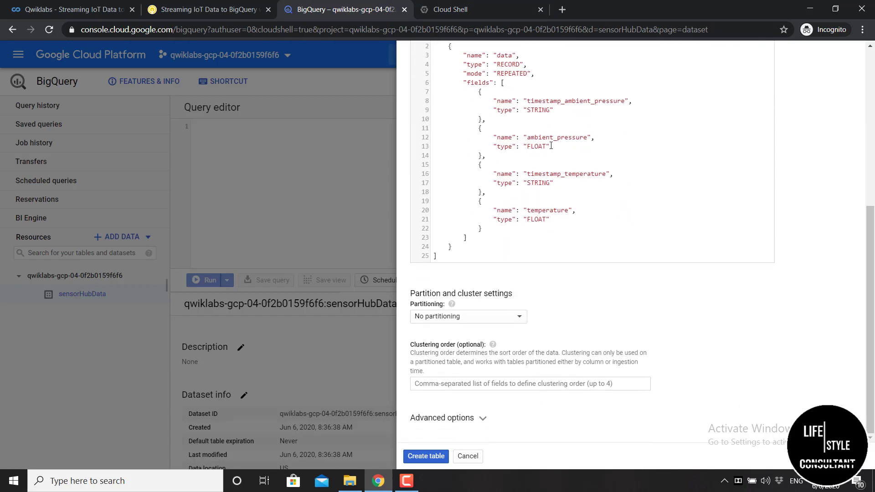
{"action": "scroll", "coordinate": [551, 146], "scroll_direction": "up", "scroll_amount": 6}
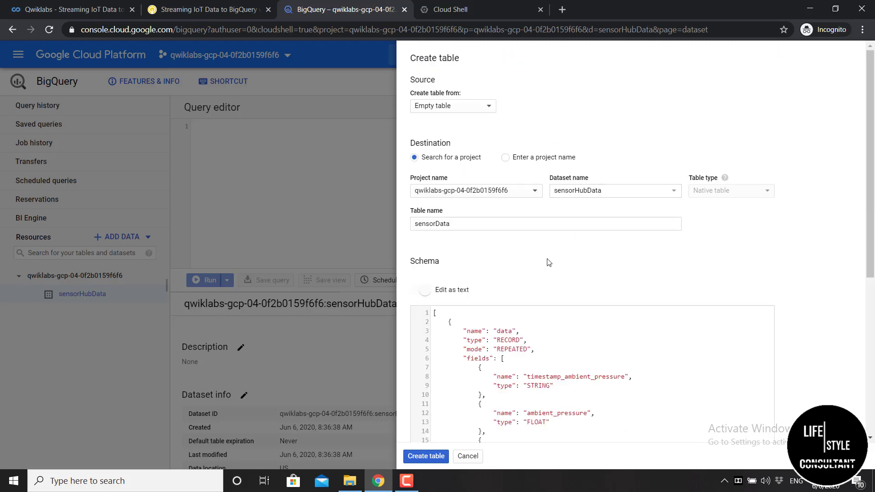
{"action": "scroll", "coordinate": [547, 259], "scroll_direction": "down", "scroll_amount": 5}
{"action": "scroll", "coordinate": [547, 259], "scroll_direction": "down", "scroll_amount": 1}
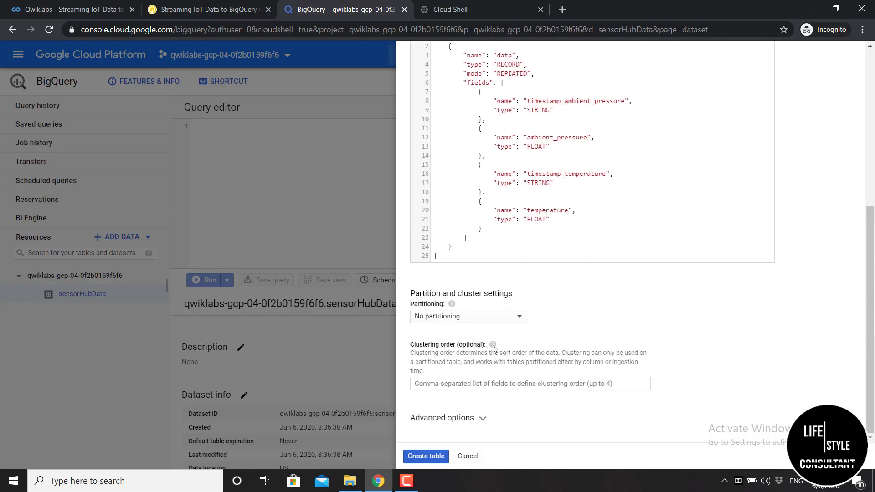
{"action": "left_click", "coordinate": [427, 457]}
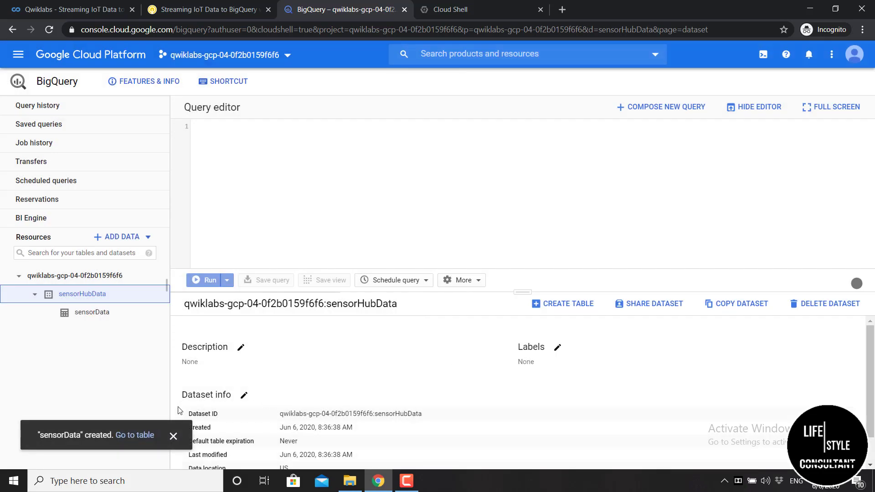
Step: Open the new sensorData table and review the fields of its schema
{"action": "left_click", "coordinate": [136, 435]}
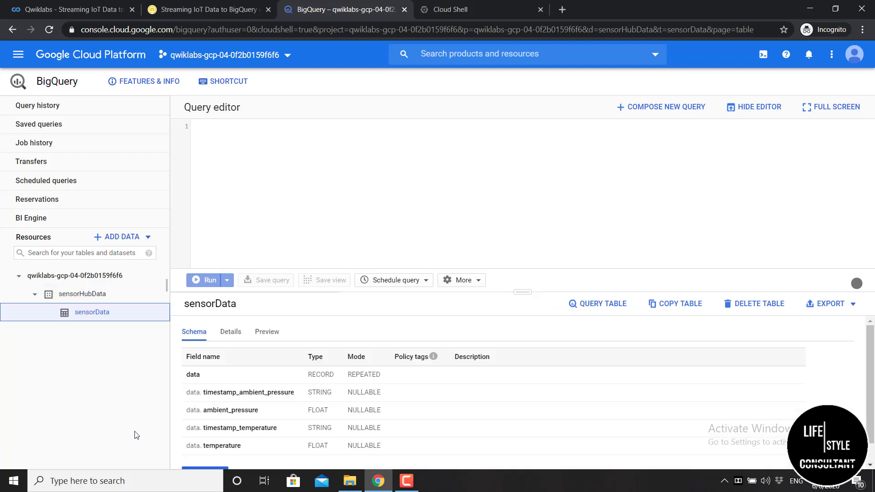
{"action": "scroll", "coordinate": [207, 428], "scroll_direction": "down", "scroll_amount": 1}
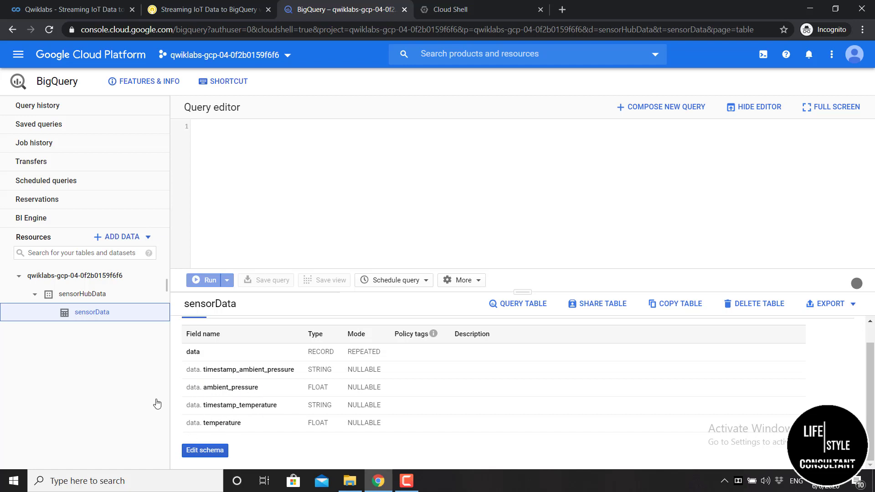
{"action": "left_click", "coordinate": [114, 320]}
{"action": "scroll", "coordinate": [226, 380], "scroll_direction": "up", "scroll_amount": 1}
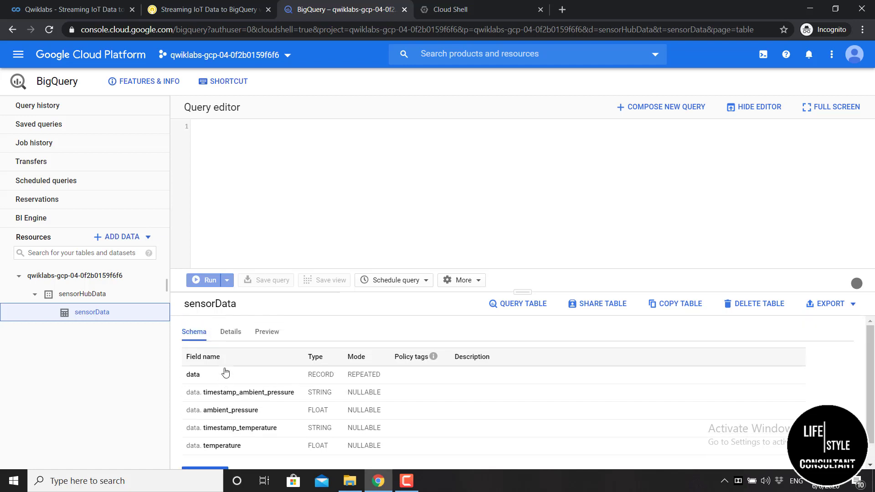
Step: Copy the full table ID from the details of the sensorData table
{"action": "left_click", "coordinate": [238, 336]}
{"action": "scroll", "coordinate": [290, 353], "scroll_direction": "down", "scroll_amount": 2}
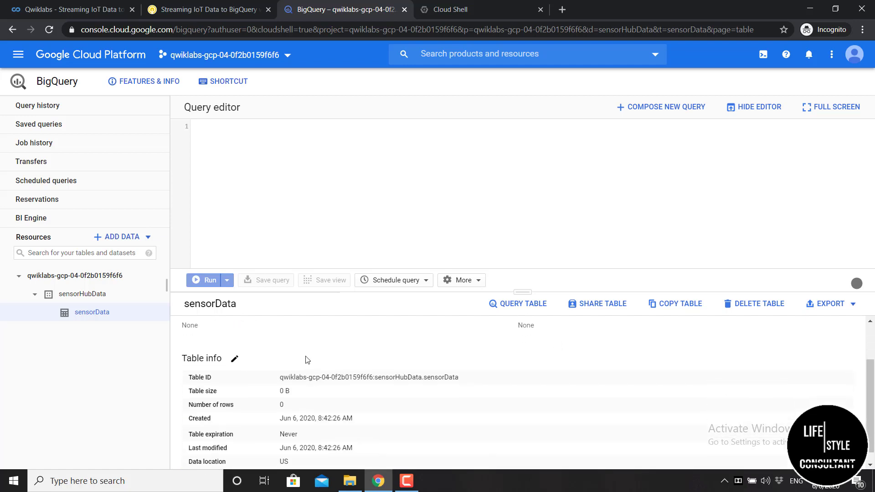
{"action": "scroll", "coordinate": [307, 360], "scroll_direction": "down", "scroll_amount": 1}
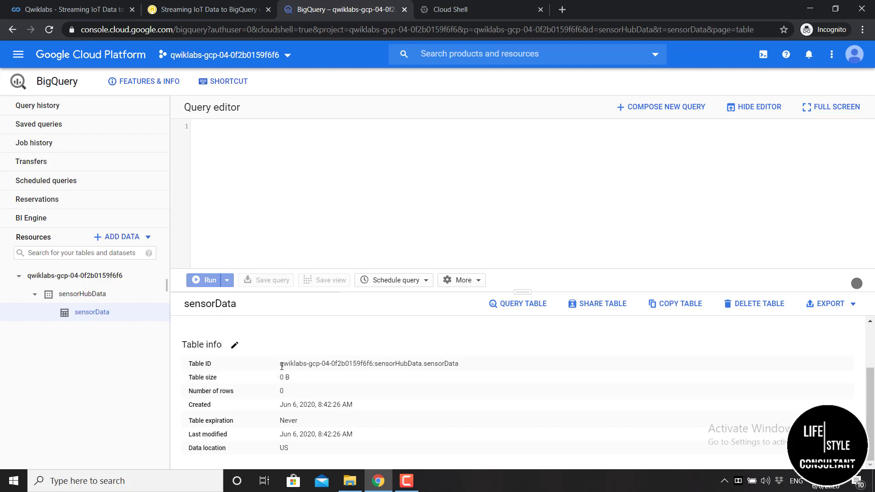
{"action": "left_click_drag", "start_coordinate": [280, 365], "coordinate": [478, 370]}
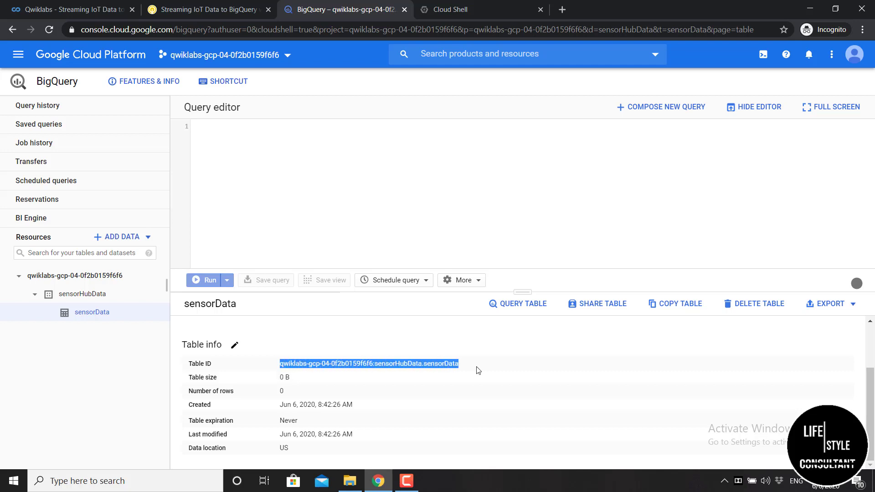
{"action": "right_click", "coordinate": [444, 364]}
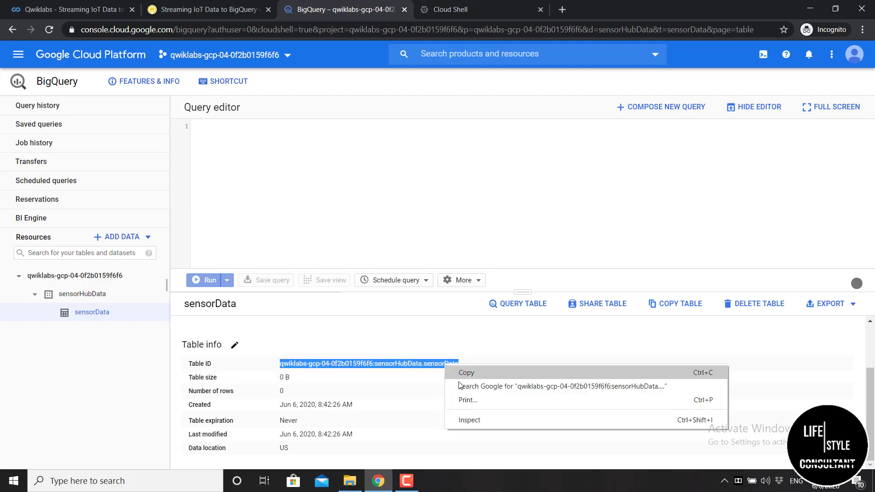
{"action": "left_click", "coordinate": [460, 373]}
{"action": "left_click", "coordinate": [465, 367]}
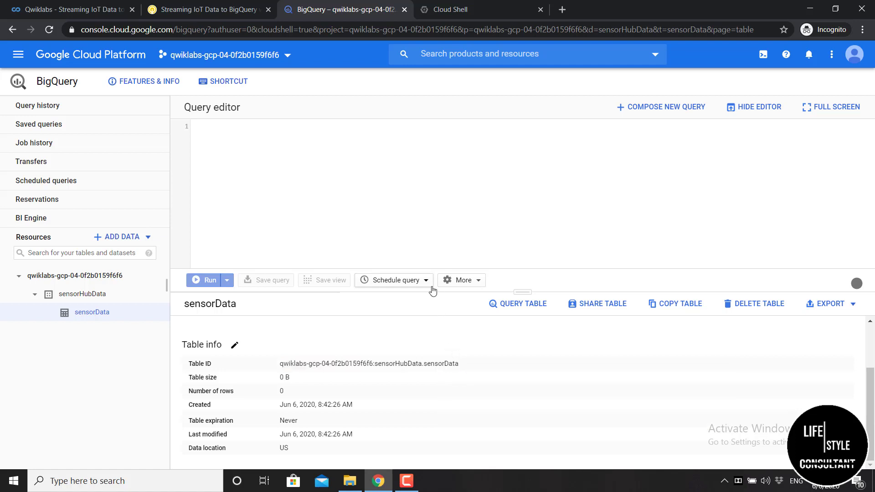
Step: Search the console for pub/sub, go to the Pub/Sub topics and open the device-events topic
{"action": "left_click", "coordinate": [496, 55]}
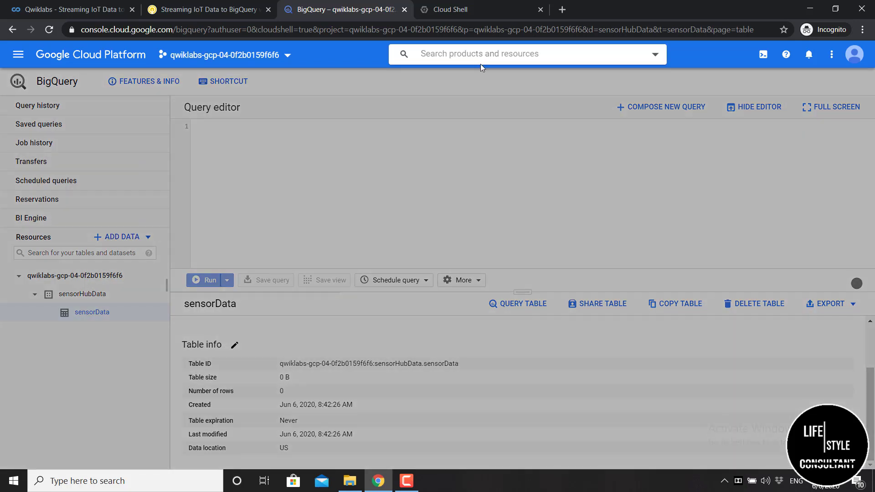
{"action": "type", "text": "pub"}
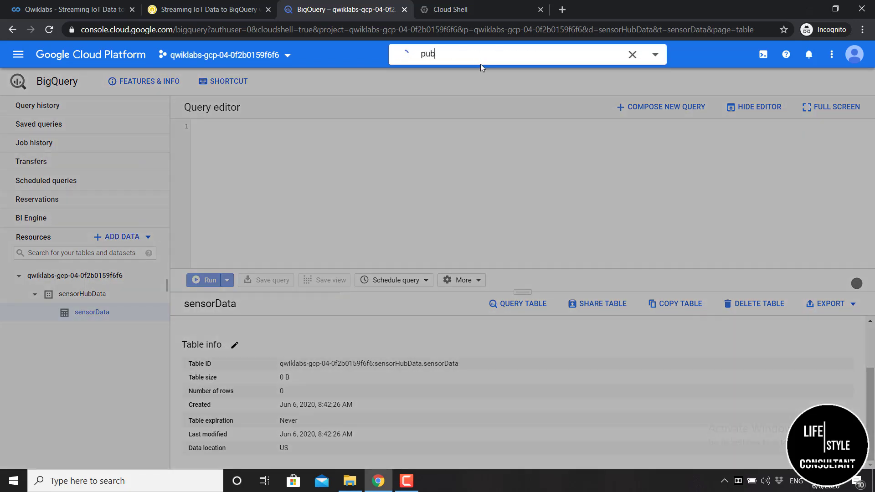
{"action": "type", "text": "/sub"}
{"action": "left_click", "coordinate": [474, 98]}
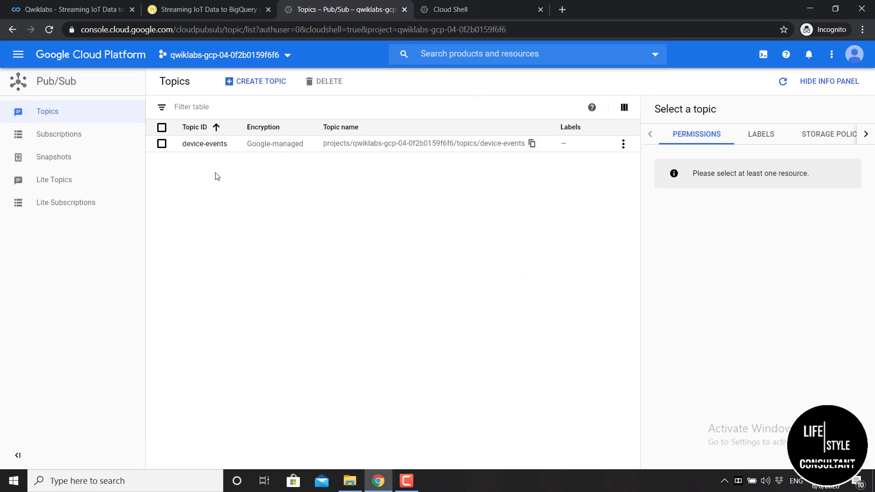
{"action": "left_click", "coordinate": [212, 148]}
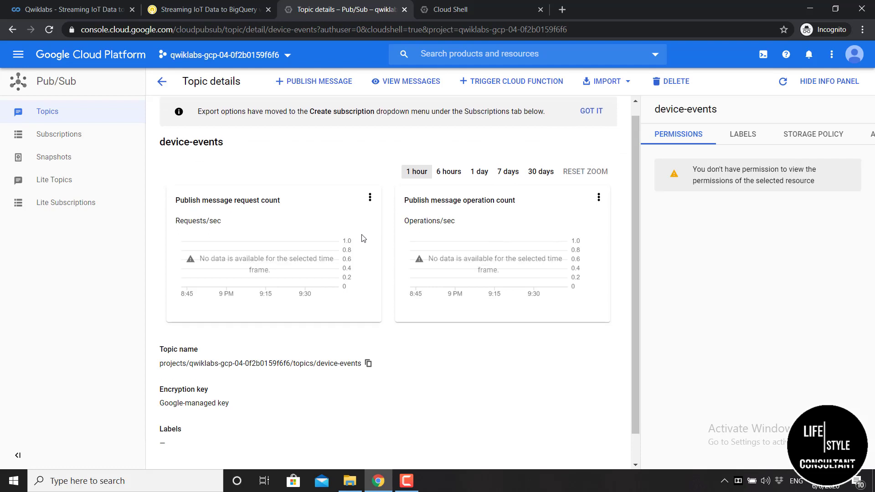
Step: Start an Export to BigQuery subscription for the device-events topic, opening the Dataflow job template form
{"action": "scroll", "coordinate": [363, 237], "scroll_direction": "down", "scroll_amount": 1}
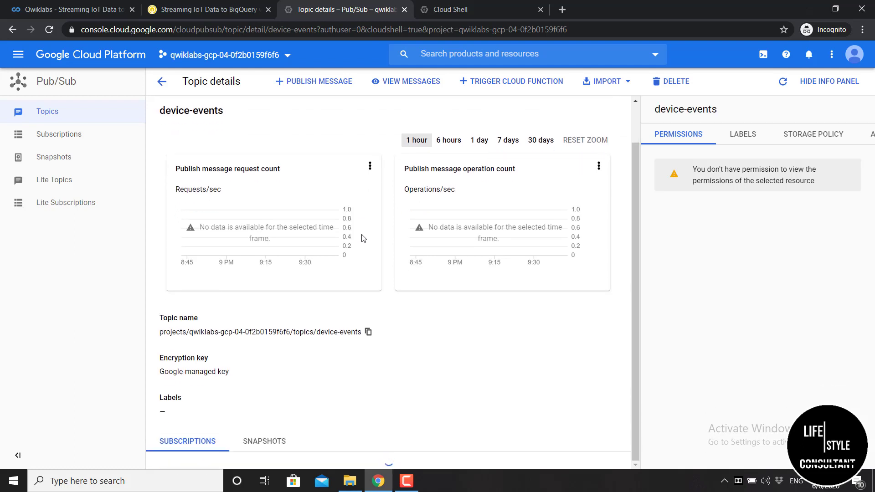
{"action": "scroll", "coordinate": [337, 272], "scroll_direction": "down", "scroll_amount": 3}
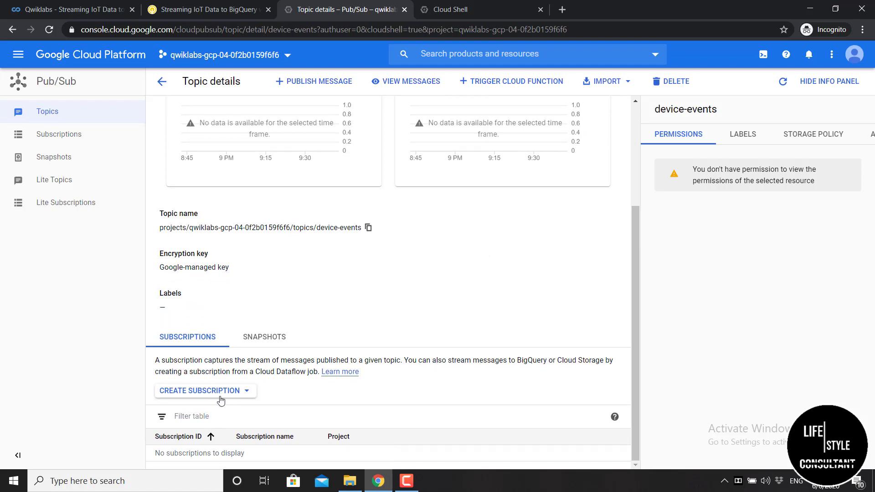
{"action": "left_click", "coordinate": [240, 395]}
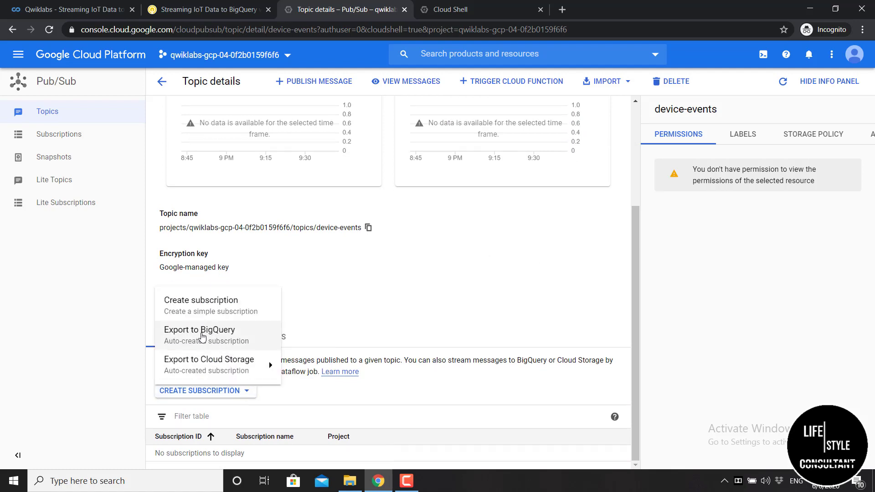
{"action": "left_click", "coordinate": [202, 332]}
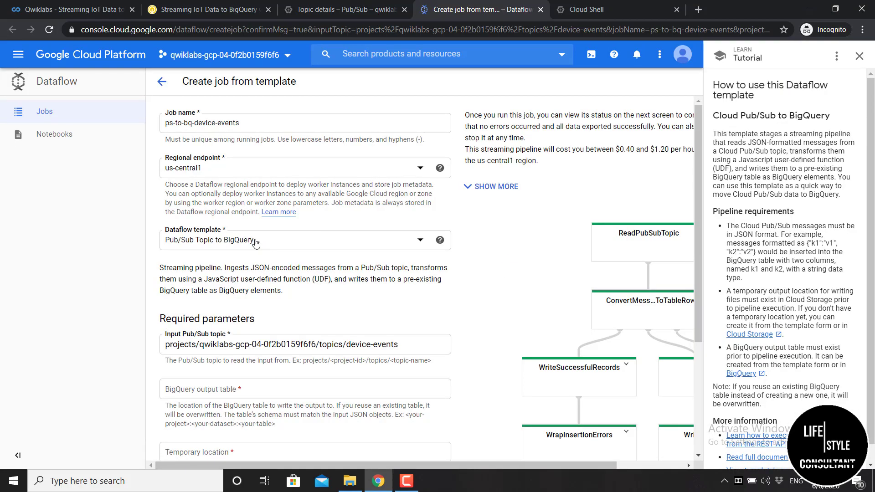
Step: Set the job's BigQuery output table to the copied table ID qwiklabs-gcp-04-0f2b0159f6f6:sensorHubData.sensorData
{"action": "scroll", "coordinate": [255, 242], "scroll_direction": "down", "scroll_amount": 2}
{"action": "scroll", "coordinate": [195, 246], "scroll_direction": "up", "scroll_amount": 2}
{"action": "scroll", "coordinate": [243, 248], "scroll_direction": "down", "scroll_amount": 2}
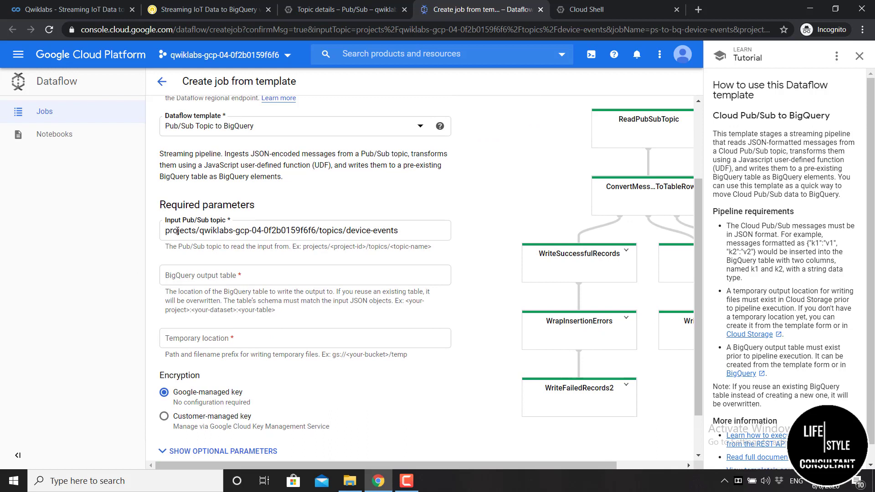
{"action": "left_click_drag", "start_coordinate": [407, 230], "coordinate": [165, 233]}
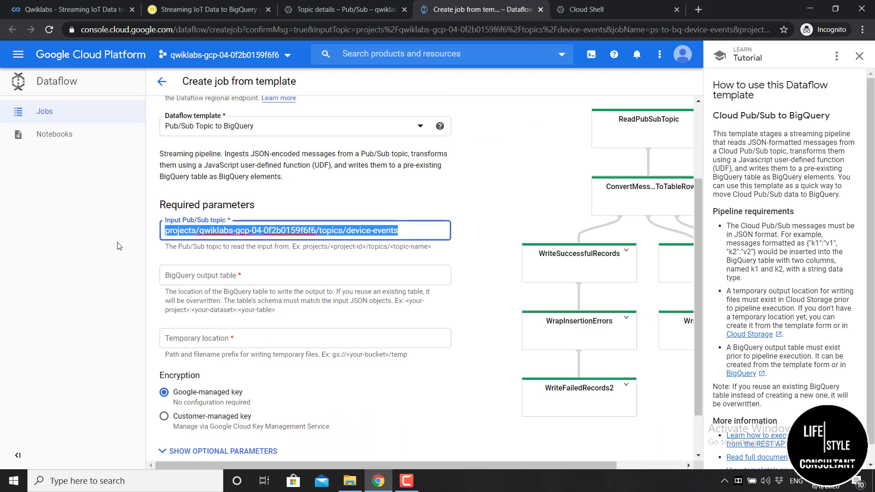
{"action": "left_click", "coordinate": [203, 256]}
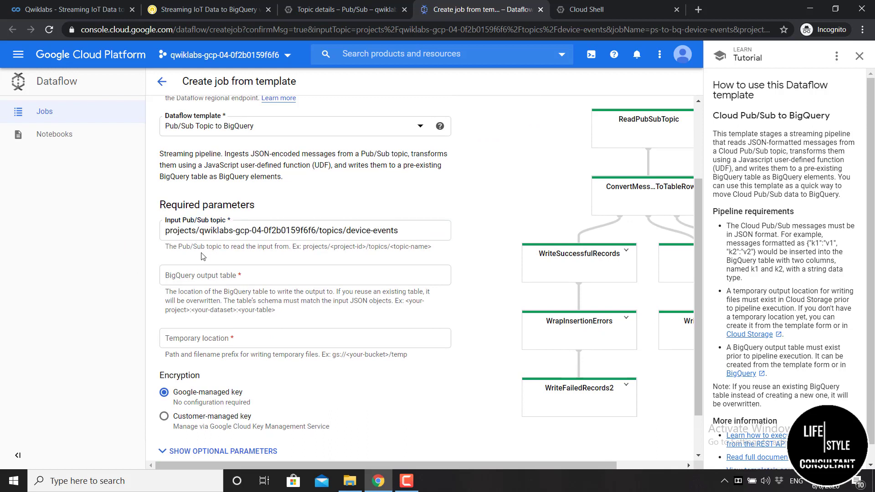
{"action": "left_click", "coordinate": [195, 278]}
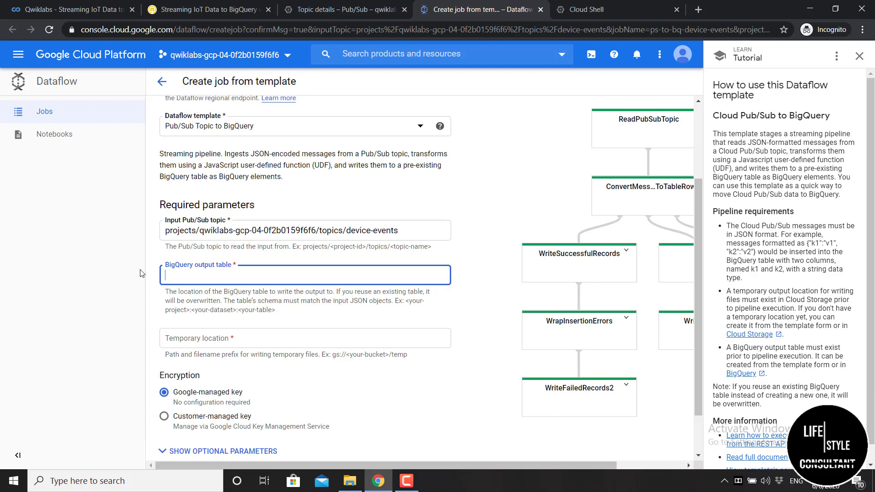
{"action": "left_click", "coordinate": [170, 267]}
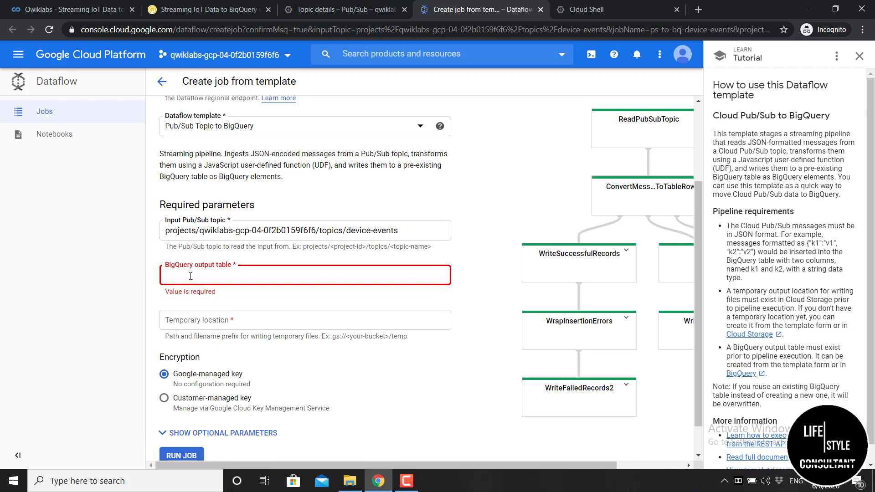
{"action": "key", "text": "ctrl+v"}
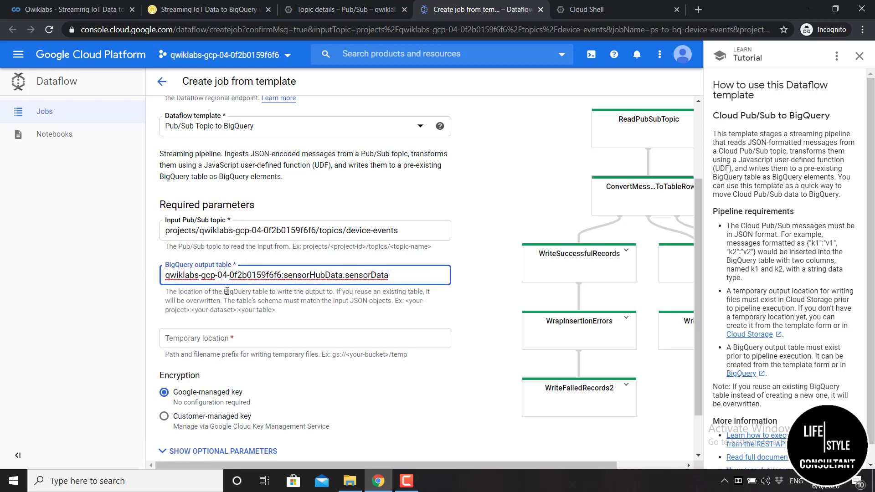
{"action": "left_click", "coordinate": [251, 291]}
Step: Start the temporary location with gs://, copy the GCP Project ID from the lab page and return to the Dataflow job form
{"action": "scroll", "coordinate": [212, 308], "scroll_direction": "down", "scroll_amount": 2}
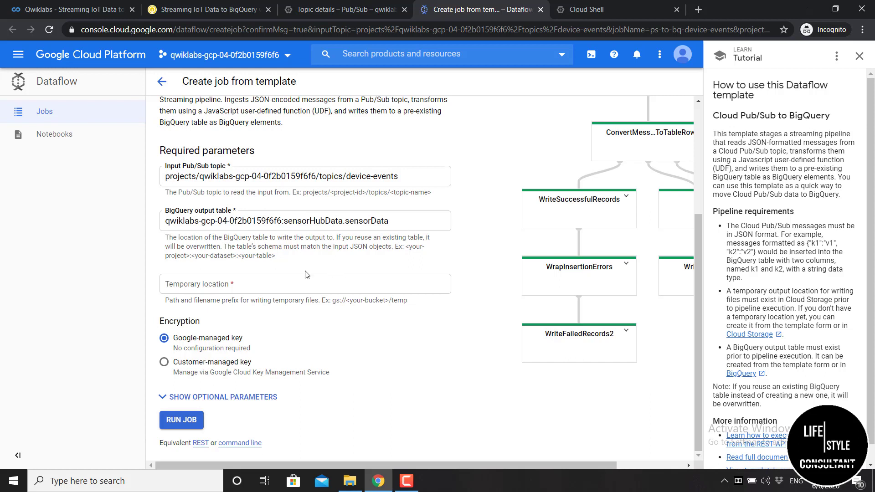
{"action": "left_click", "coordinate": [201, 284]}
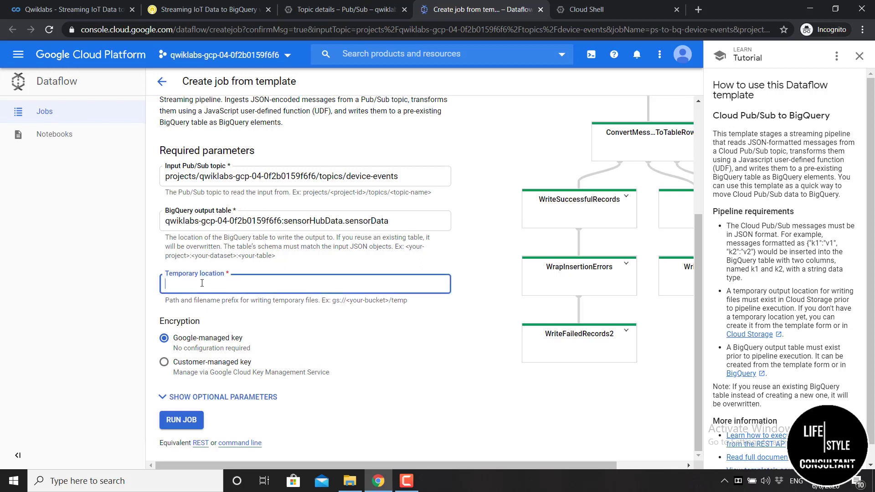
{"action": "type", "text": "gs://"}
{"action": "left_click", "coordinate": [190, 14]}
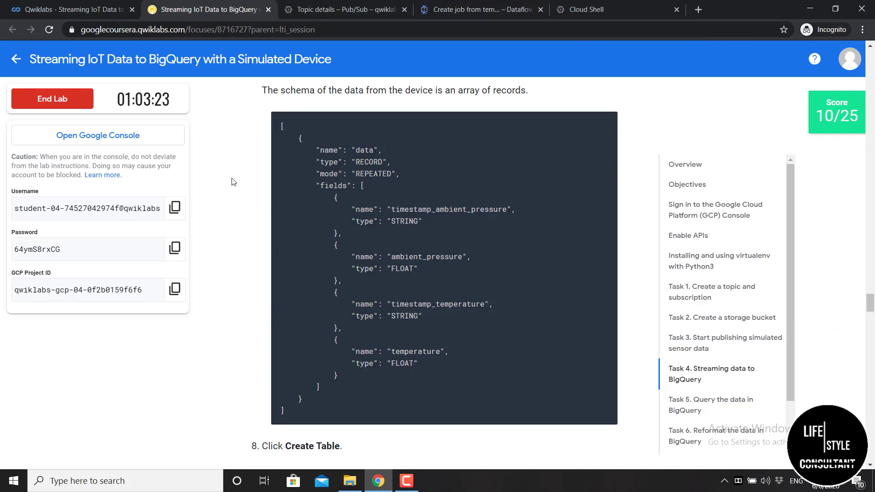
{"action": "left_click", "coordinate": [174, 289]}
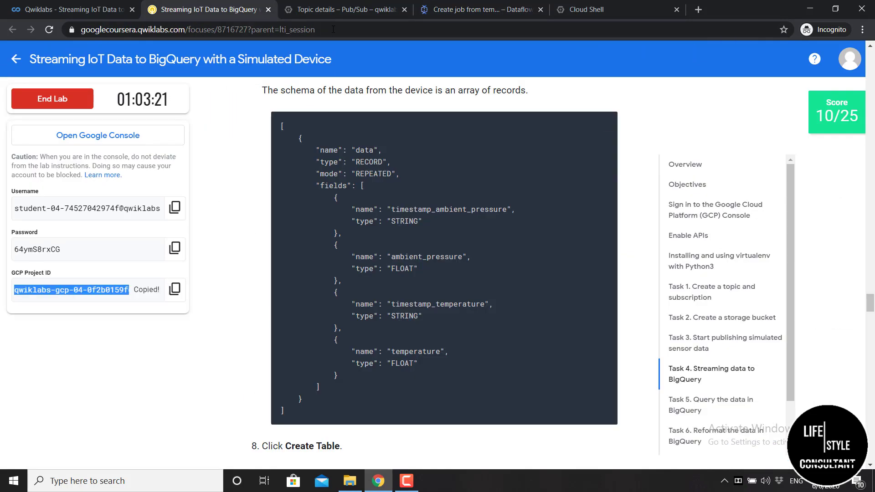
{"action": "left_click", "coordinate": [338, 9]}
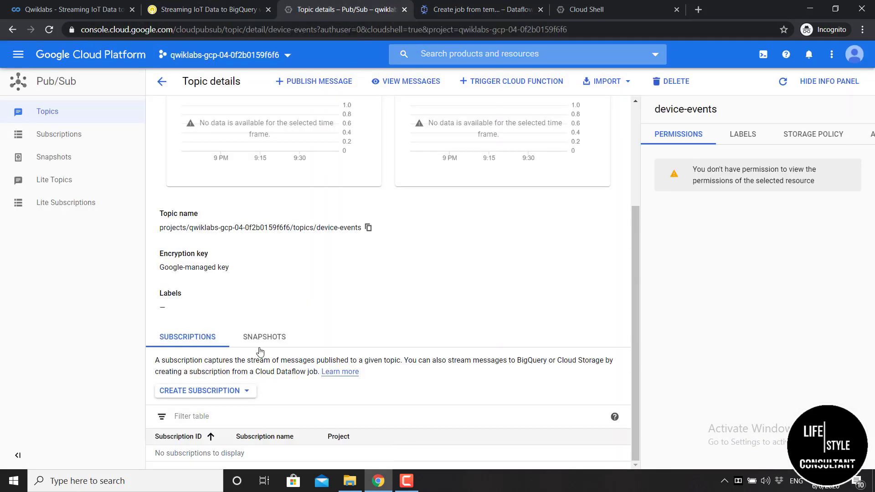
{"action": "left_click", "coordinate": [451, 10]}
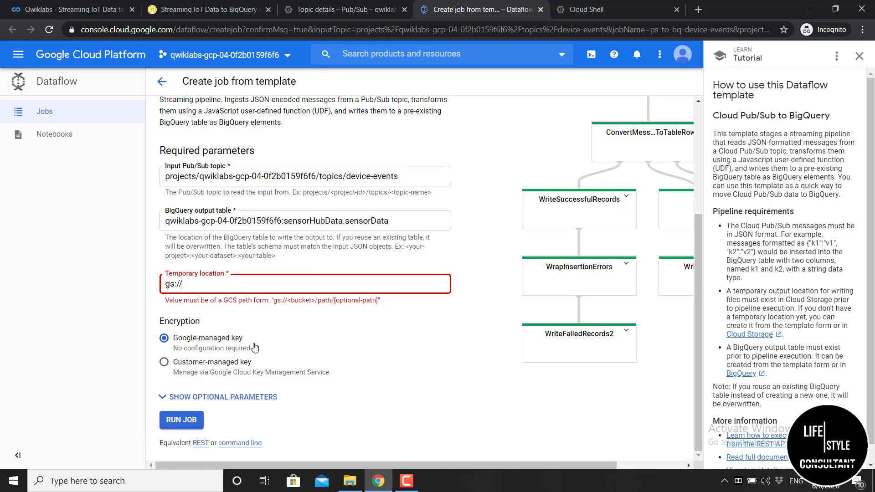
Step: Complete the temporary location as gs://qwiklabs-gcp-04-0f2b0159f6f6/tmp
{"action": "left_click", "coordinate": [222, 289]}
{"action": "type", "text": "gs://v"}
{"action": "key", "text": "BackSpace"}
{"action": "key", "text": "BackSpace"}
{"action": "key", "text": "BackSpace"}
{"action": "key", "text": "ctrl+v"}
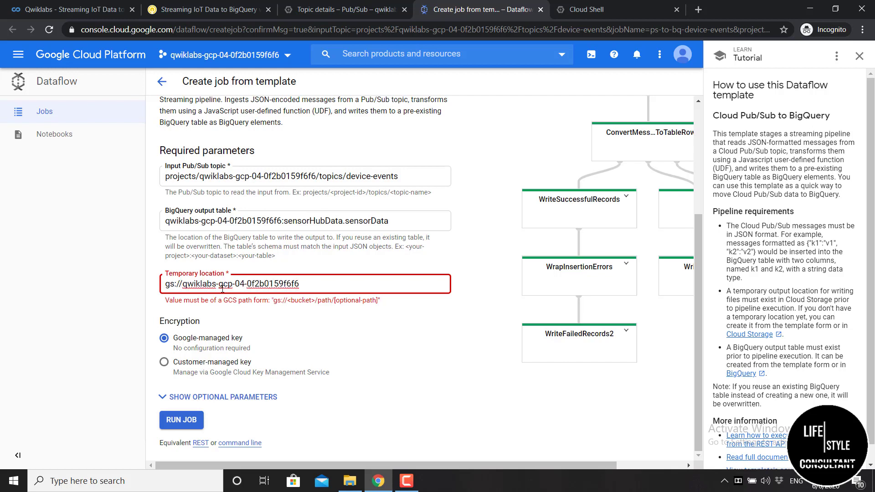
{"action": "type", "text": "/tmp"}
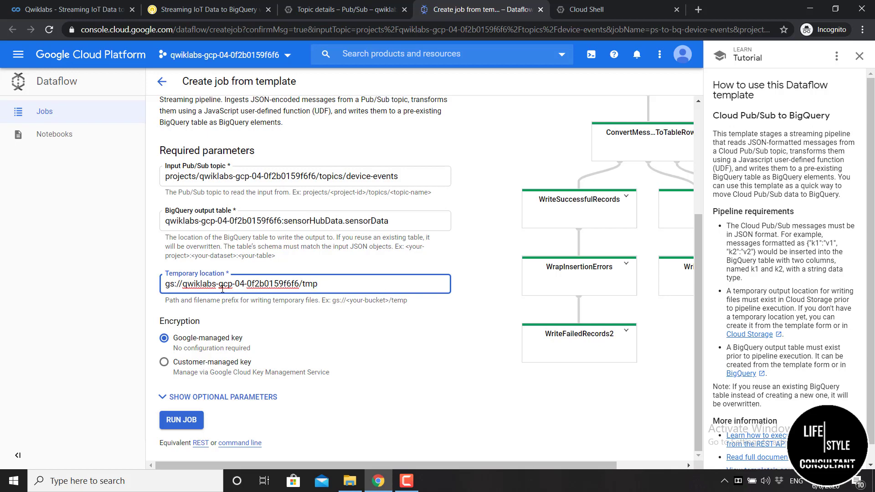
{"action": "left_click", "coordinate": [254, 320]}
Step: Run the Dataflow job with the entered parameters and open its job logs
{"action": "scroll", "coordinate": [225, 226], "scroll_direction": "up", "scroll_amount": 1}
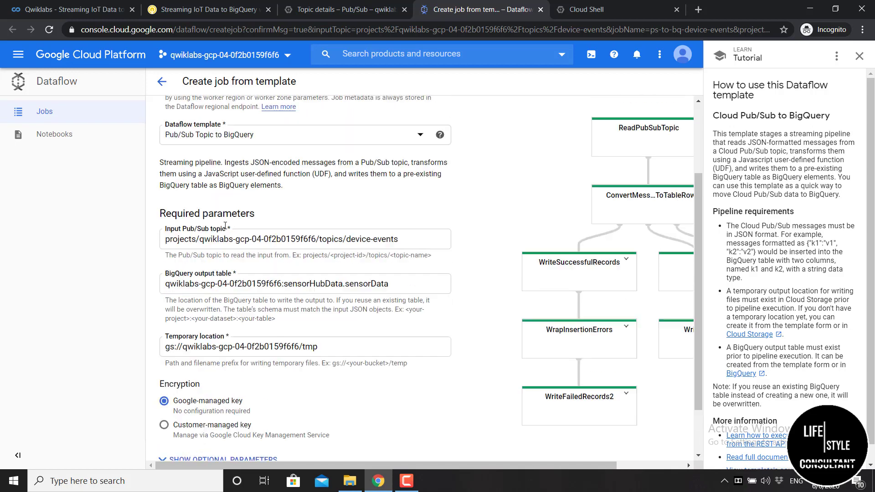
{"action": "scroll", "coordinate": [225, 226], "scroll_direction": "down", "scroll_amount": 1}
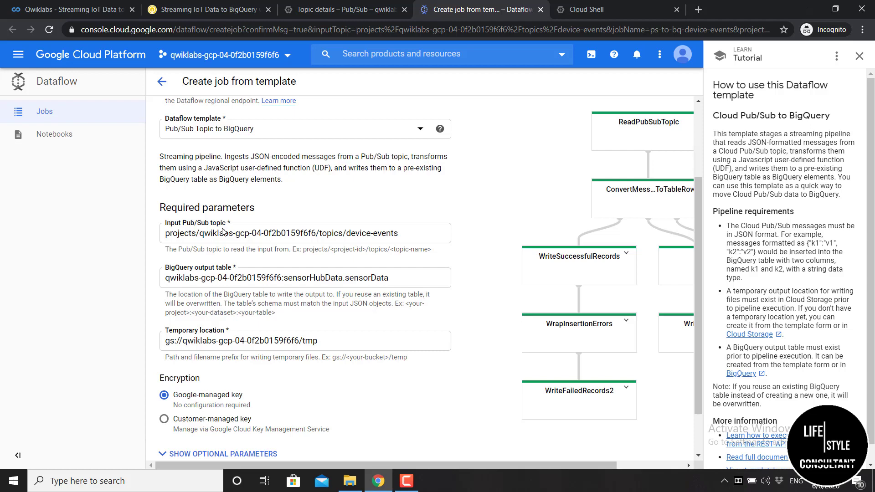
{"action": "scroll", "coordinate": [254, 228], "scroll_direction": "down", "scroll_amount": 2}
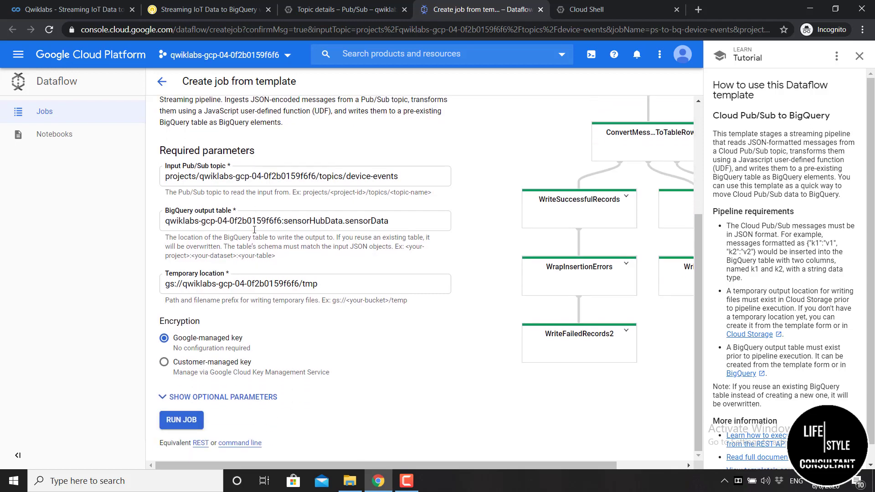
{"action": "left_click", "coordinate": [187, 422]}
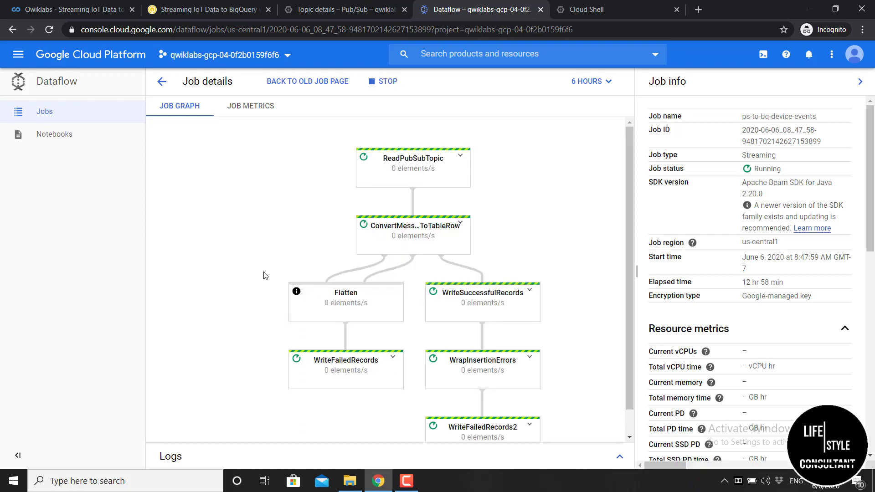
{"action": "scroll", "coordinate": [265, 276], "scroll_direction": "down", "scroll_amount": 1}
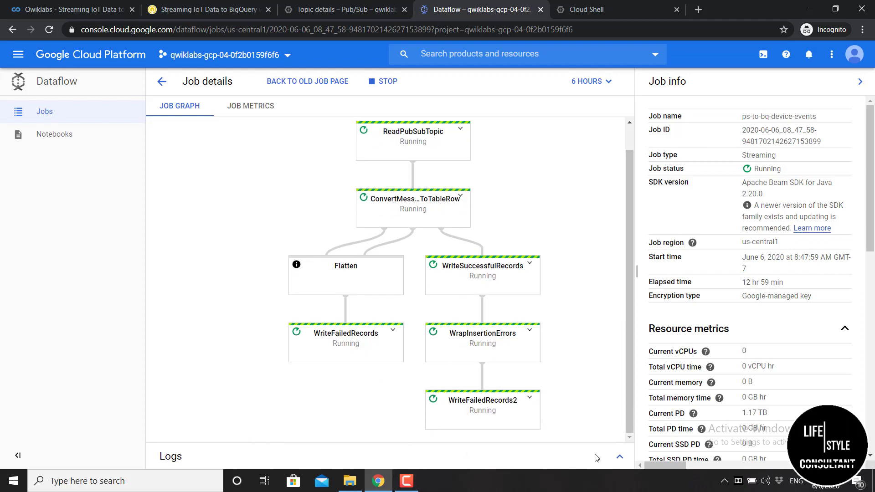
{"action": "left_click", "coordinate": [619, 457]}
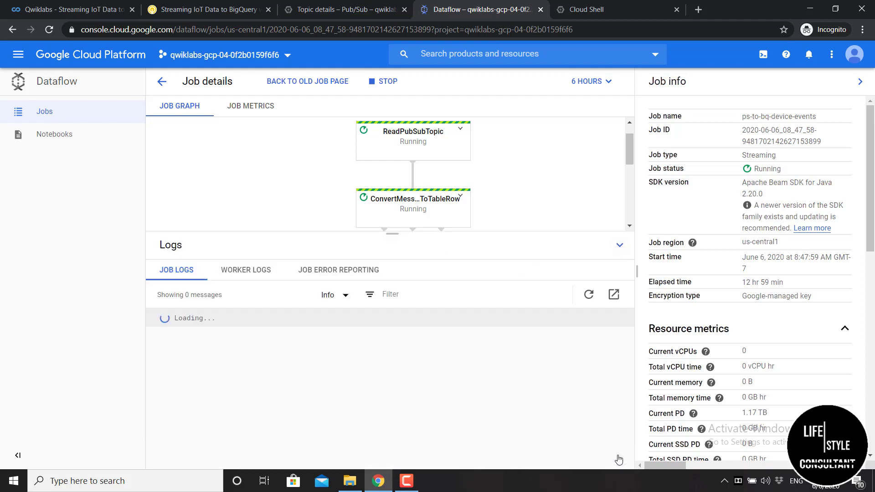
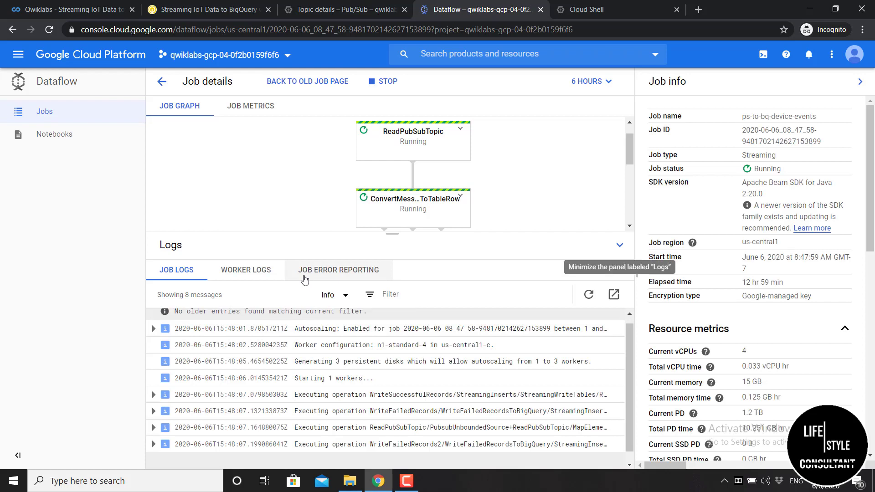
Step: Return to the lab instructions and check the progress of the Streaming data to BigQuery objective
{"action": "left_click", "coordinate": [222, 10]}
{"action": "scroll", "coordinate": [354, 209], "scroll_direction": "down", "scroll_amount": 20}
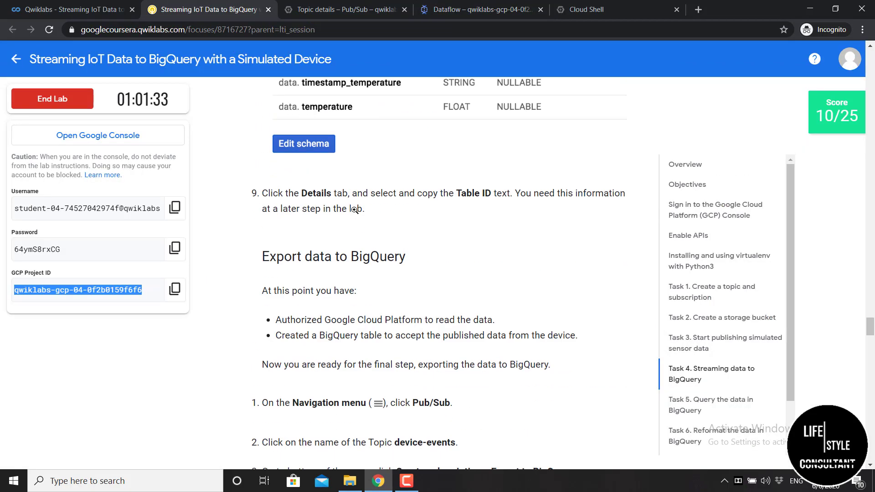
{"action": "scroll", "coordinate": [354, 209], "scroll_direction": "down", "scroll_amount": 8}
{"action": "scroll", "coordinate": [354, 206], "scroll_direction": "down", "scroll_amount": 1}
{"action": "scroll", "coordinate": [359, 228], "scroll_direction": "up", "scroll_amount": 1}
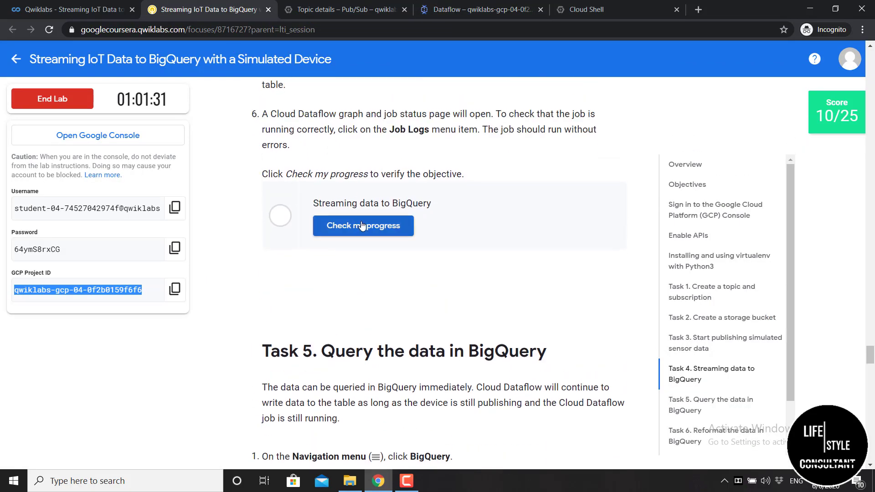
{"action": "left_click", "coordinate": [362, 226]}
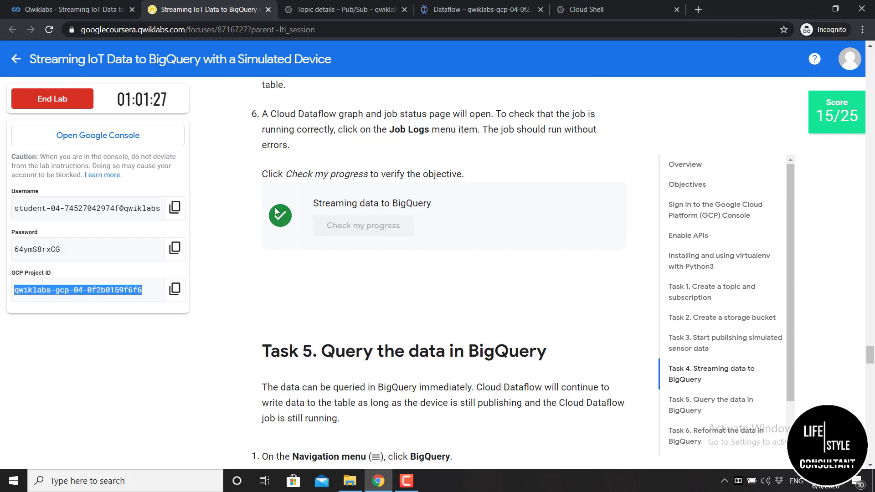
Step: Read the lab instructions up to Task 5, then search the Cloud console for BigQuery and open it
{"action": "scroll", "coordinate": [427, 186], "scroll_direction": "up", "scroll_amount": 8}
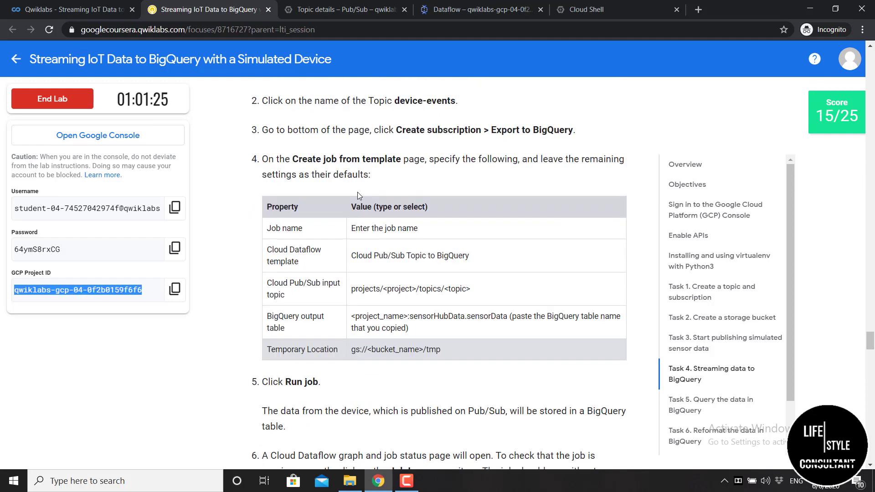
{"action": "scroll", "coordinate": [358, 194], "scroll_direction": "up", "scroll_amount": 4}
{"action": "scroll", "coordinate": [359, 195], "scroll_direction": "down", "scroll_amount": 4}
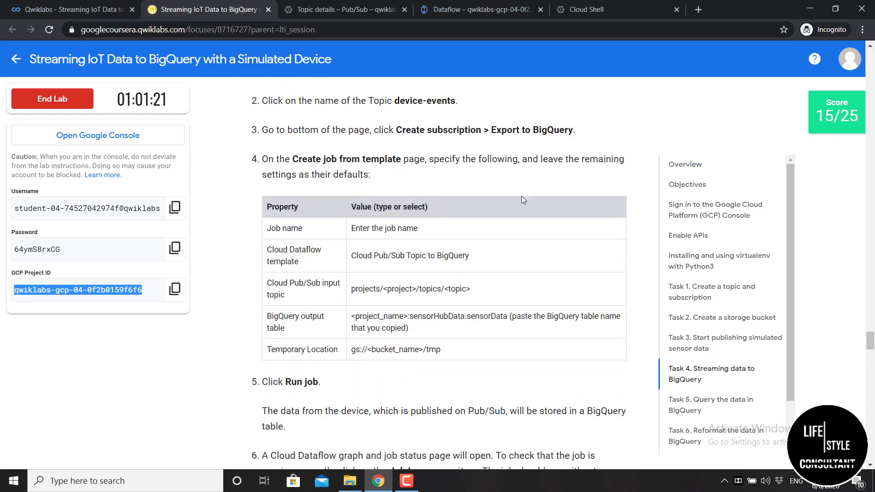
{"action": "scroll", "coordinate": [395, 235], "scroll_direction": "down", "scroll_amount": 1}
{"action": "scroll", "coordinate": [395, 232], "scroll_direction": "down", "scroll_amount": 10}
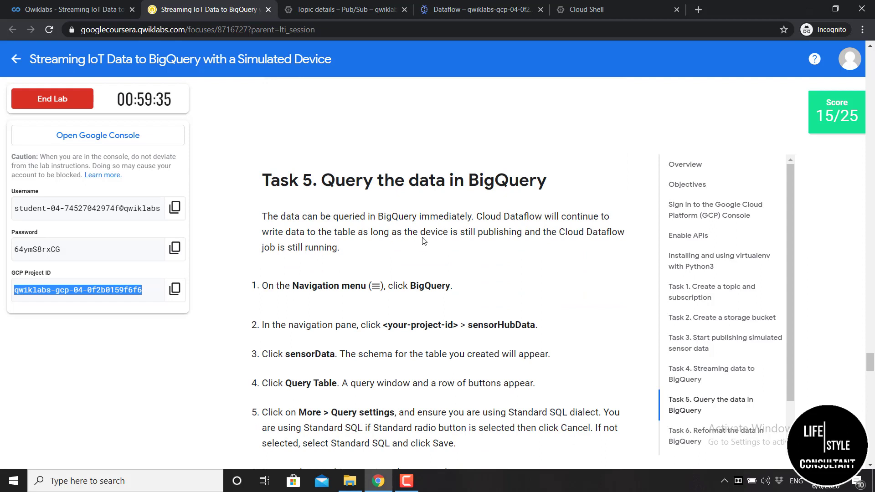
{"action": "left_click", "coordinate": [476, 10]}
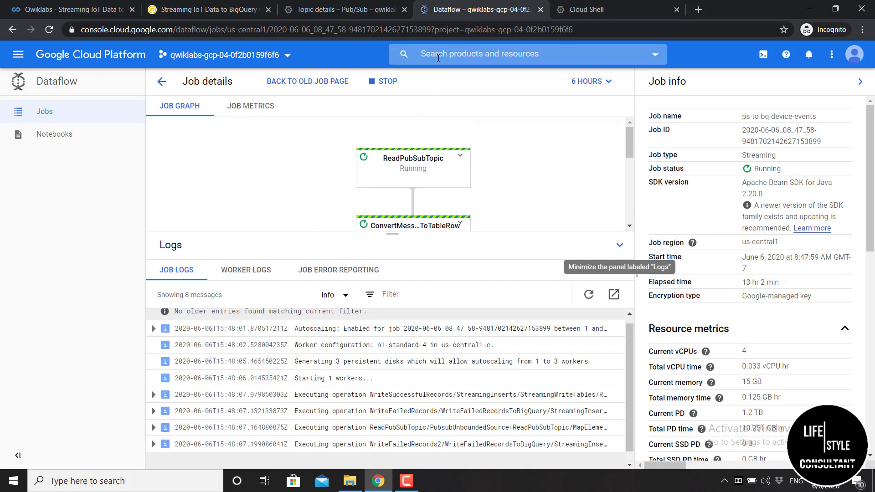
{"action": "left_click", "coordinate": [438, 58]}
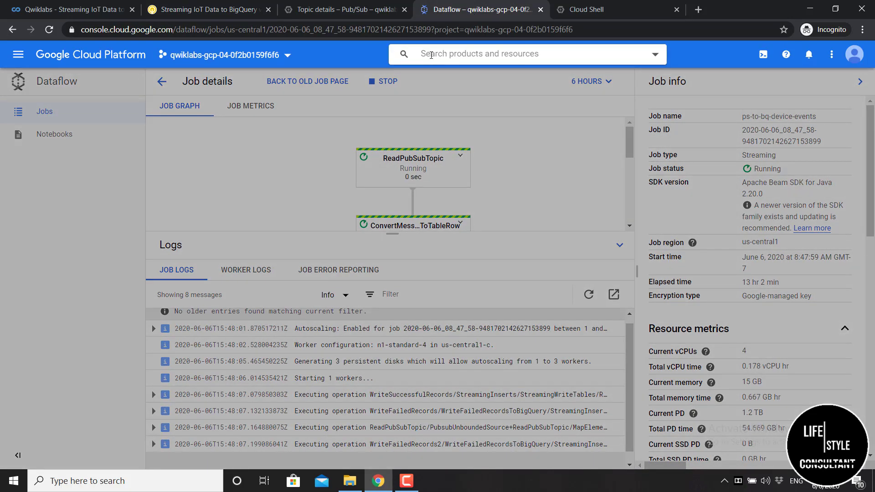
{"action": "type", "text": "Bi"}
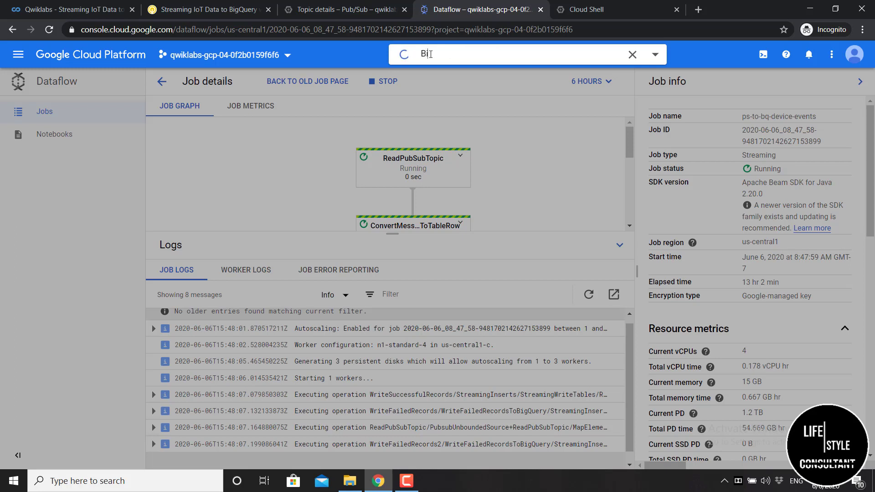
{"action": "type", "text": "gQuery"}
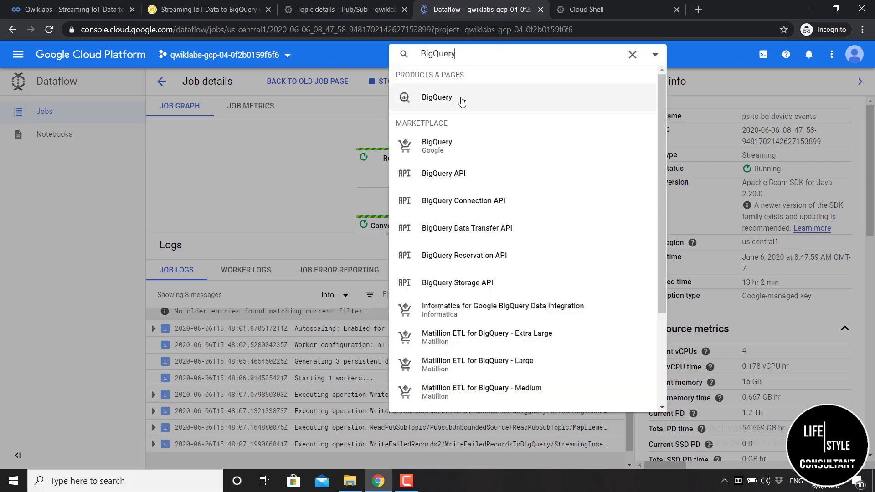
{"action": "left_click", "coordinate": [462, 103]}
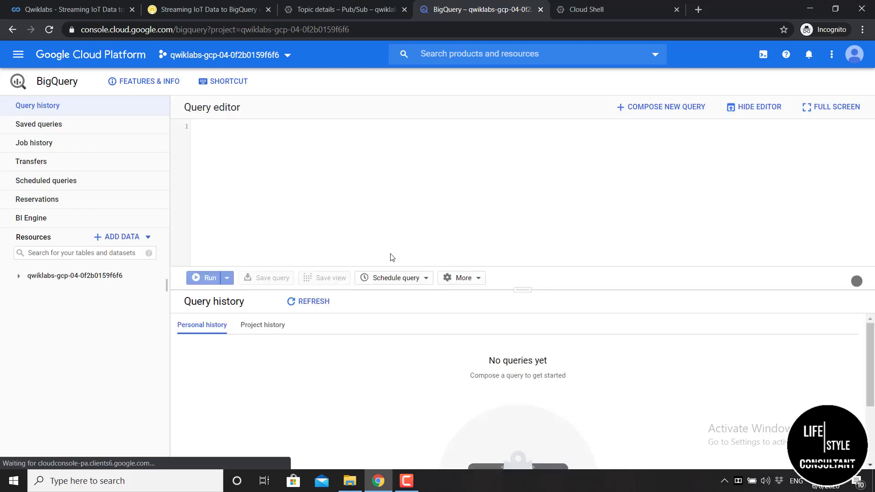
Step: Expand the lab project and its sensorHubData dataset, and open the sensorData table
{"action": "left_click", "coordinate": [19, 279]}
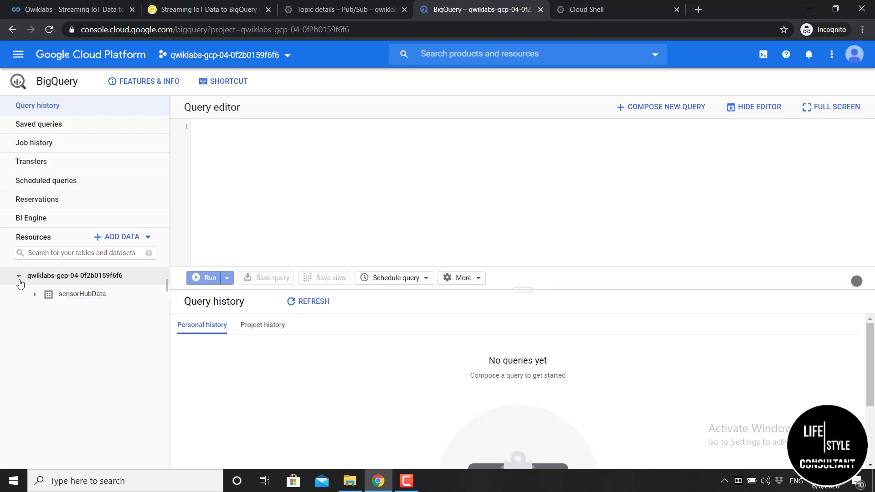
{"action": "left_click", "coordinate": [78, 296]}
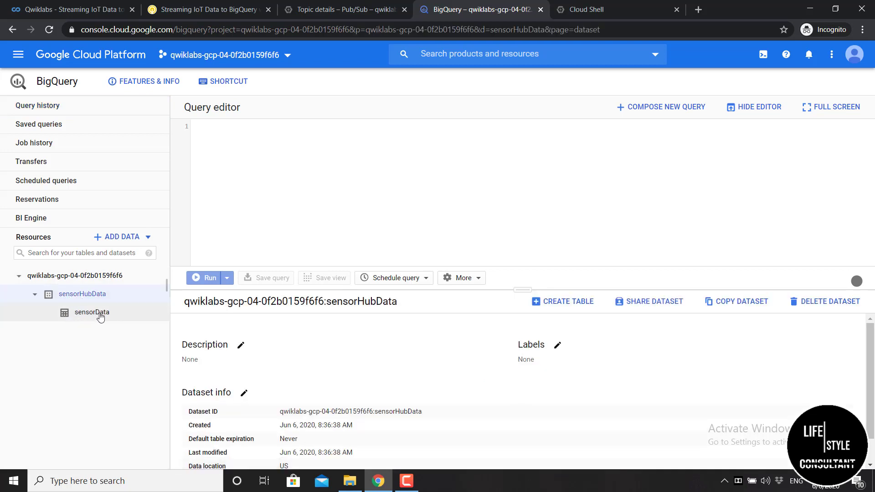
{"action": "double_click", "coordinate": [96, 314]}
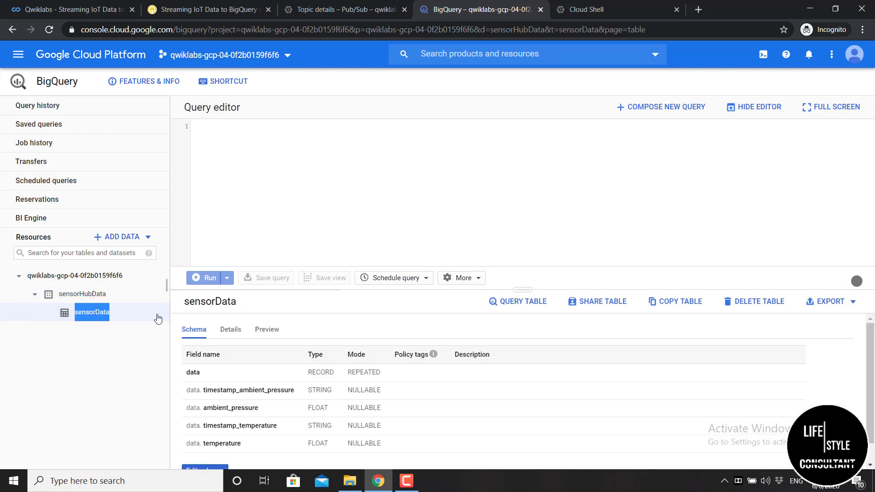
Step: Start a query on the sensorData table and replace its text with the Task 5 SELECT * query limited to 10 rows, copied from the lab instructions
{"action": "left_click", "coordinate": [527, 302]}
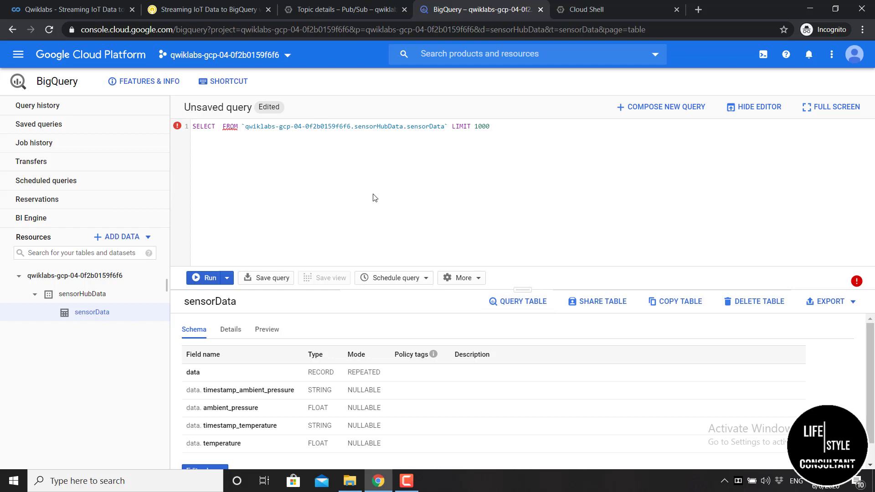
{"action": "key", "text": "BackSpace"}
{"action": "left_click", "coordinate": [230, 13]}
{"action": "scroll", "coordinate": [318, 206], "scroll_direction": "down", "scroll_amount": 5}
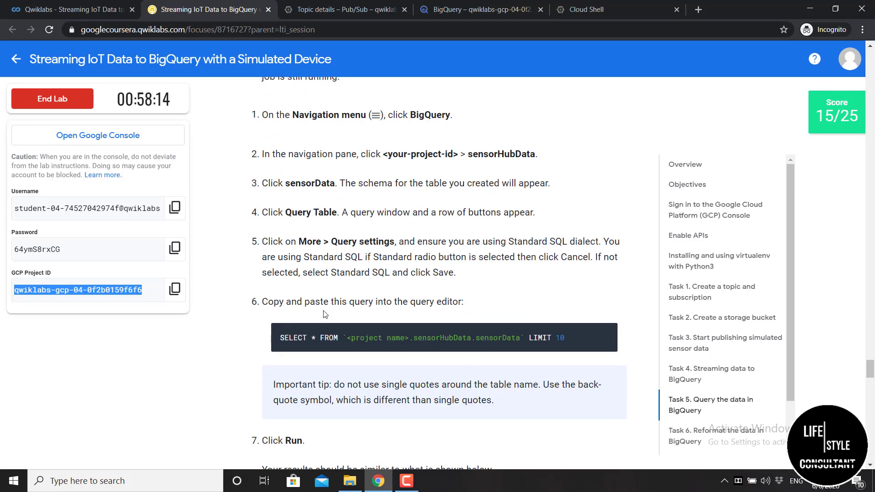
{"action": "left_click", "coordinate": [606, 334]}
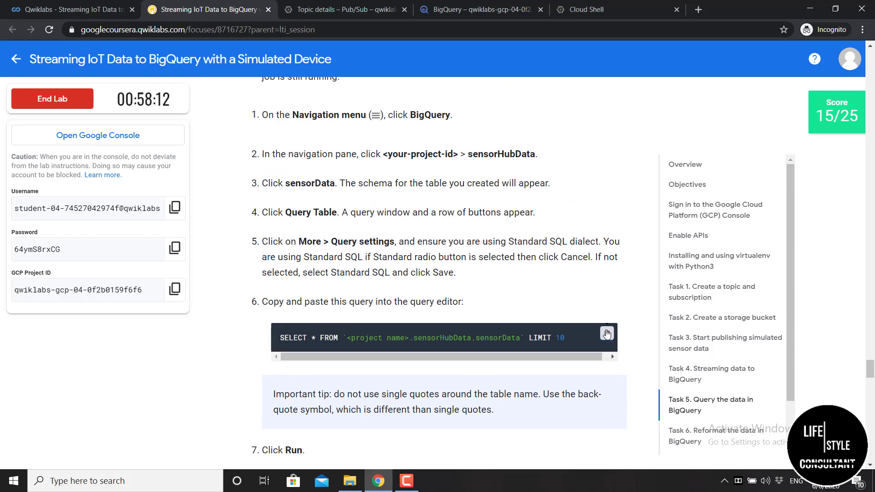
{"action": "left_click", "coordinate": [493, 16]}
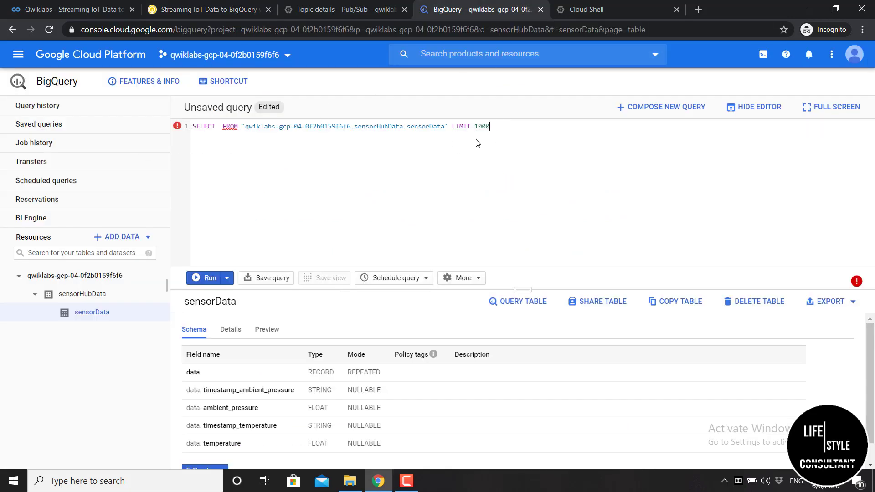
{"action": "left_click_drag", "start_coordinate": [489, 129], "coordinate": [195, 123]}
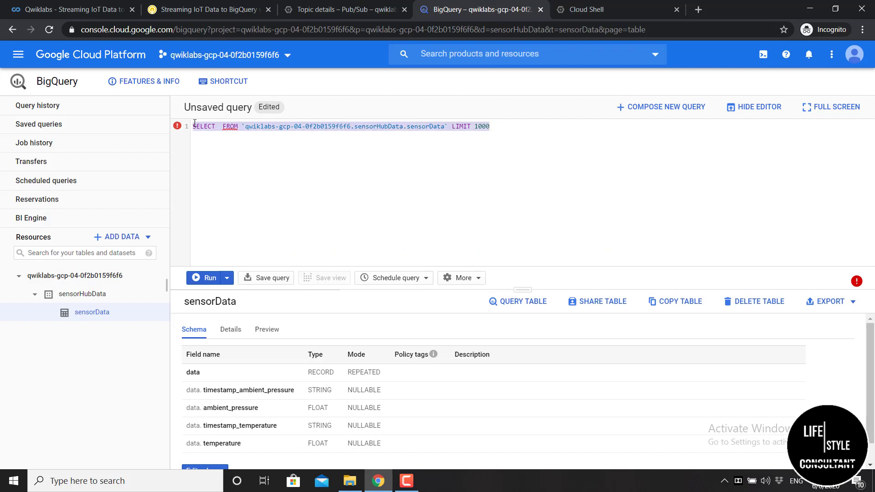
{"action": "key", "text": "ctrl+v"}
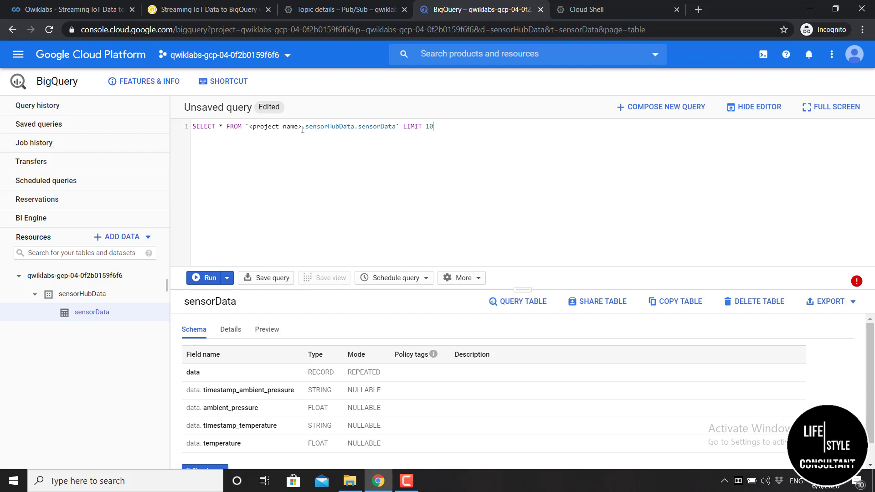
Step: Replace the <project name> placeholder in the query with the project ID qwiklabs-gcp-04-0f2b0159f6f6
{"action": "left_click_drag", "start_coordinate": [302, 129], "coordinate": [248, 128]}
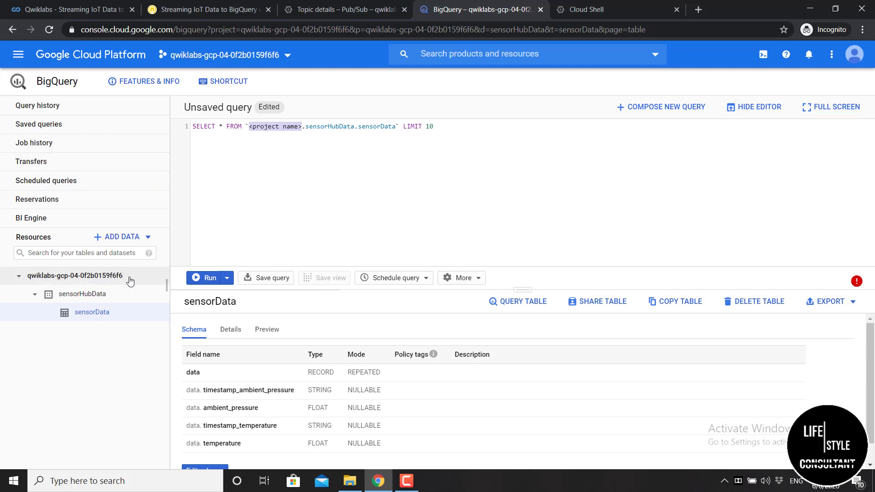
{"action": "left_click_drag", "start_coordinate": [128, 276], "coordinate": [28, 280]}
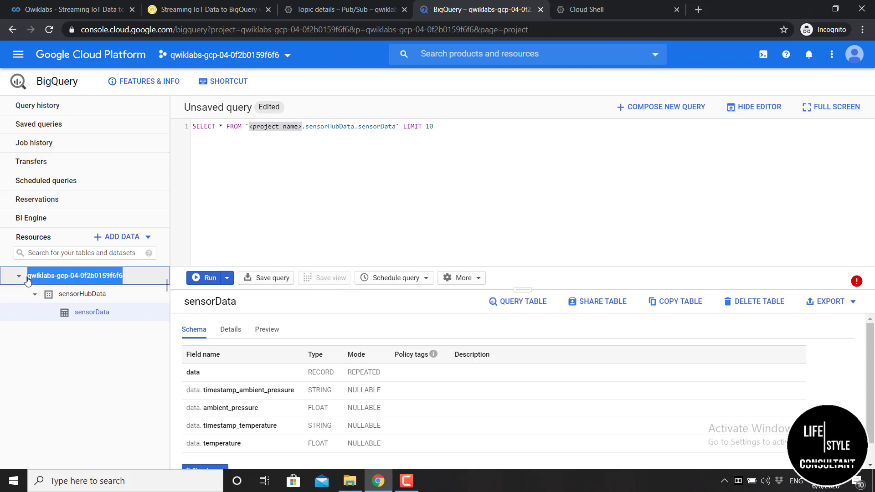
{"action": "right_click", "coordinate": [27, 279]}
{"action": "left_click", "coordinate": [19, 276]}
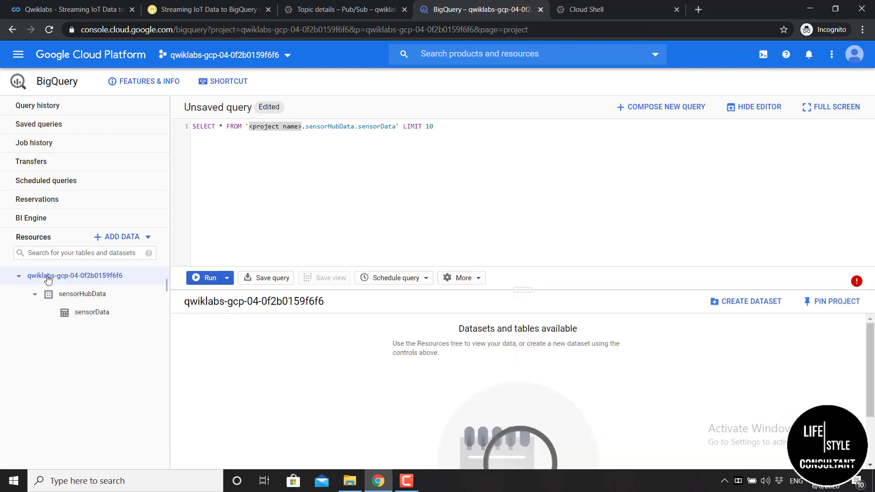
{"action": "left_click", "coordinate": [18, 276]}
{"action": "left_click_drag", "start_coordinate": [124, 276], "coordinate": [27, 278]}
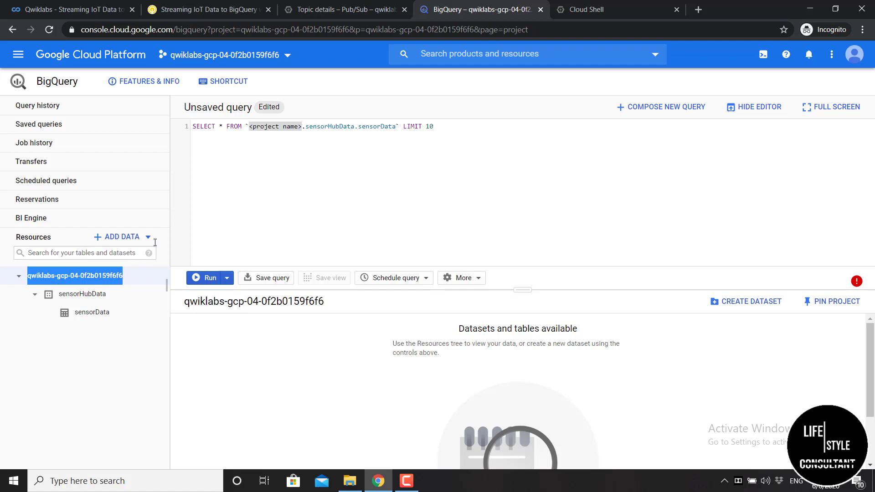
{"action": "left_click", "coordinate": [305, 151]}
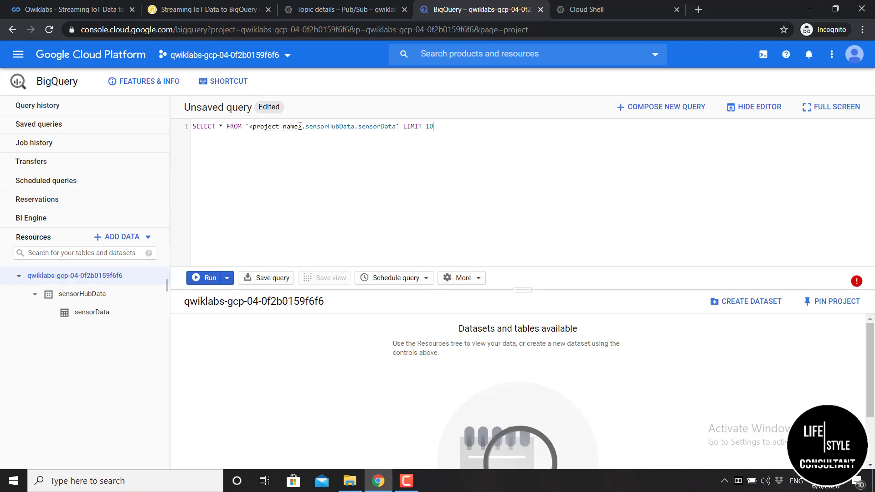
{"action": "left_click_drag", "start_coordinate": [302, 128], "coordinate": [255, 128]}
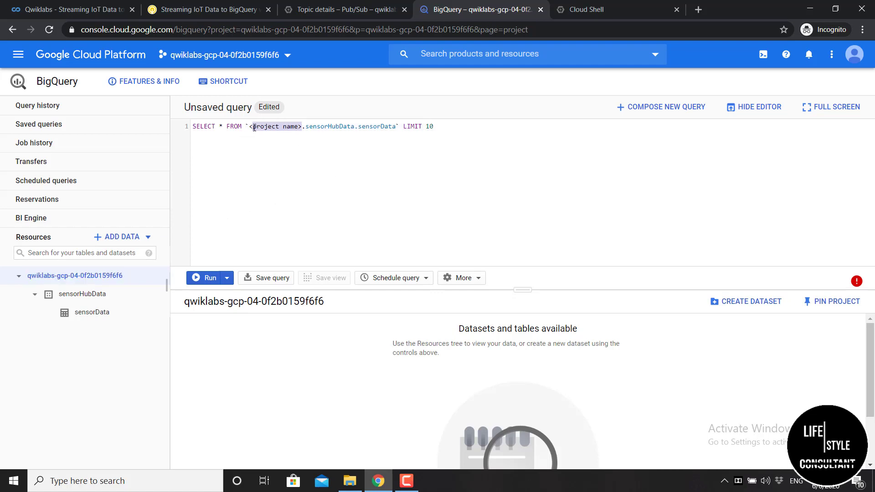
{"action": "key", "text": "ctrl+v"}
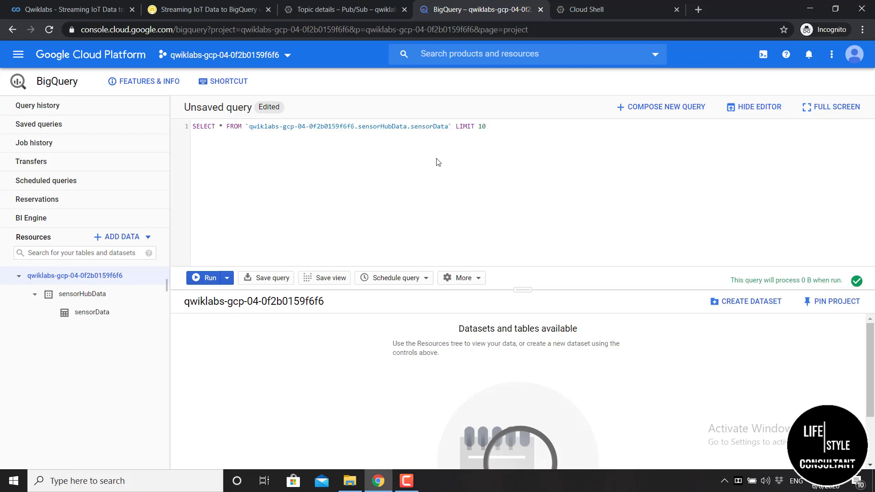
Step: Run the sensorData query and look through the returned rows
{"action": "left_click", "coordinate": [209, 281]}
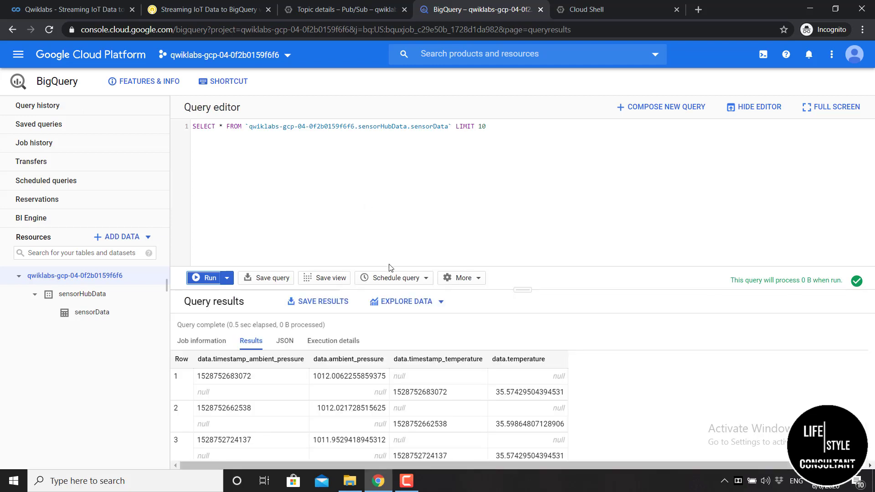
{"action": "scroll", "coordinate": [320, 391], "scroll_direction": "down", "scroll_amount": 1}
{"action": "scroll", "coordinate": [273, 416], "scroll_direction": "up", "scroll_amount": 1}
{"action": "scroll", "coordinate": [224, 393], "scroll_direction": "down", "scroll_amount": 5}
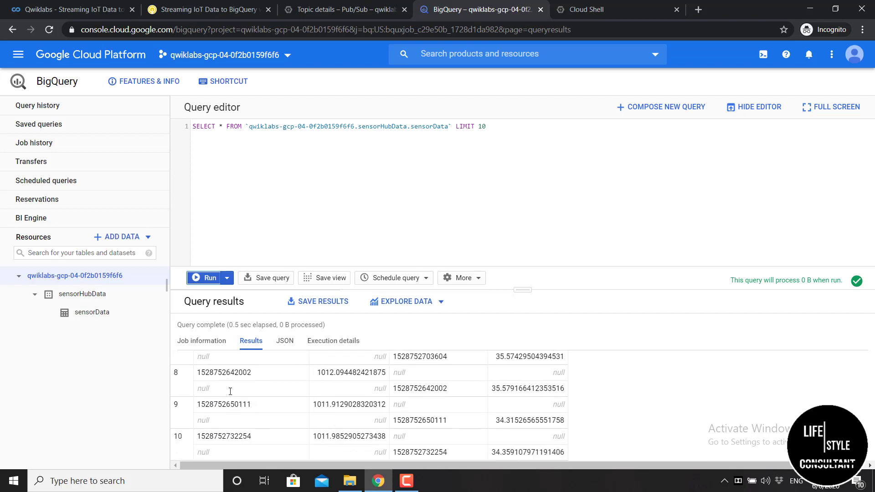
{"action": "scroll", "coordinate": [242, 399], "scroll_direction": "up", "scroll_amount": 5}
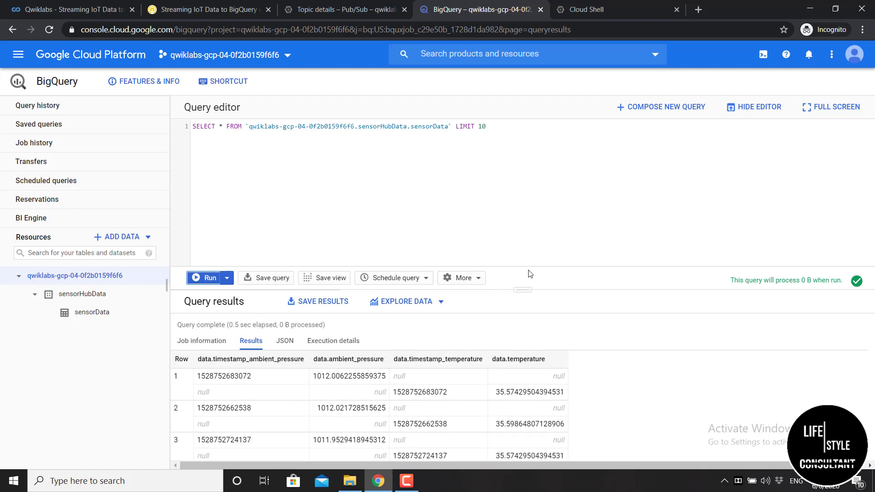
Step: Return to the lab instructions and check the progress of the Query the data in BigQuery objective
{"action": "left_click", "coordinate": [227, 14]}
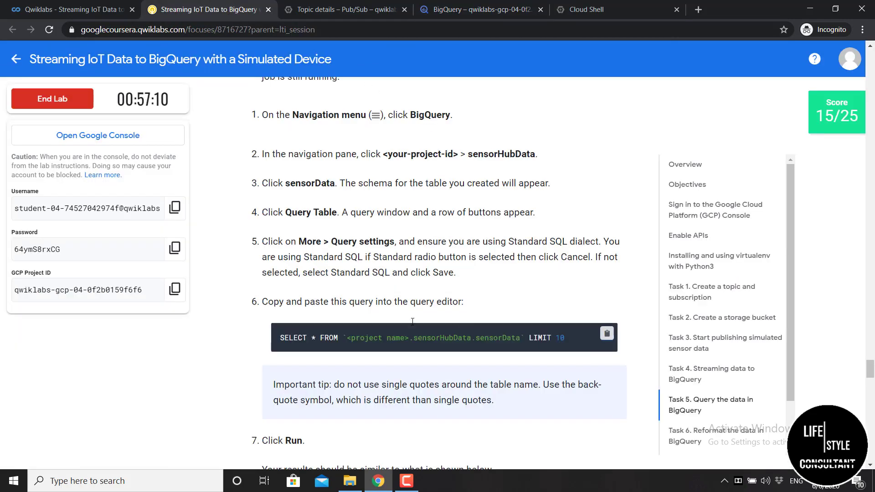
{"action": "scroll", "coordinate": [369, 284], "scroll_direction": "down", "scroll_amount": 3}
{"action": "scroll", "coordinate": [370, 287], "scroll_direction": "down", "scroll_amount": 3}
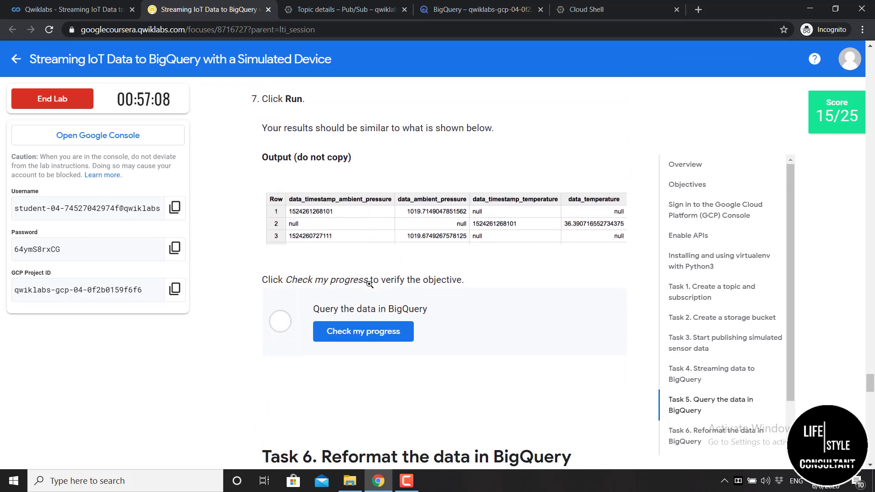
{"action": "left_click", "coordinate": [355, 337]}
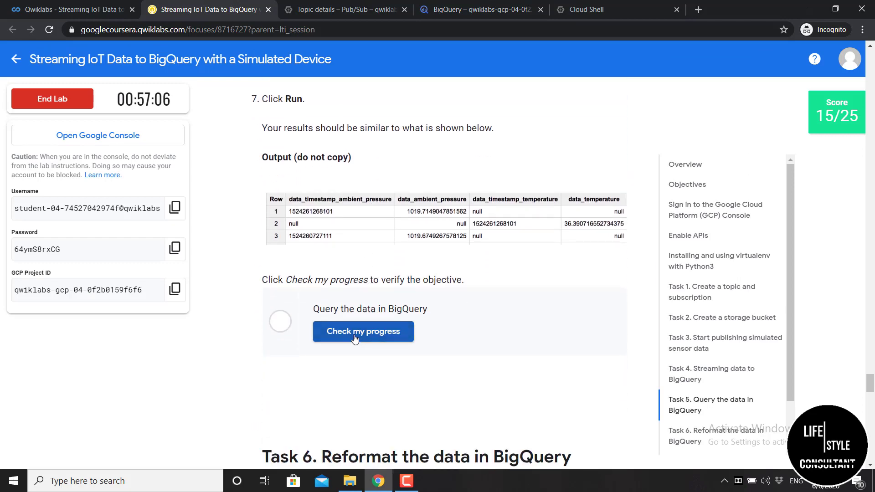
Step: Copy the Task 6 reformatting query from the lab instructions and replace the existing query in the BigQuery editor with it
{"action": "scroll", "coordinate": [358, 282], "scroll_direction": "down", "scroll_amount": 2}
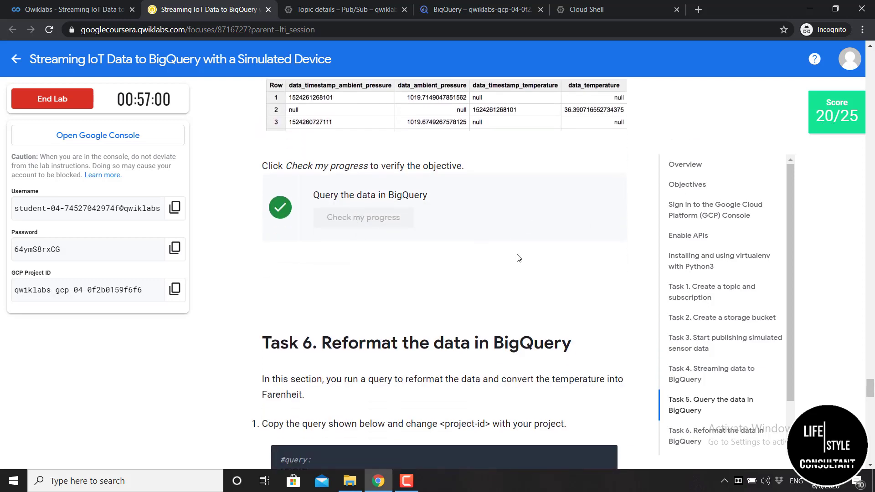
{"action": "scroll", "coordinate": [400, 283], "scroll_direction": "down", "scroll_amount": 4}
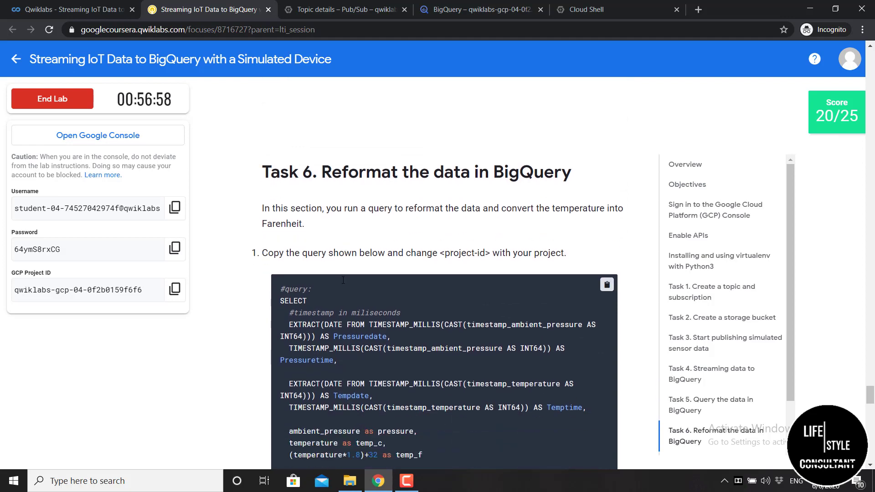
{"action": "scroll", "coordinate": [336, 273], "scroll_direction": "down", "scroll_amount": 1}
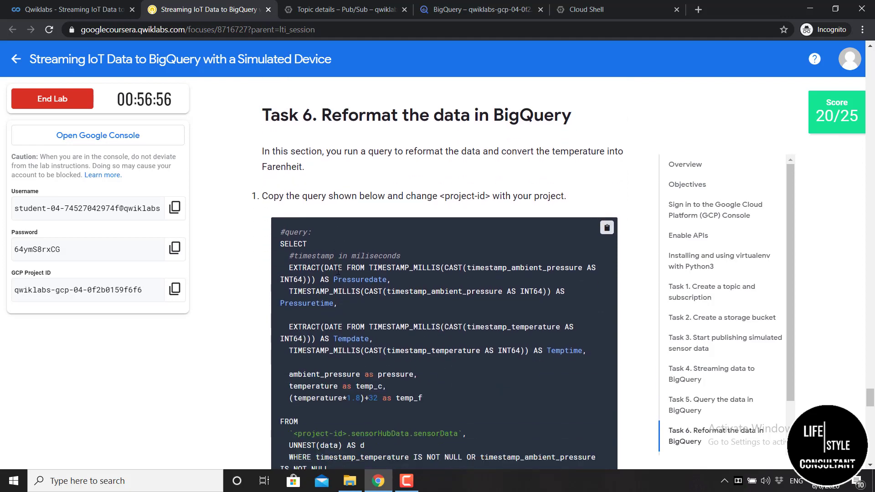
{"action": "scroll", "coordinate": [379, 258], "scroll_direction": "down", "scroll_amount": 2}
{"action": "scroll", "coordinate": [640, 293], "scroll_direction": "up", "scroll_amount": 2}
{"action": "scroll", "coordinate": [476, 226], "scroll_direction": "down", "scroll_amount": 2}
{"action": "left_click", "coordinate": [465, 12]}
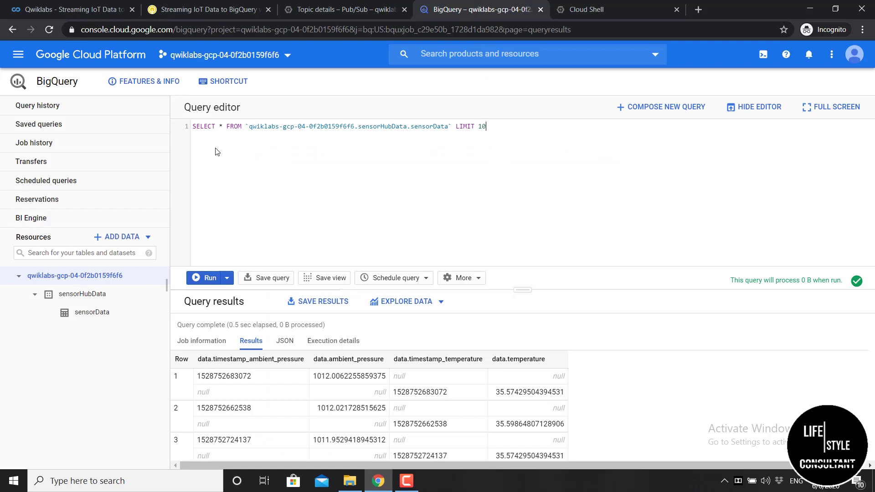
{"action": "left_click_drag", "start_coordinate": [485, 124], "coordinate": [187, 124]}
{"action": "key", "text": "BackSpace"}
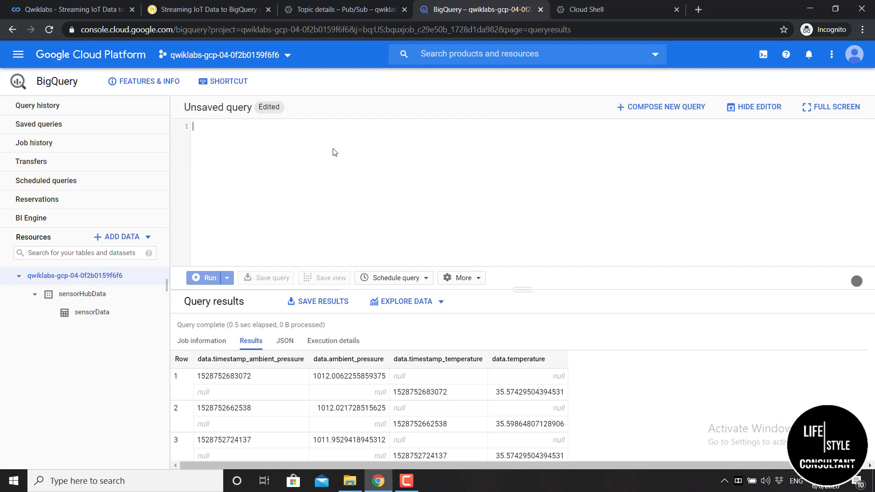
{"action": "key", "text": "ctrl+v"}
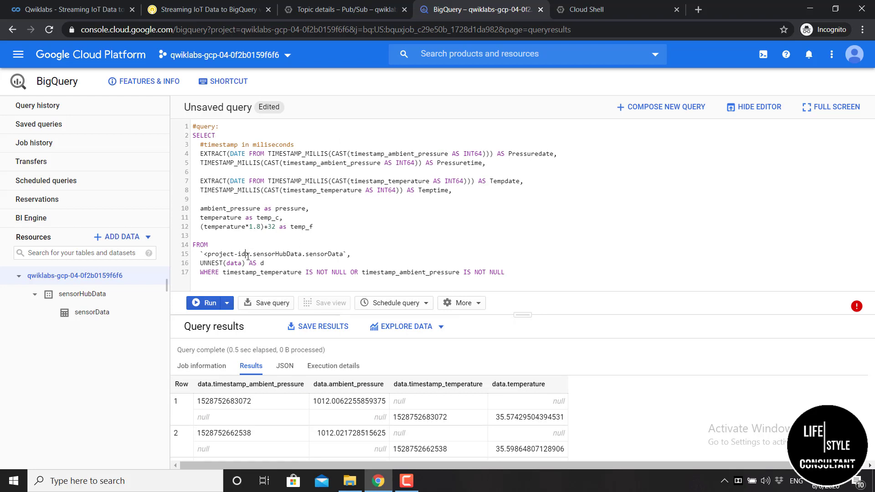
Step: Replace the <project-id> placeholder in the reformatting query's FROM clause with qwiklabs-gcp-04-0f2b0159f6f6
{"action": "left_click_drag", "start_coordinate": [249, 254], "coordinate": [204, 255]}
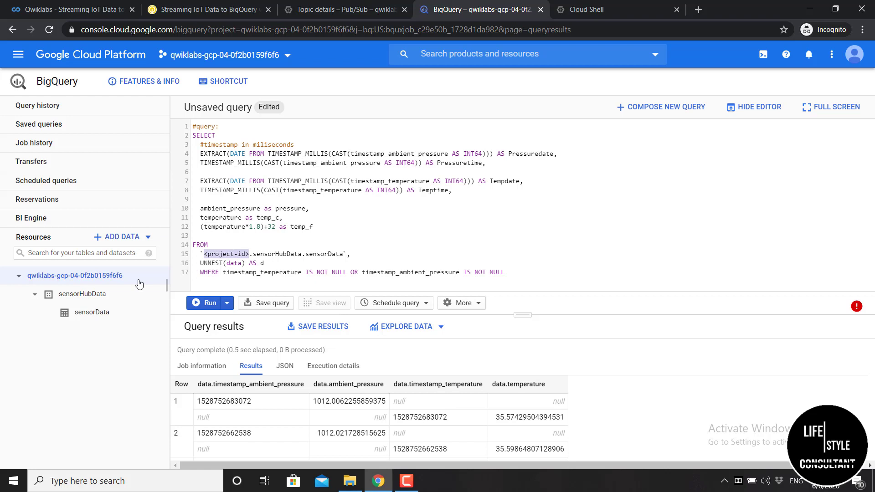
{"action": "left_click_drag", "start_coordinate": [120, 278], "coordinate": [86, 285]}
{"action": "left_click", "coordinate": [68, 309]}
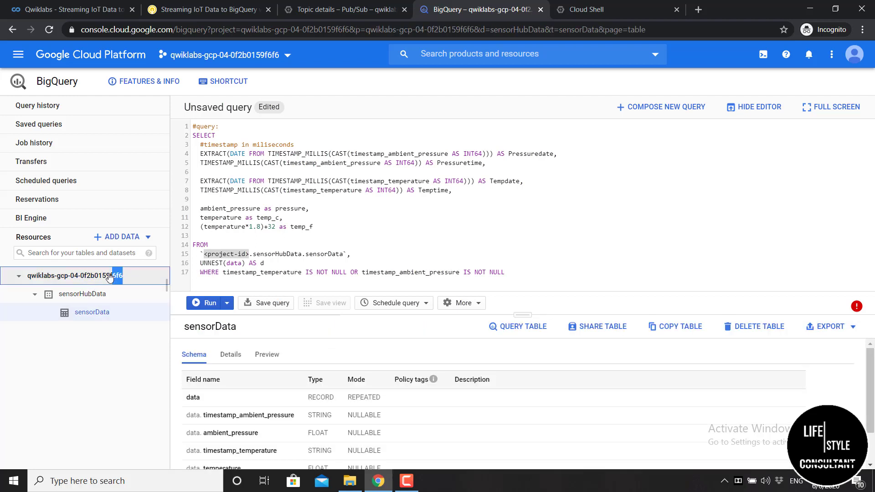
{"action": "left_click_drag", "start_coordinate": [123, 276], "coordinate": [11, 285]}
{"action": "left_click", "coordinate": [64, 280]}
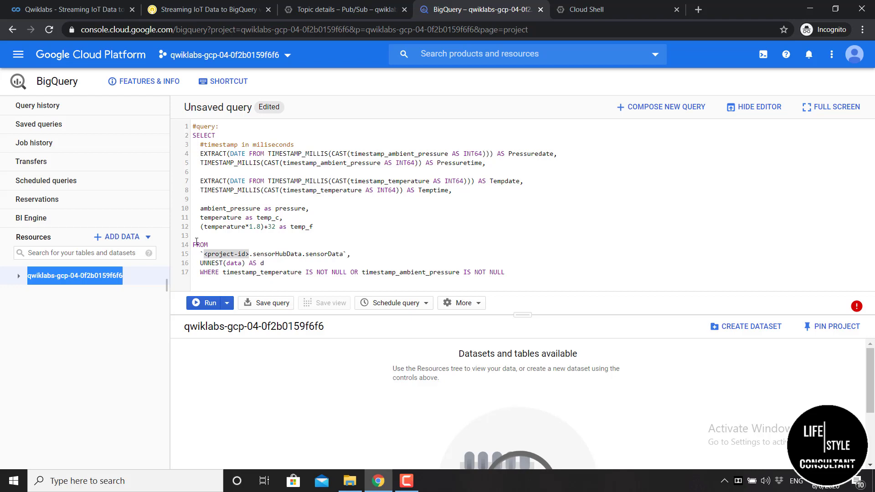
{"action": "left_click", "coordinate": [219, 248]}
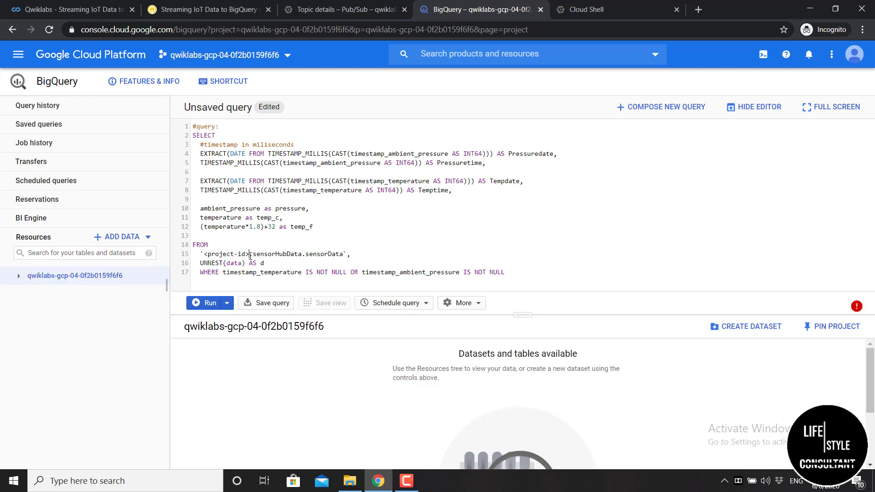
{"action": "left_click_drag", "start_coordinate": [249, 256], "coordinate": [207, 256]}
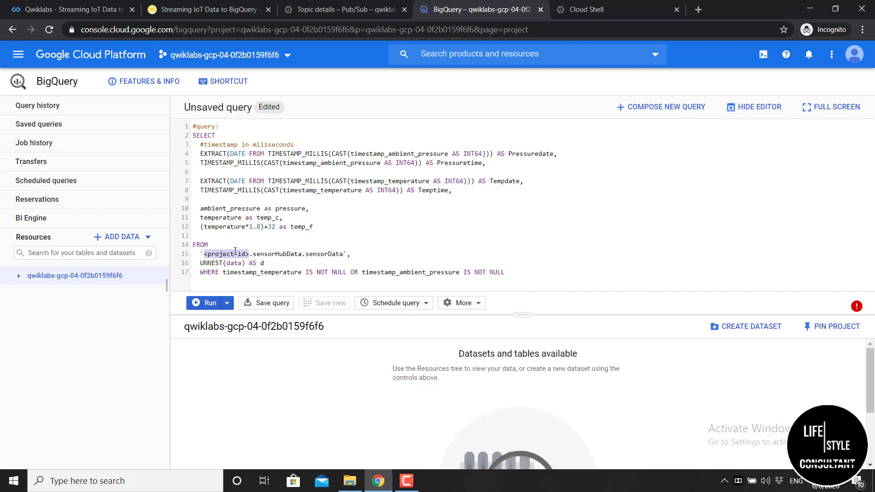
{"action": "key", "text": "ctrl+v"}
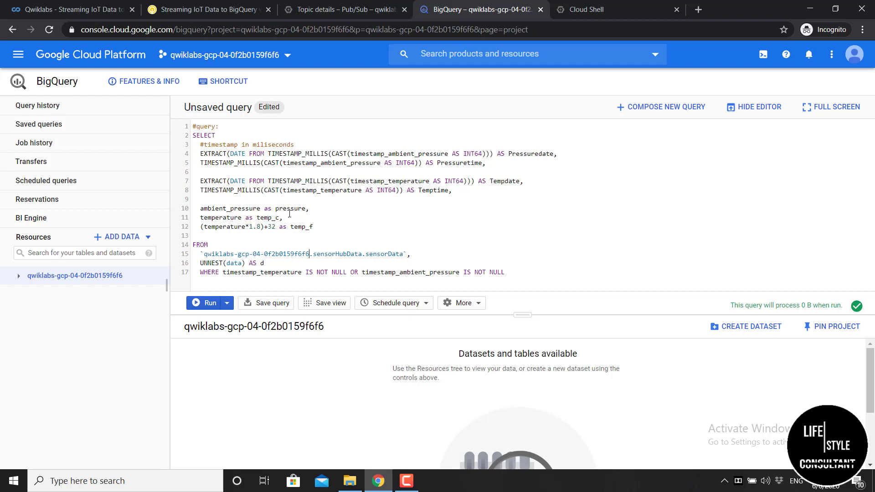
Step: Run the reformatting query on the sensorData table and review the result rows, including the Pressuretime and Tempdate columns
{"action": "left_click", "coordinate": [118, 278]}
{"action": "left_click", "coordinate": [89, 312]}
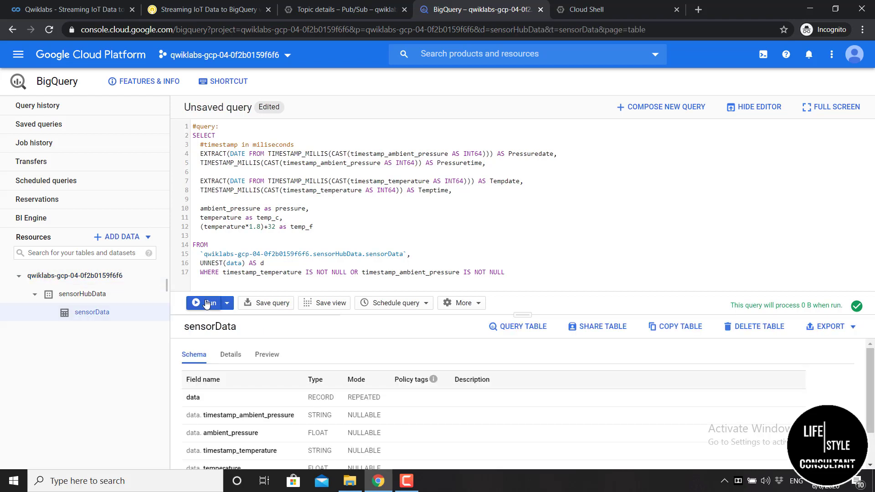
{"action": "left_click", "coordinate": [206, 303]}
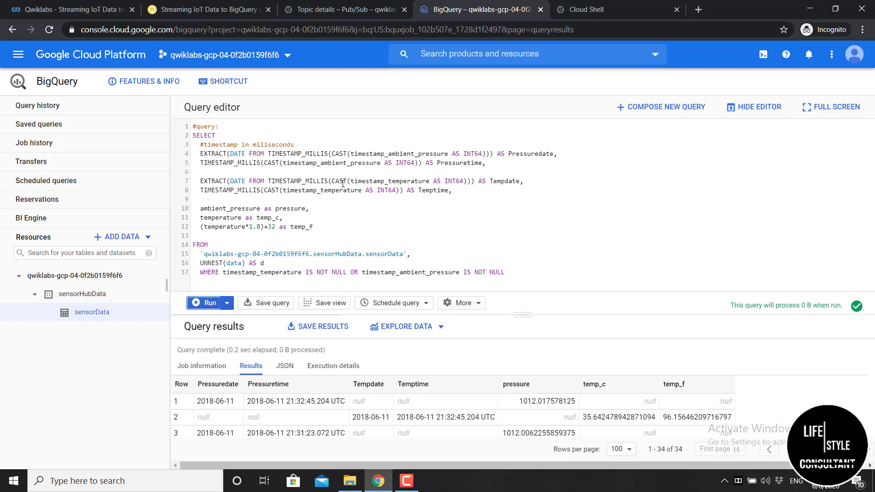
{"action": "left_click", "coordinate": [205, 303]}
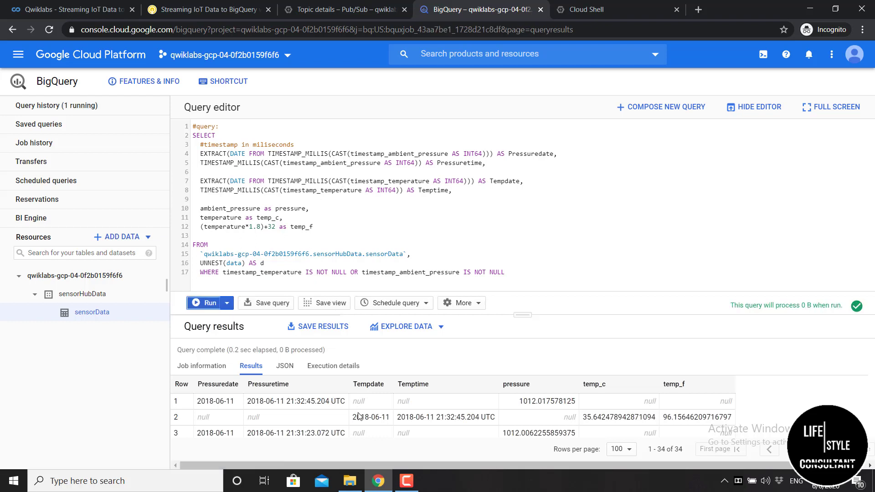
{"action": "scroll", "coordinate": [328, 417], "scroll_direction": "down", "scroll_amount": 3}
{"action": "scroll", "coordinate": [328, 417], "scroll_direction": "down", "scroll_amount": 2}
{"action": "scroll", "coordinate": [323, 400], "scroll_direction": "up", "scroll_amount": 6}
{"action": "left_click_drag", "start_coordinate": [262, 384], "coordinate": [293, 389]}
{"action": "left_click_drag", "start_coordinate": [351, 385], "coordinate": [372, 384]}
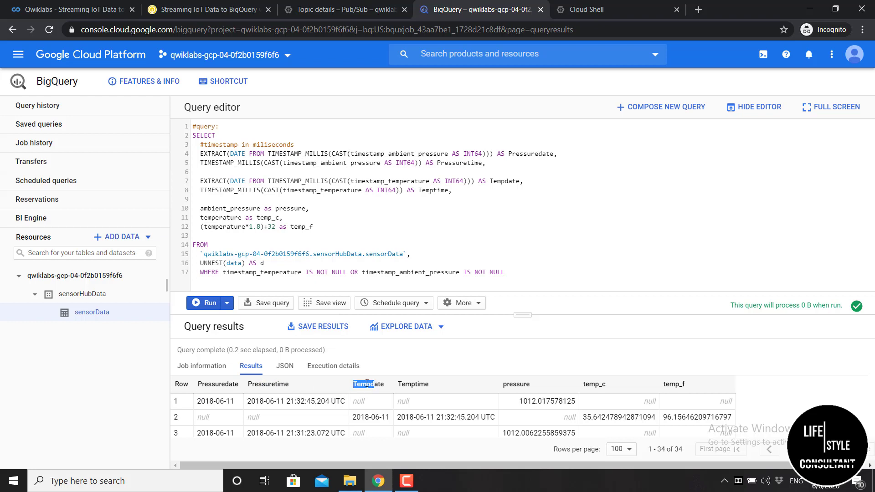
Step: Return to the lab instructions and check the progress of the Reformat the data in BigQuery objective
{"action": "left_click", "coordinate": [471, 241]}
{"action": "left_click", "coordinate": [241, 16]}
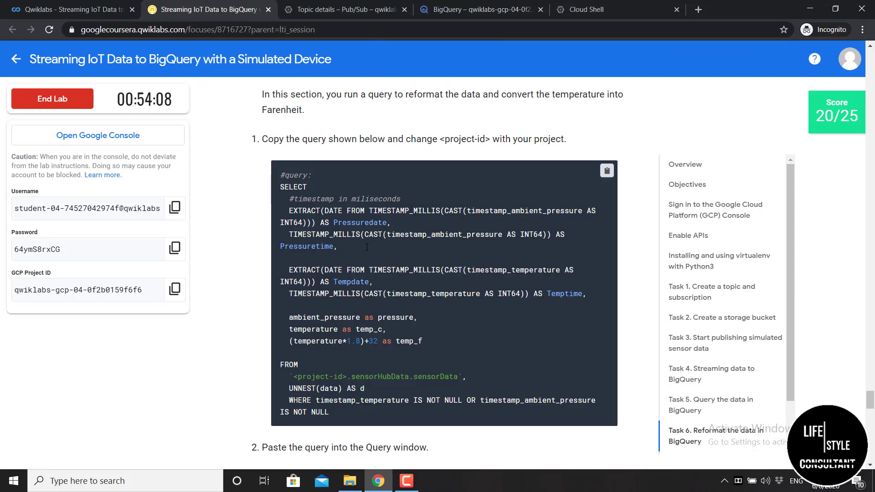
{"action": "scroll", "coordinate": [265, 256], "scroll_direction": "down", "scroll_amount": 3}
{"action": "scroll", "coordinate": [265, 256], "scroll_direction": "down", "scroll_amount": 5}
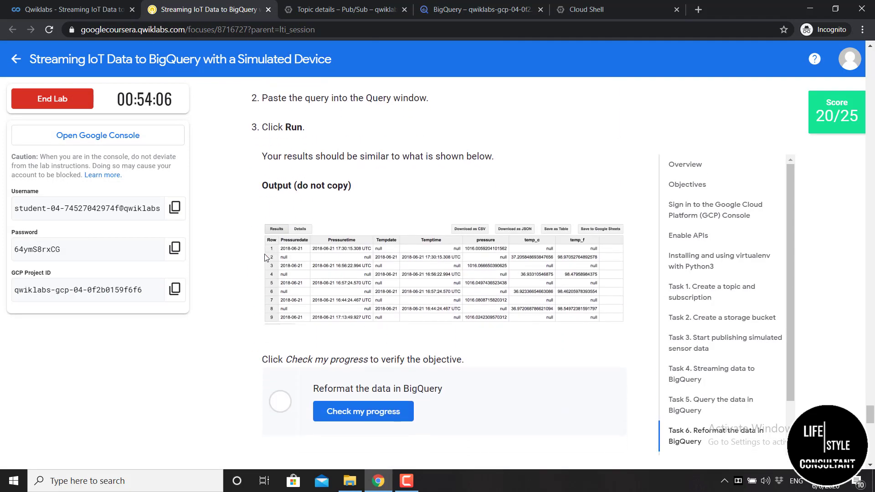
{"action": "left_click", "coordinate": [345, 310]}
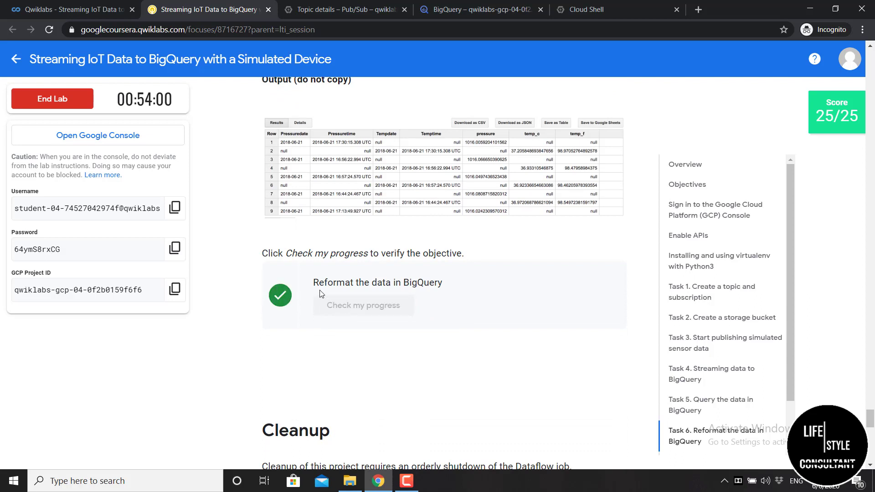
{"action": "scroll", "coordinate": [321, 292], "scroll_direction": "up", "scroll_amount": 3}
{"action": "scroll", "coordinate": [350, 284], "scroll_direction": "down", "scroll_amount": 4}
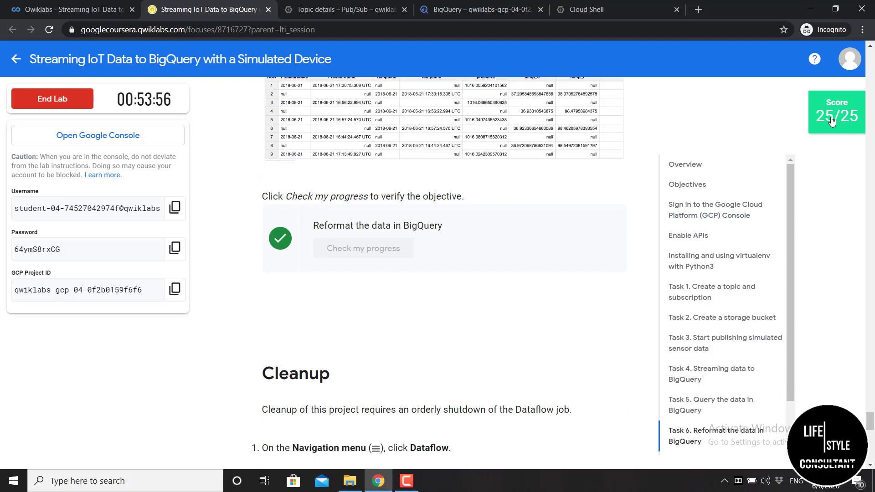
Step: Read the lab's Cleanup instructions, return to BigQuery and delete the entire reformatting query from the editor
{"action": "scroll", "coordinate": [403, 283], "scroll_direction": "down", "scroll_amount": 6}
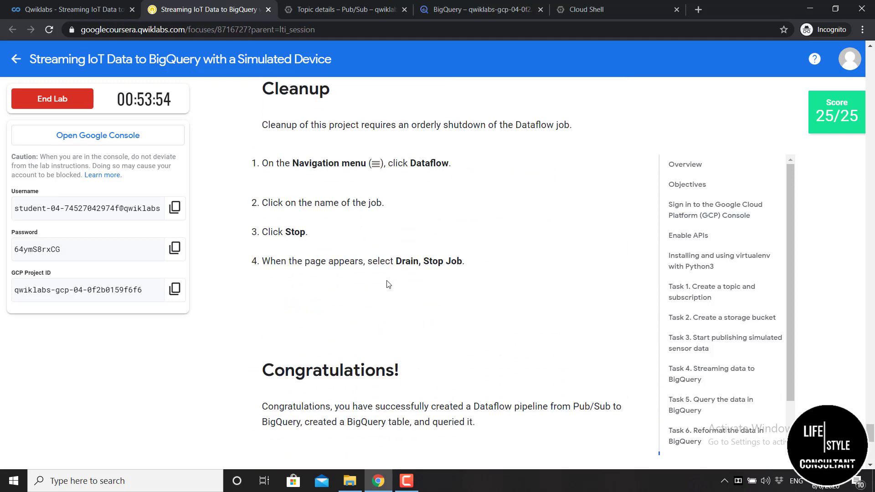
{"action": "scroll", "coordinate": [350, 278], "scroll_direction": "up", "scroll_amount": 3}
{"action": "left_click", "coordinate": [457, 14]}
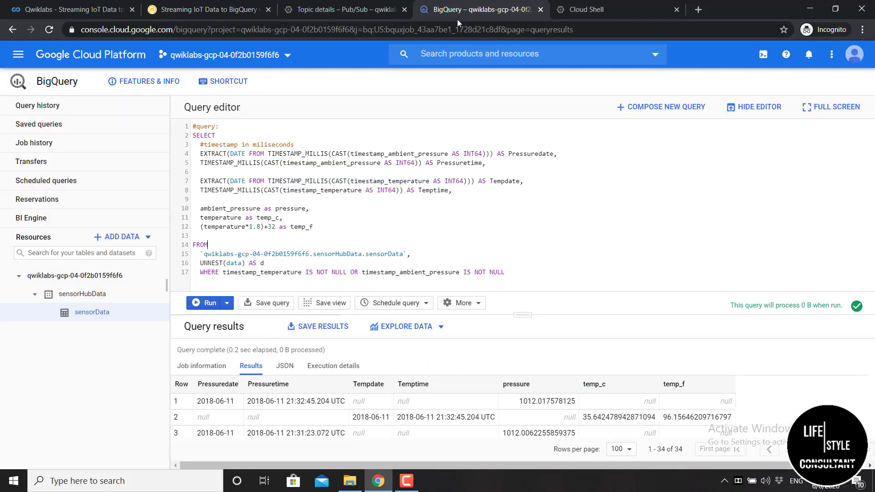
{"action": "left_click_drag", "start_coordinate": [415, 253], "coordinate": [287, 197]}
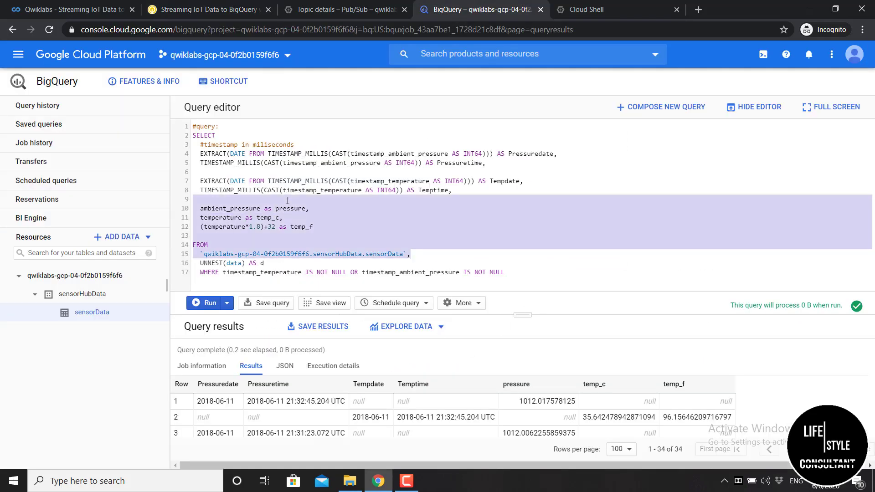
{"action": "key", "text": "ctrl+a"}
{"action": "key", "text": "BackSpace"}
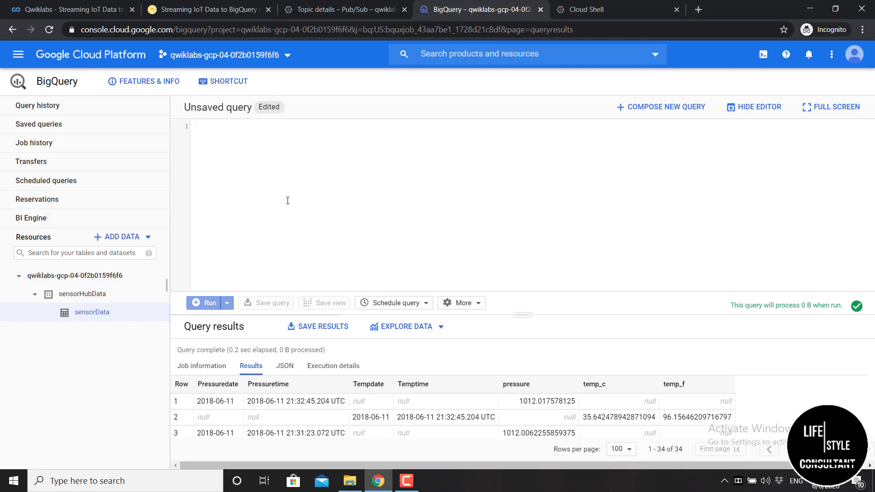
Step: Search the Google Cloud console for dataflow and open the Dataflow product page
{"action": "left_click", "coordinate": [434, 54]}
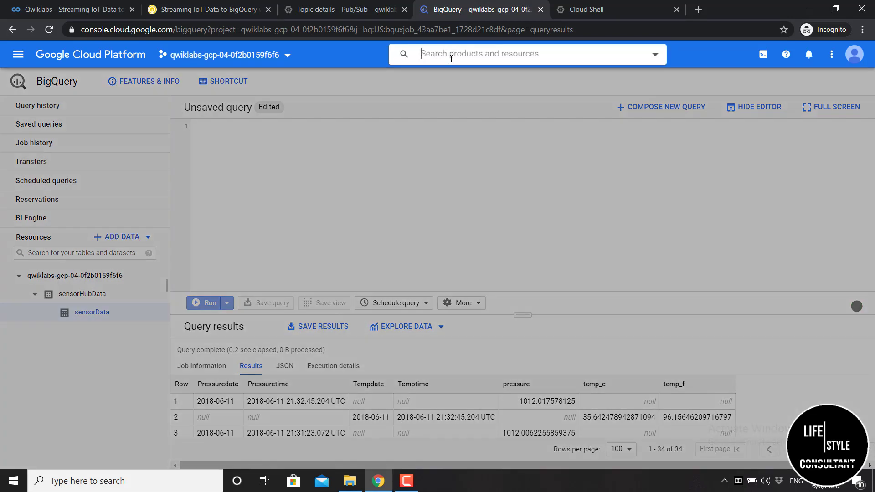
{"action": "type", "text": "dataflow"}
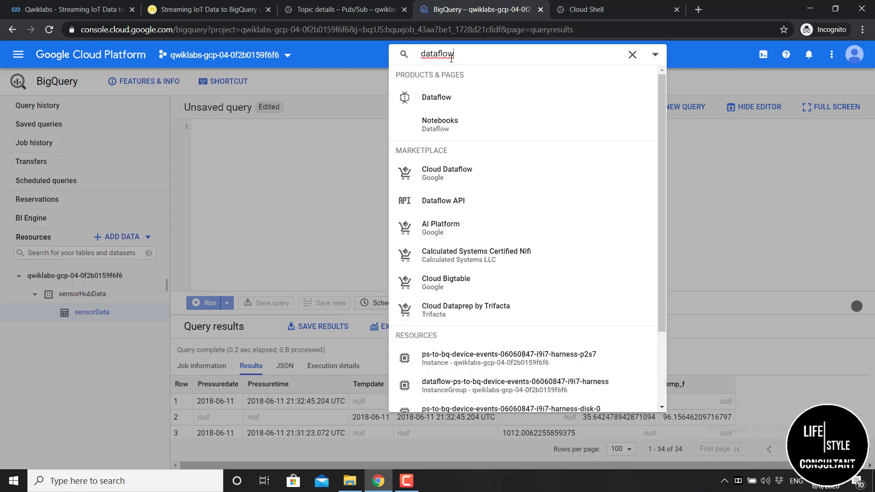
{"action": "left_click", "coordinate": [510, 102]}
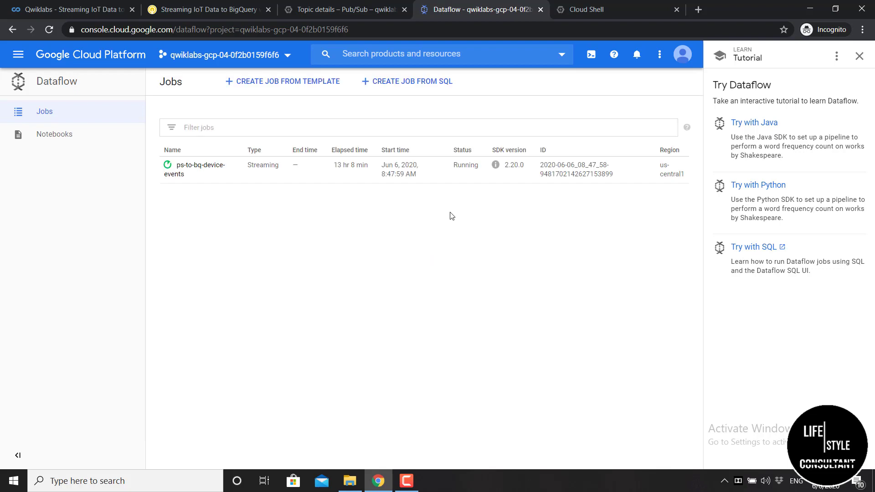
Step: Open the ps-to-bq-device-events job and stop it with the Drain option
{"action": "left_click", "coordinate": [194, 167]}
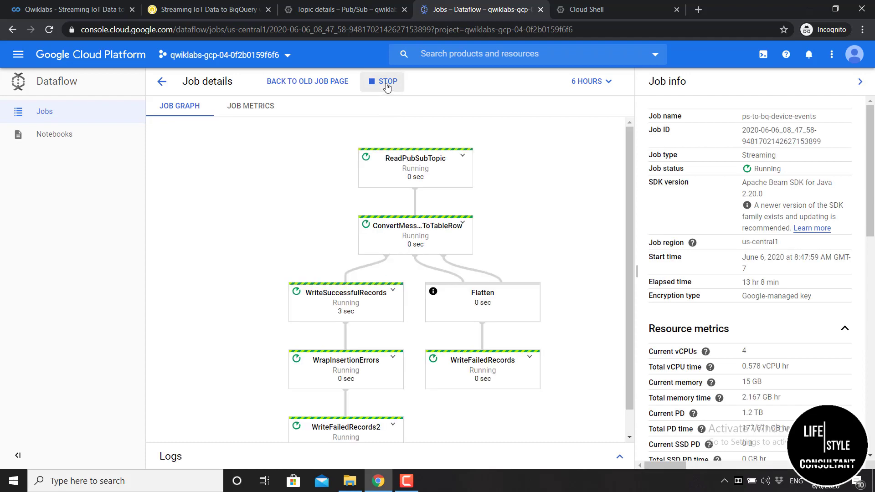
{"action": "left_click", "coordinate": [387, 85]}
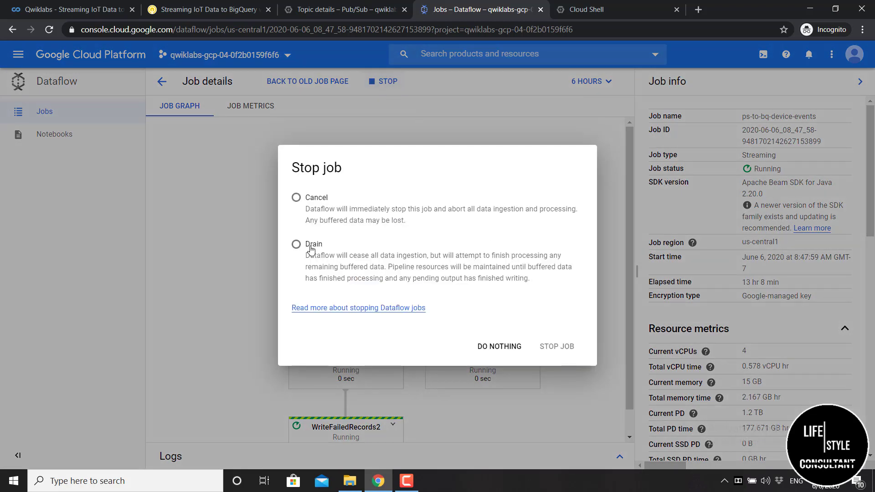
{"action": "left_click", "coordinate": [310, 248]}
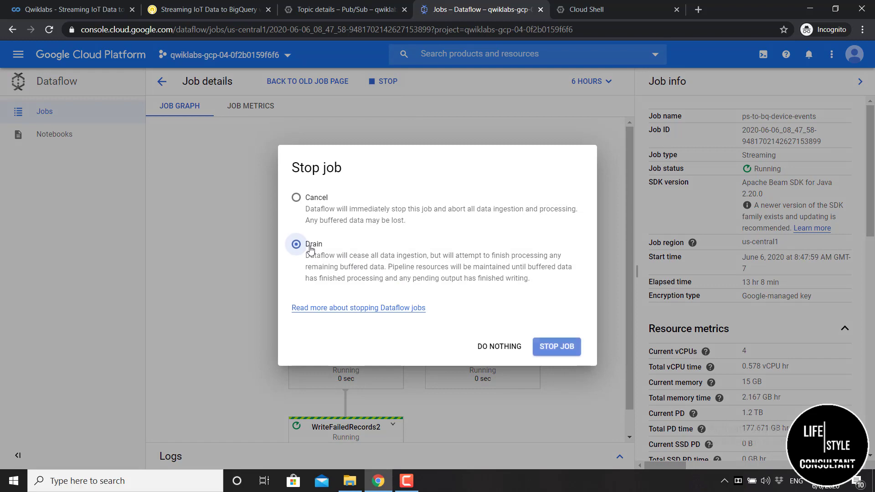
{"action": "left_click", "coordinate": [550, 348]}
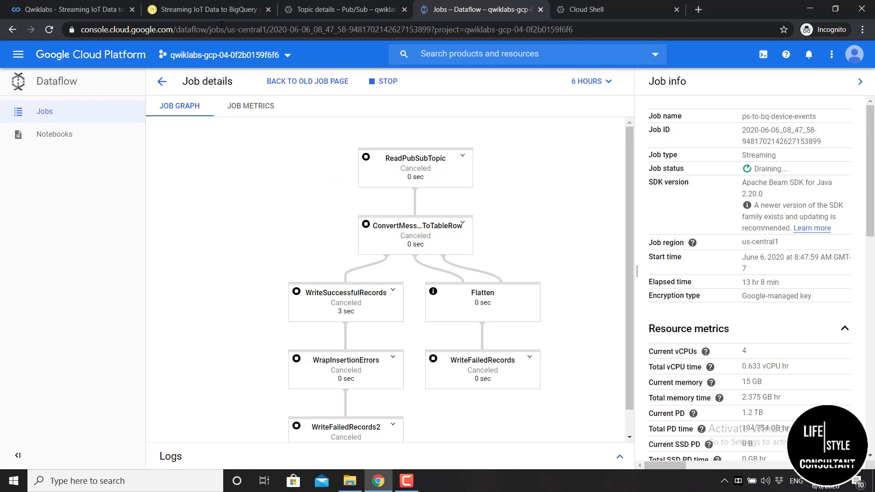
Step: Return to the lab instructions, end the lab and submit a five-star rating without a comment
{"action": "left_click", "coordinate": [218, 10]}
{"action": "scroll", "coordinate": [302, 232], "scroll_direction": "down", "scroll_amount": 8}
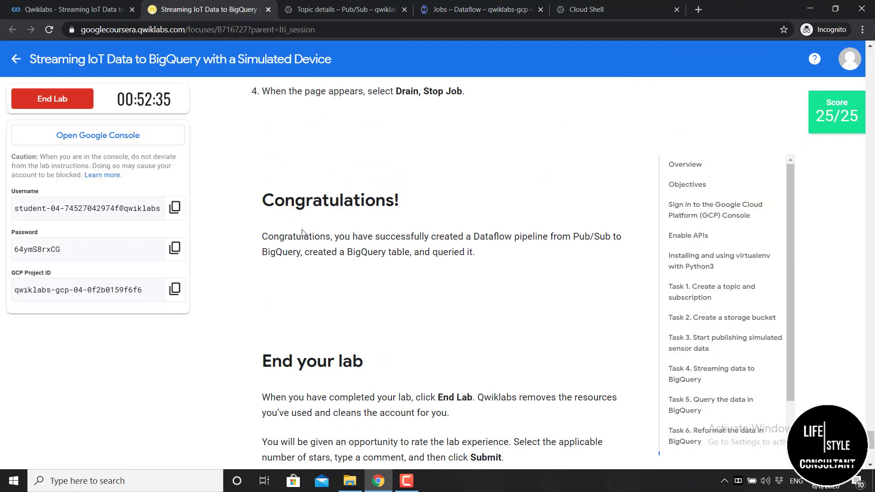
{"action": "scroll", "coordinate": [305, 240], "scroll_direction": "up", "scroll_amount": 3}
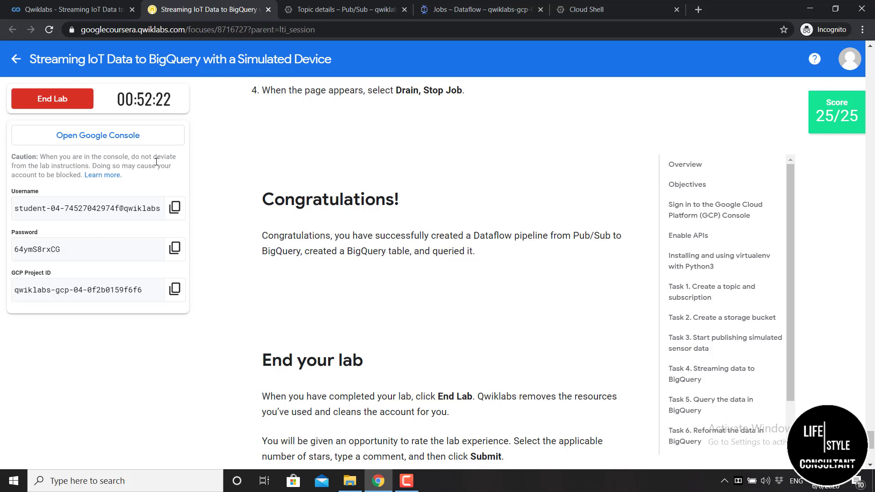
{"action": "left_click", "coordinate": [69, 108]}
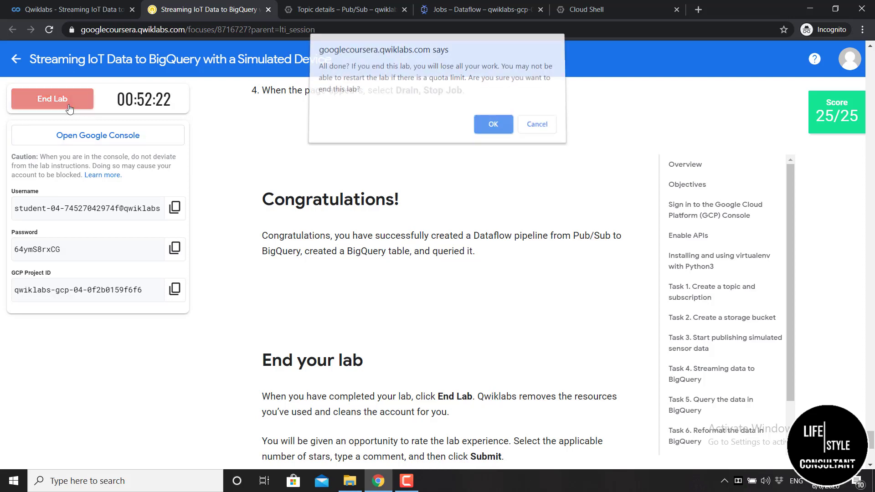
{"action": "left_click", "coordinate": [482, 128]}
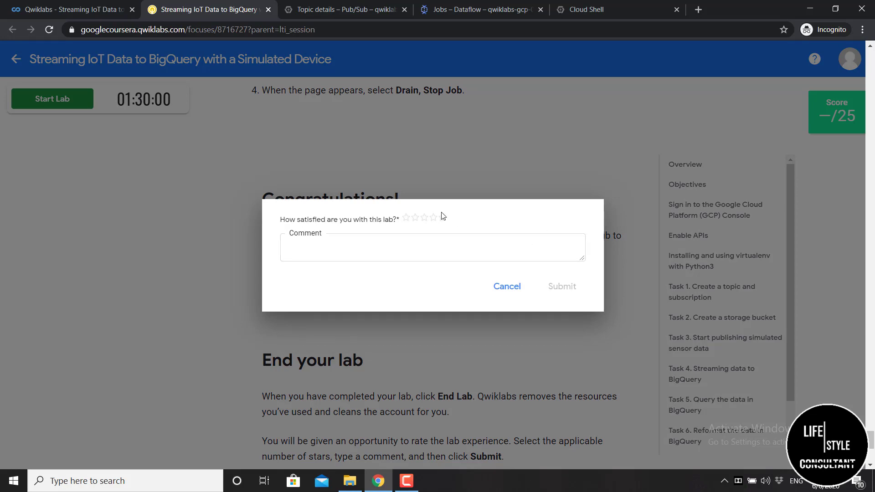
{"action": "left_click", "coordinate": [442, 218]}
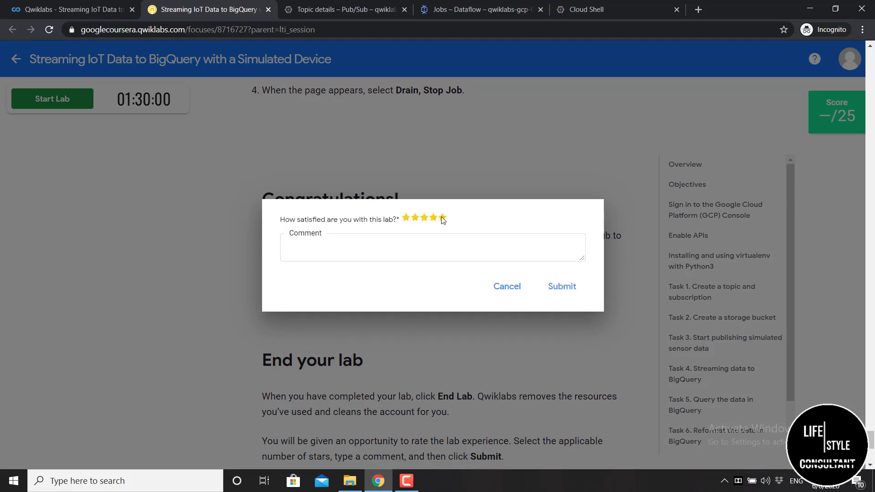
{"action": "left_click", "coordinate": [561, 290]}
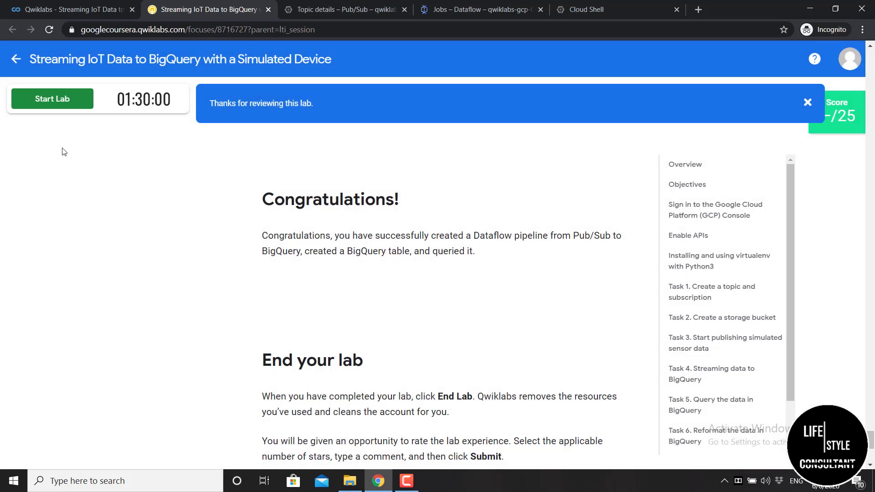
Step: Switch to the Coursera lab page, reload it and check the completion mark and grade for the Qwiklabs assignment
{"action": "left_click", "coordinate": [92, 16]}
{"action": "scroll", "coordinate": [236, 168], "scroll_direction": "up", "scroll_amount": 5}
{"action": "scroll", "coordinate": [237, 168], "scroll_direction": "up", "scroll_amount": 6}
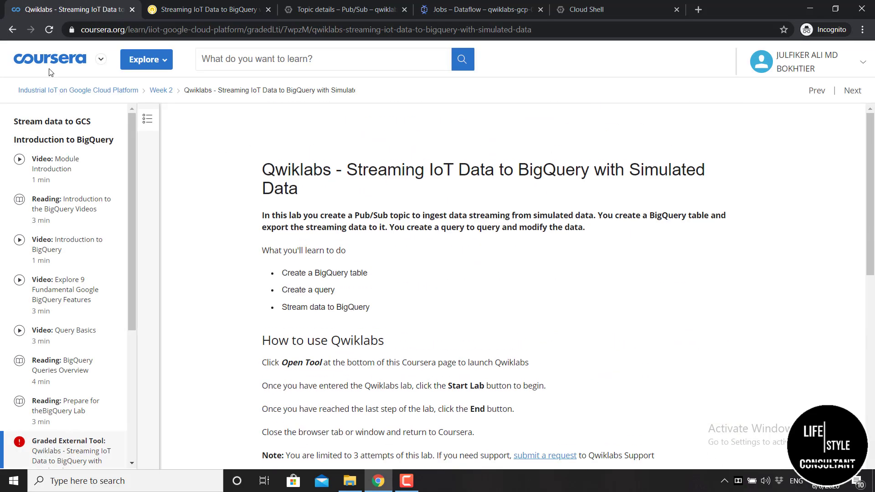
{"action": "left_click", "coordinate": [49, 29]}
{"action": "scroll", "coordinate": [333, 196], "scroll_direction": "down", "scroll_amount": 5}
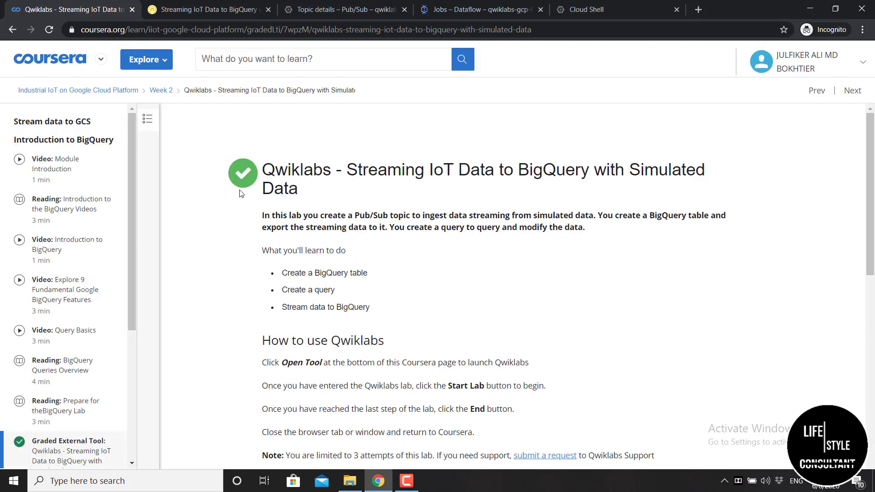
{"action": "scroll", "coordinate": [361, 254], "scroll_direction": "down", "scroll_amount": 12}
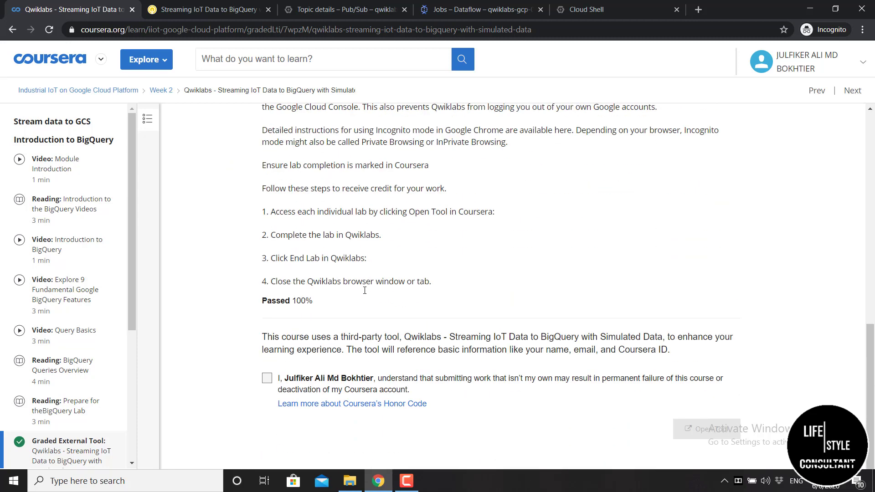
{"action": "left_click_drag", "start_coordinate": [322, 302], "coordinate": [257, 302]}
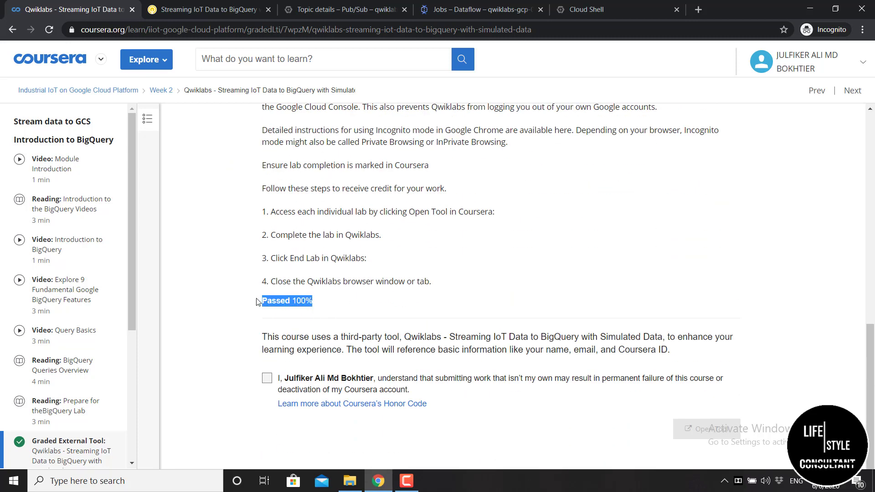
{"action": "left_click", "coordinate": [258, 326]}
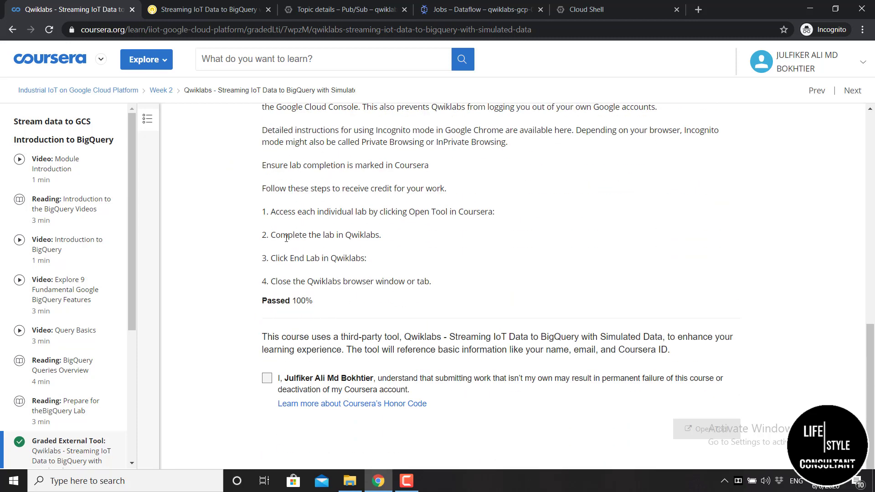